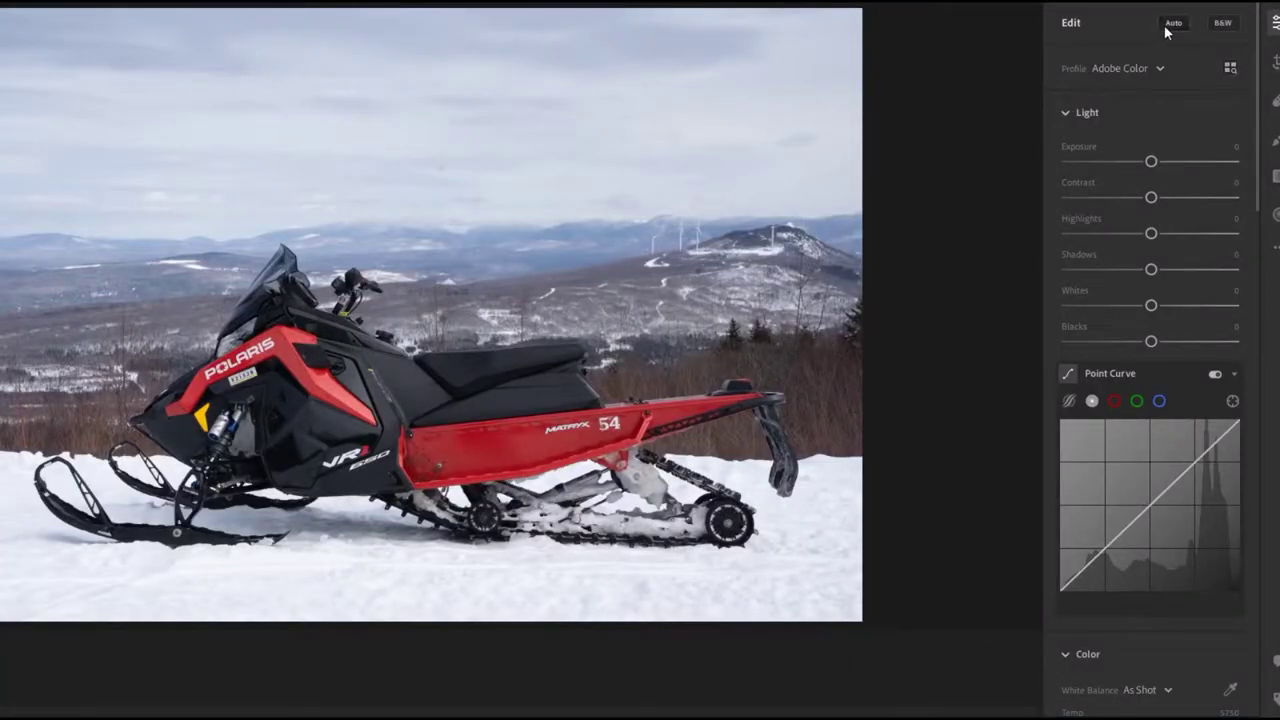
# - Auto-tone the snowmobile photo to Exposure -0.23, Highlights -76, Shadows +62, Whites +41, Blacks -34
pyautogui.click(1173, 23)
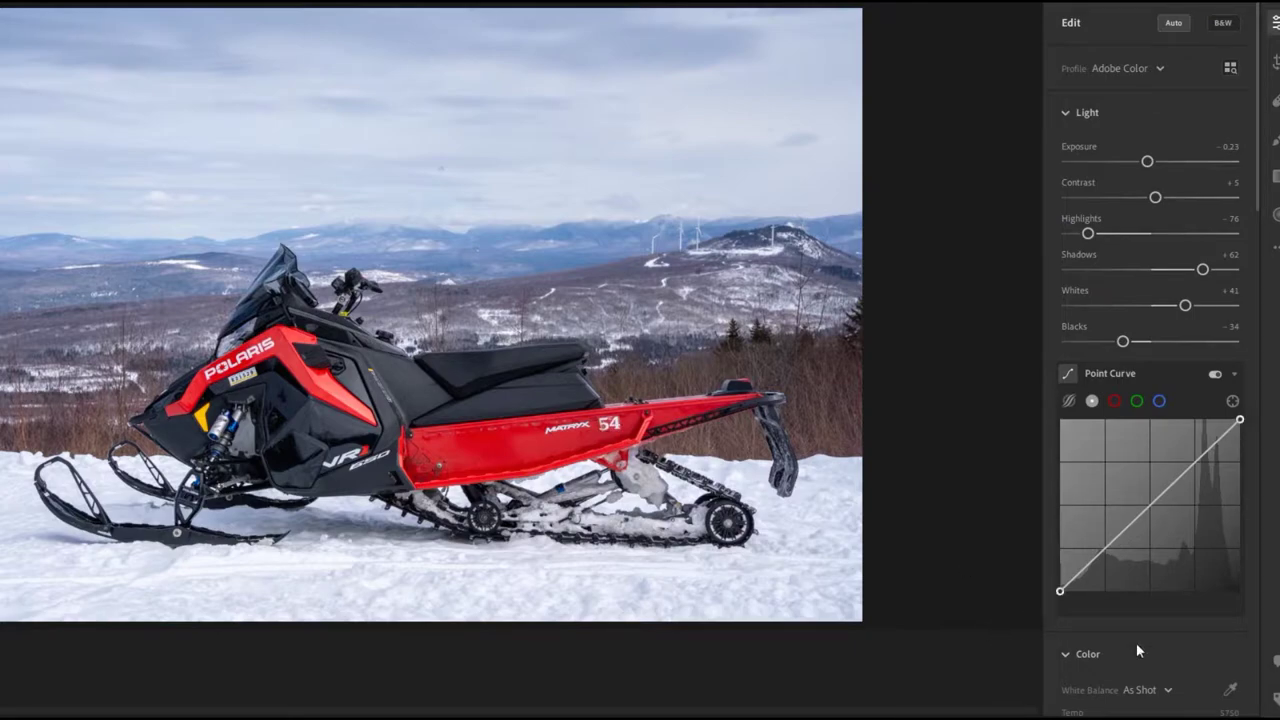
pyautogui.scroll(-6, 1130, 646)
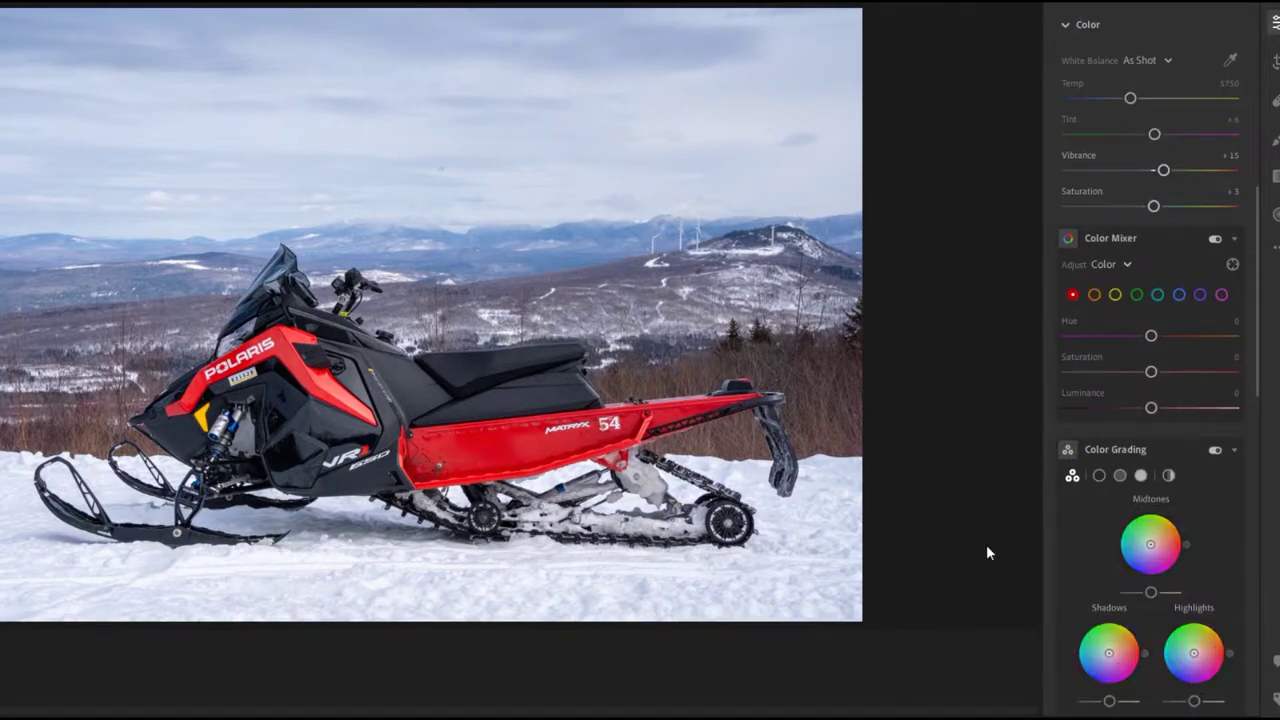
pyautogui.scroll(6, 1066, 566)
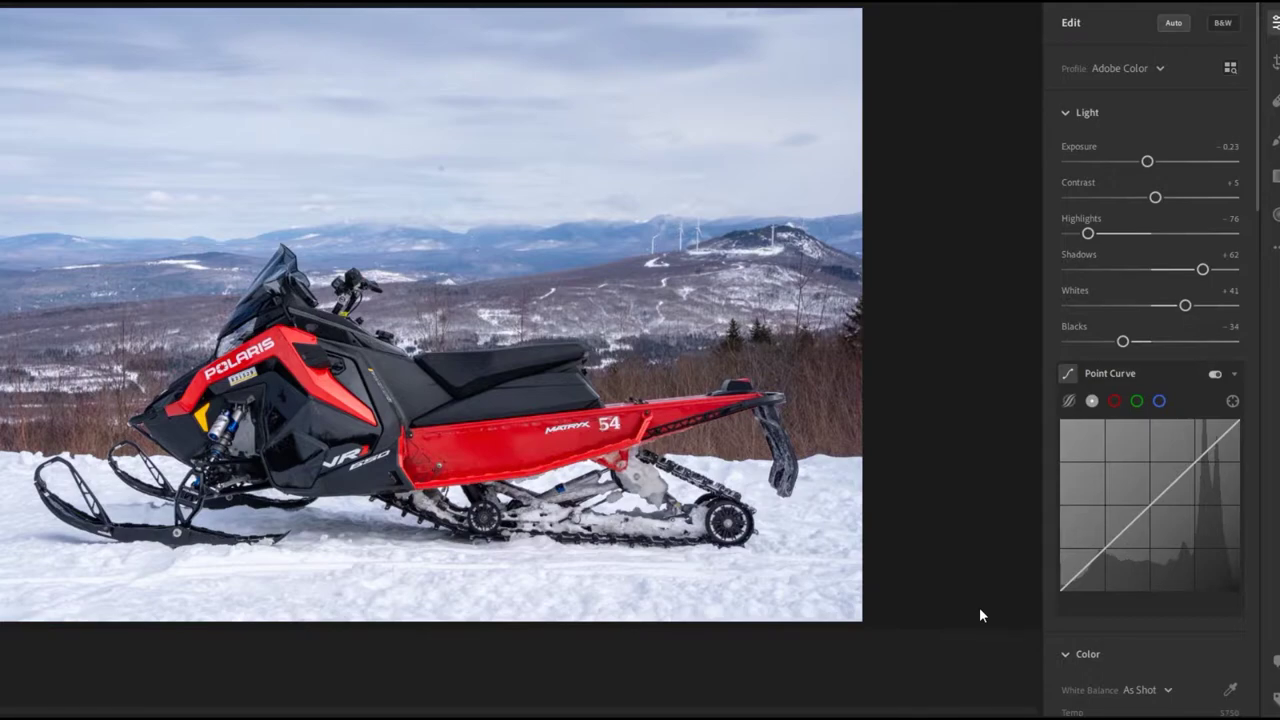
# - Preview presets from BROWN SUGAR 1 and STHLM through STREET VIBE 1–5, SUNSET LOVE 2 and z. BONUS 3
pyautogui.click(1020, 700)
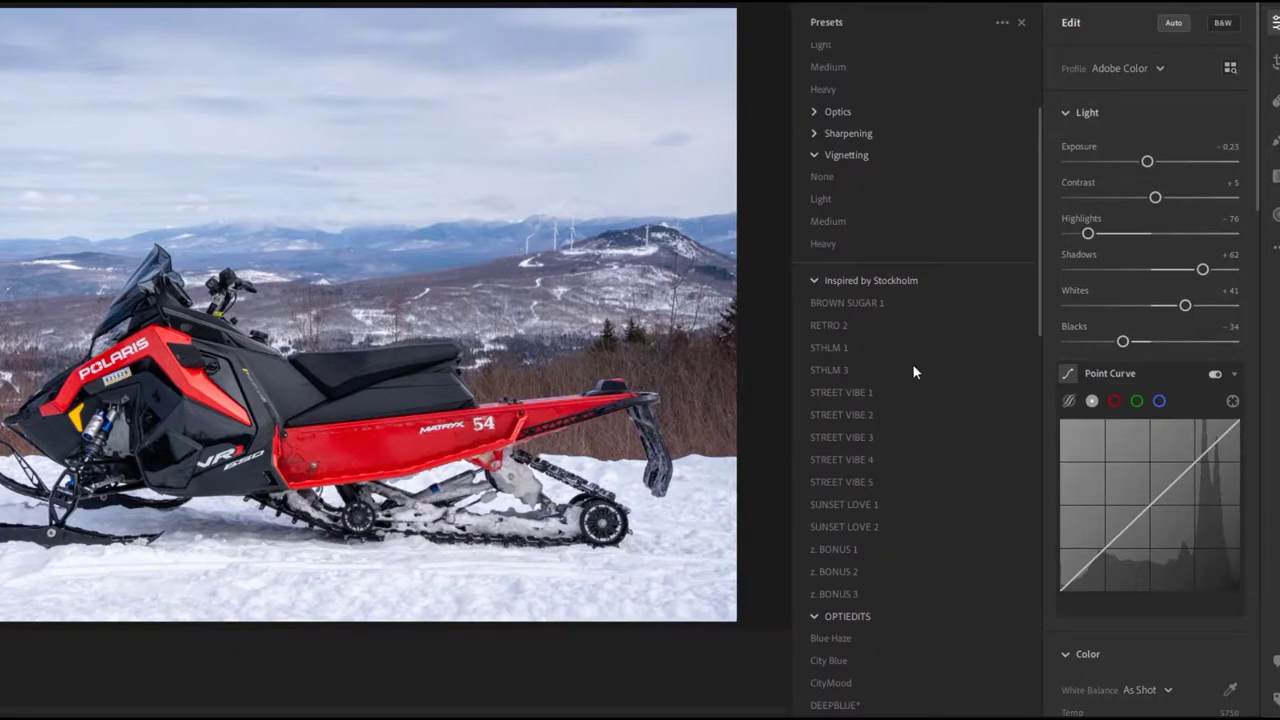
pyautogui.click(834, 304)
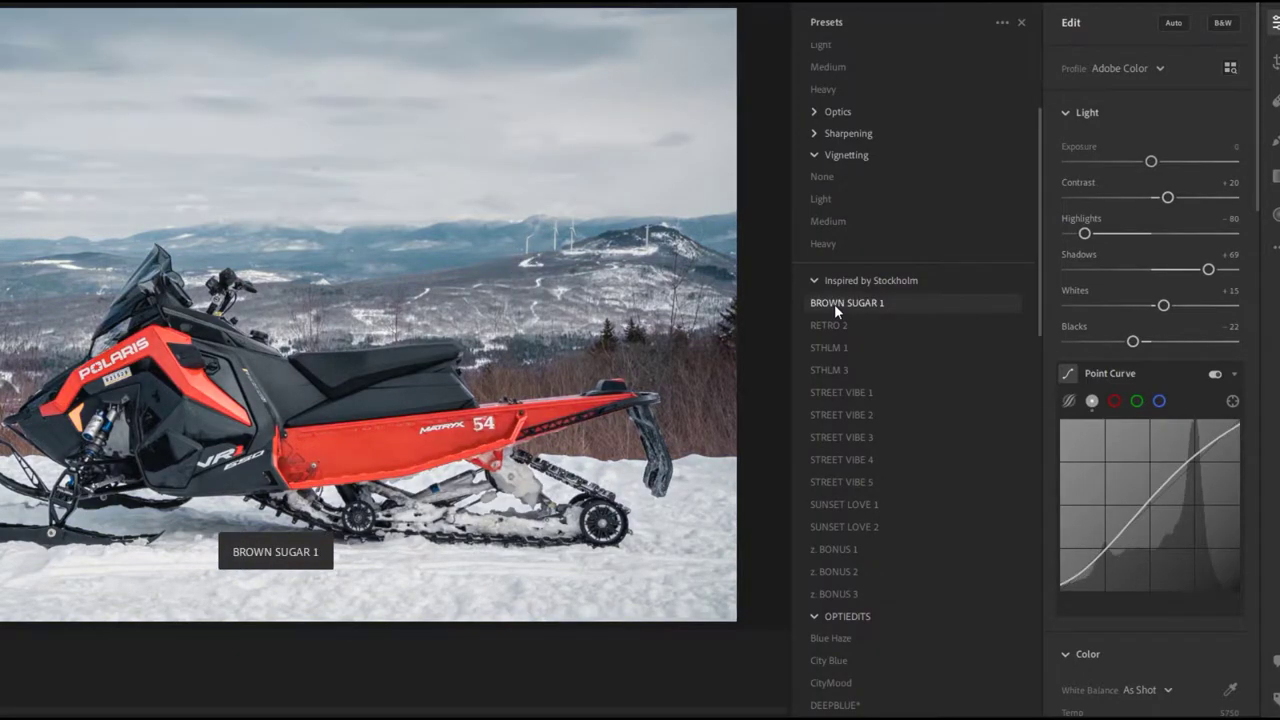
pyautogui.click(834, 327)
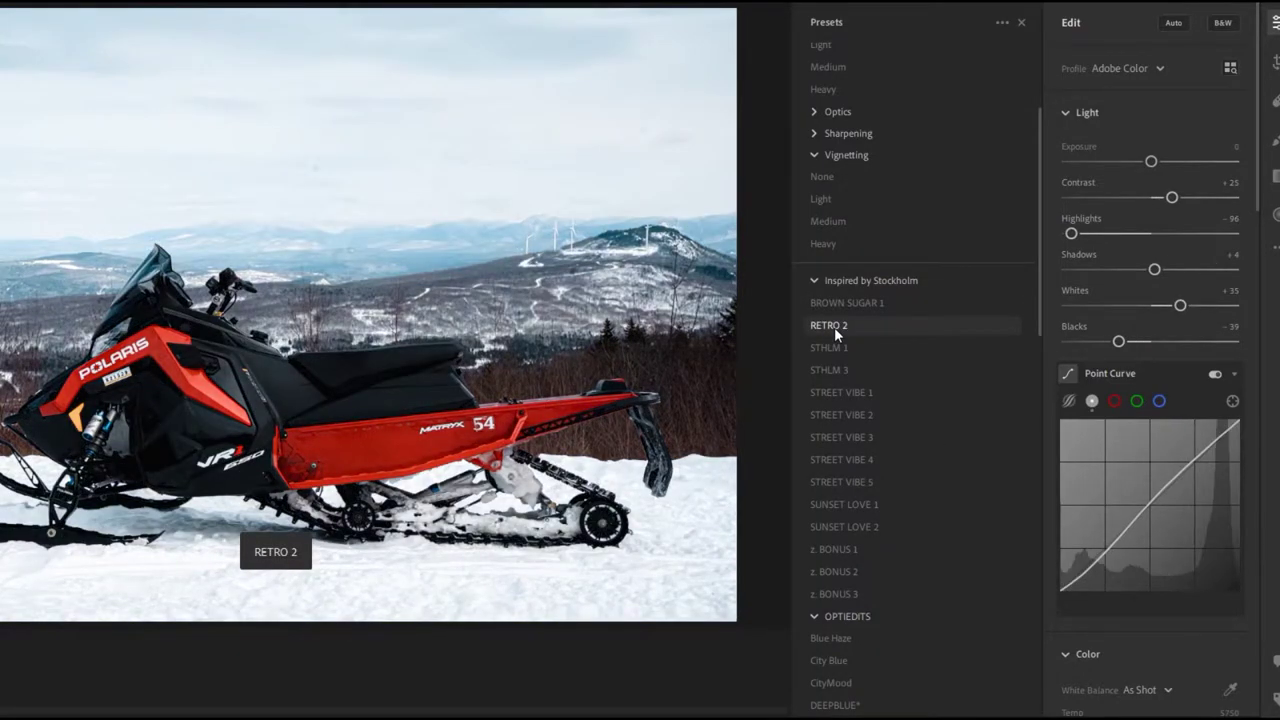
pyautogui.click(835, 345)
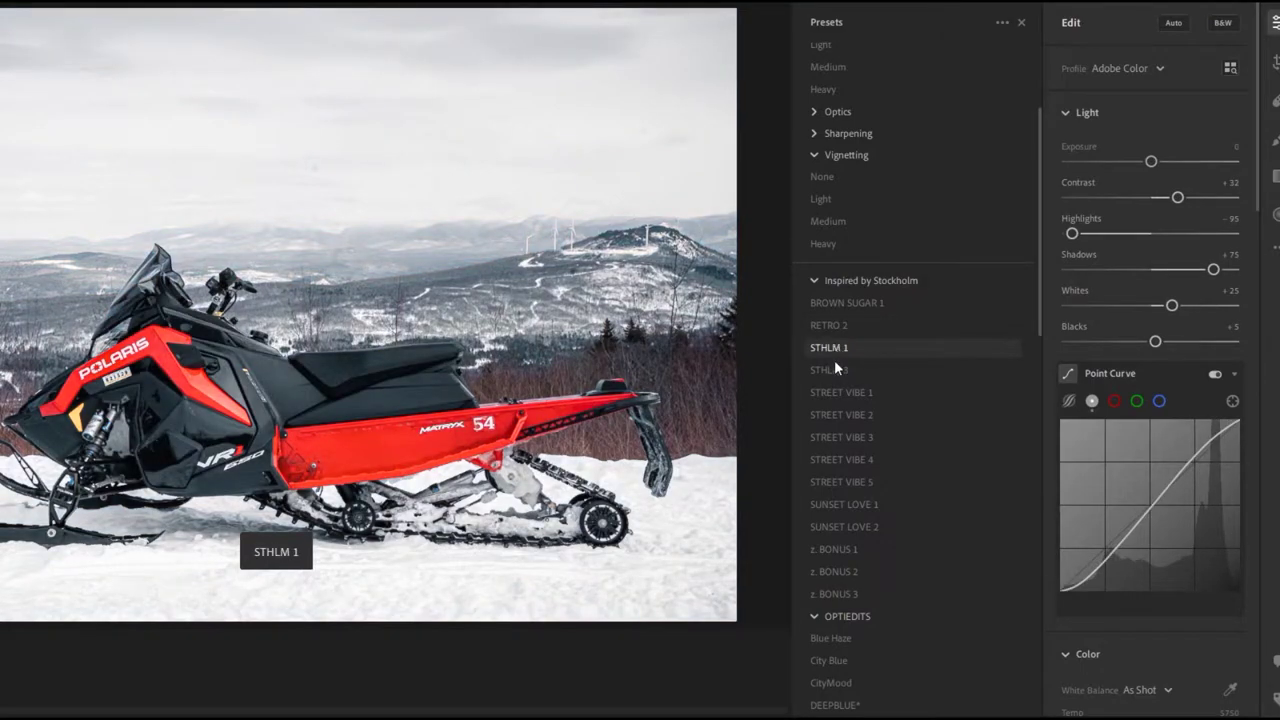
pyautogui.click(834, 368)
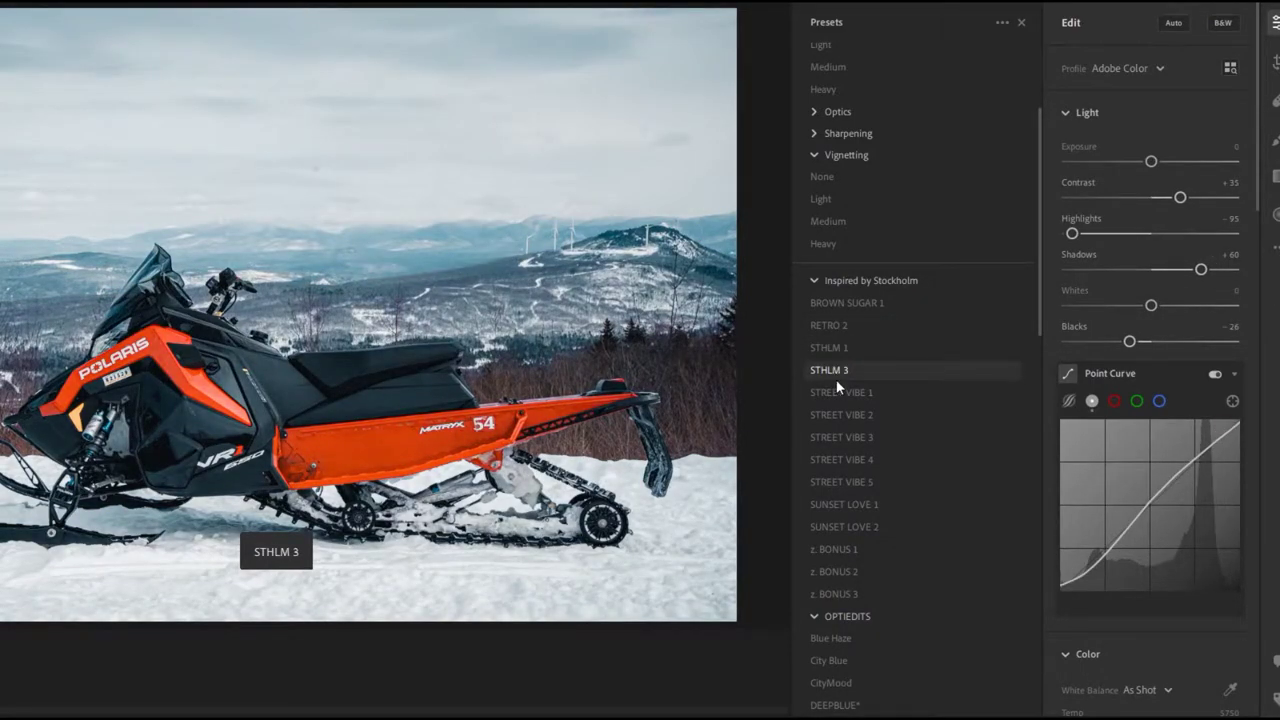
pyautogui.click(838, 393)
pyautogui.click(839, 414)
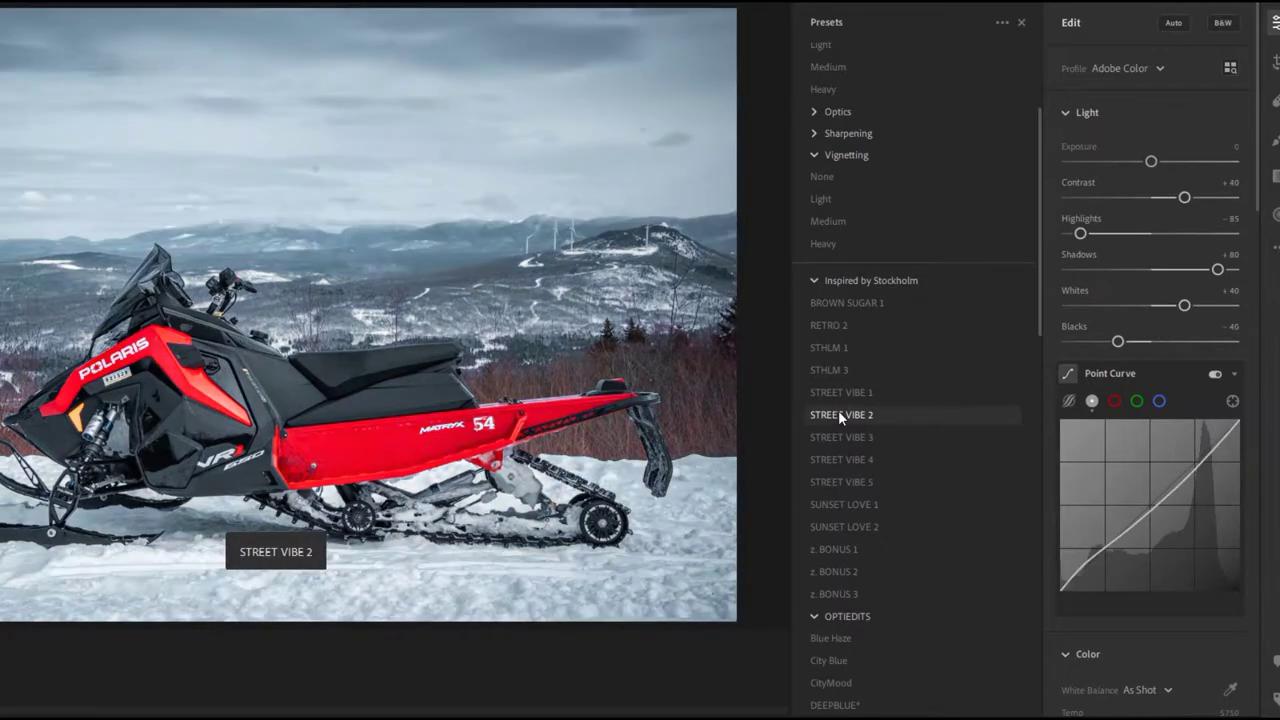
pyautogui.click(841, 437)
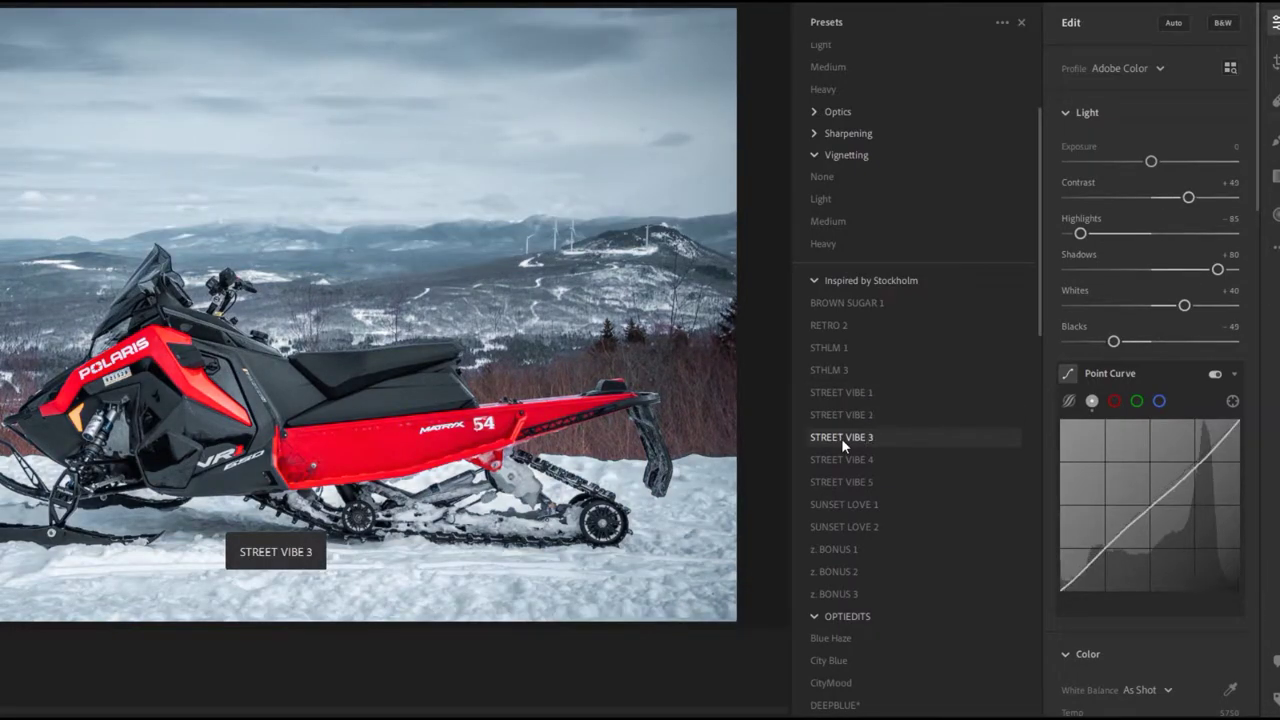
pyautogui.click(841, 457)
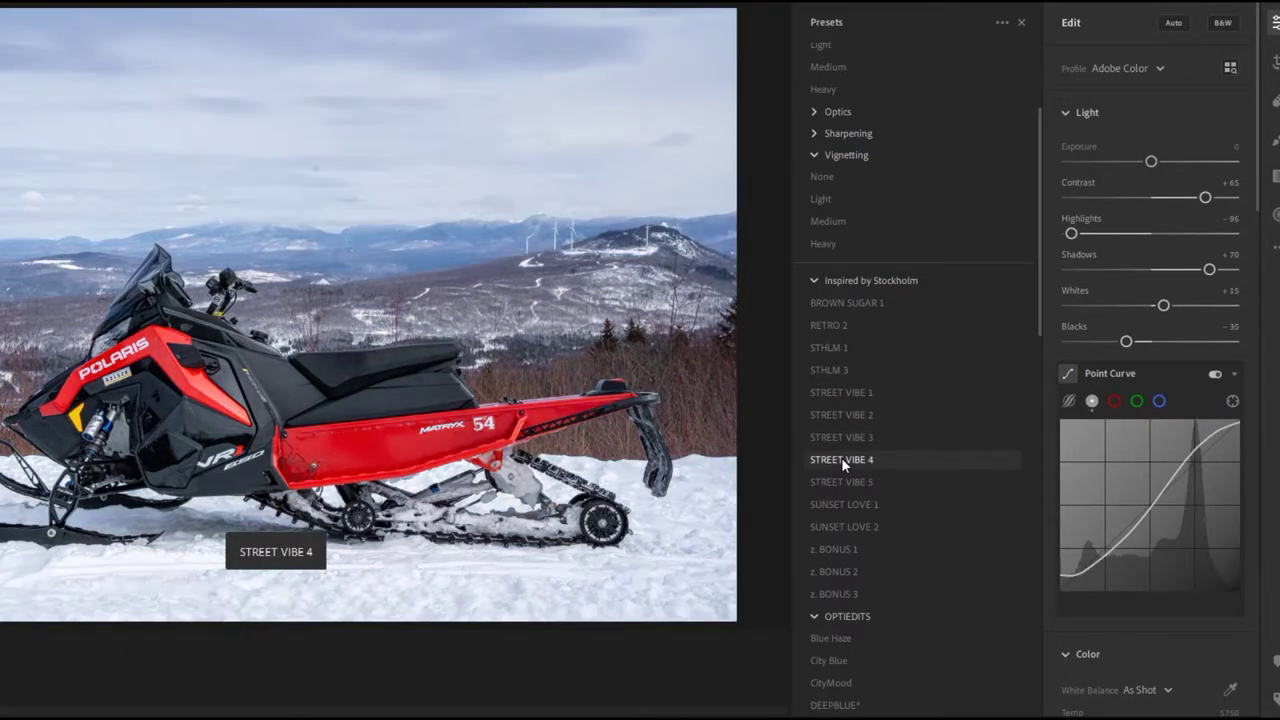
pyautogui.click(841, 481)
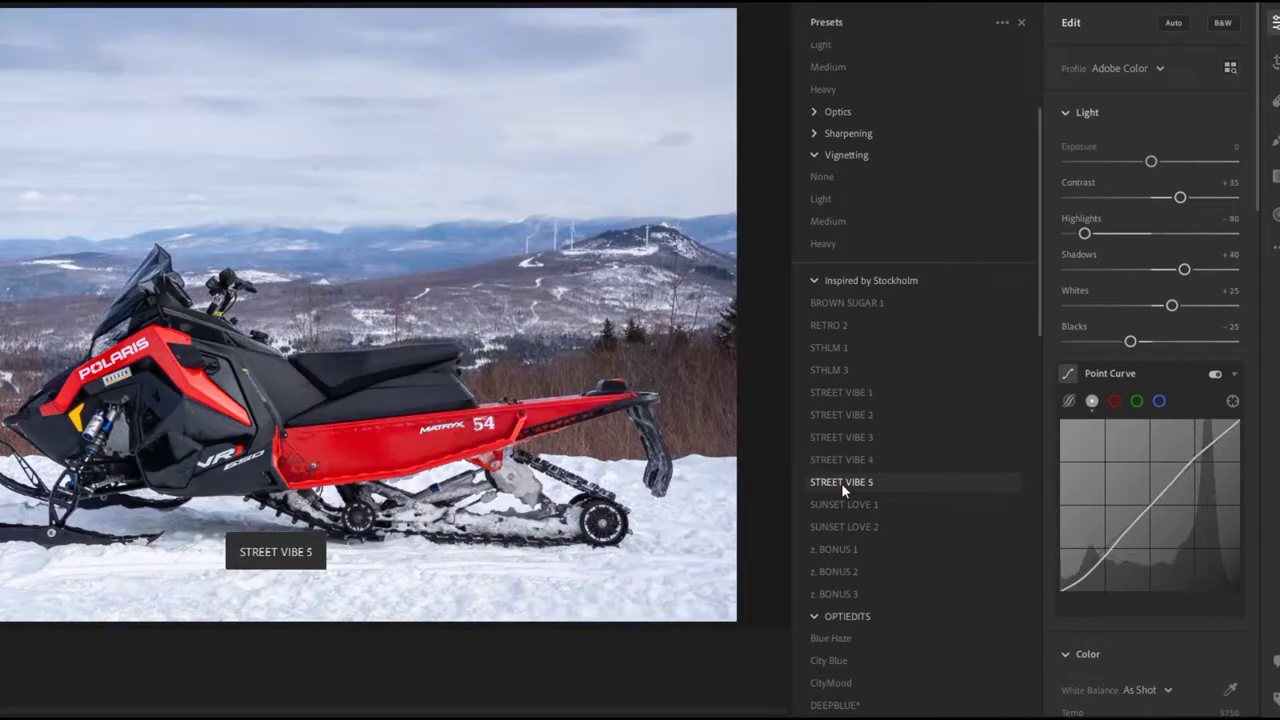
pyautogui.click(843, 518)
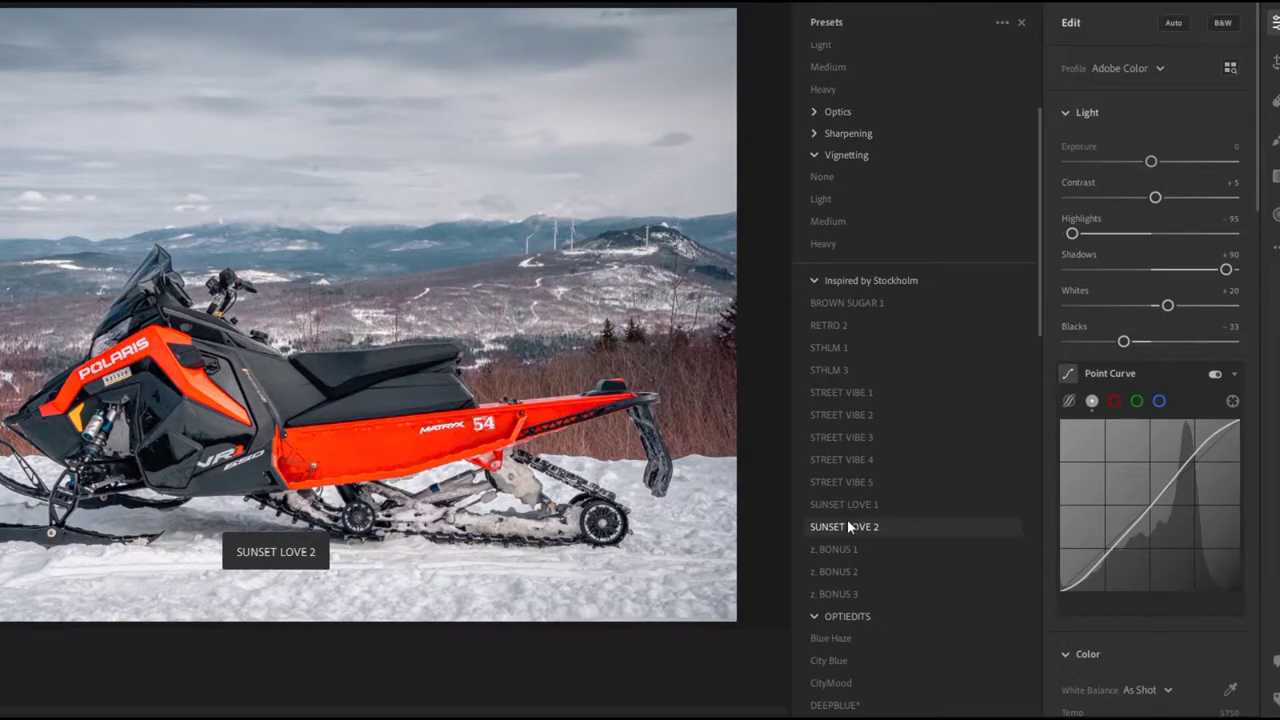
pyautogui.click(858, 547)
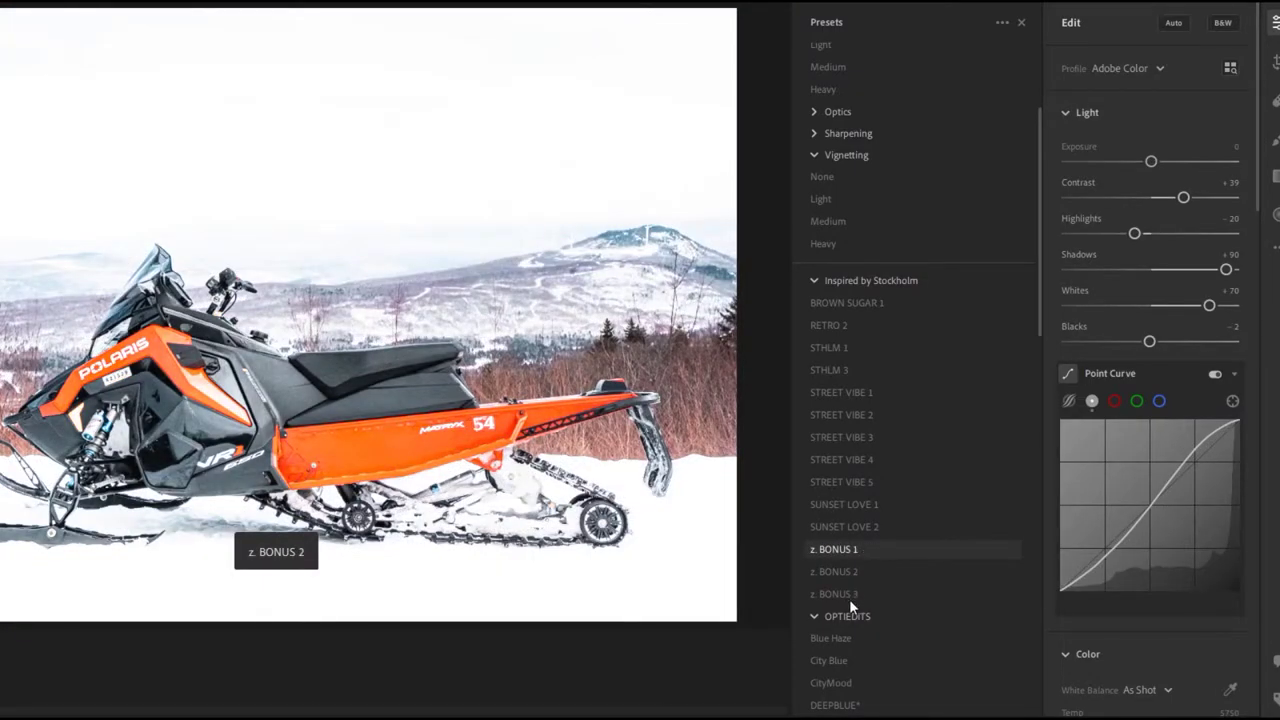
pyautogui.click(849, 596)
# - Preview the BW2, BW1 and PTL - Osaka 01–03 presets further down the list
pyautogui.scroll(-5, 849, 599)
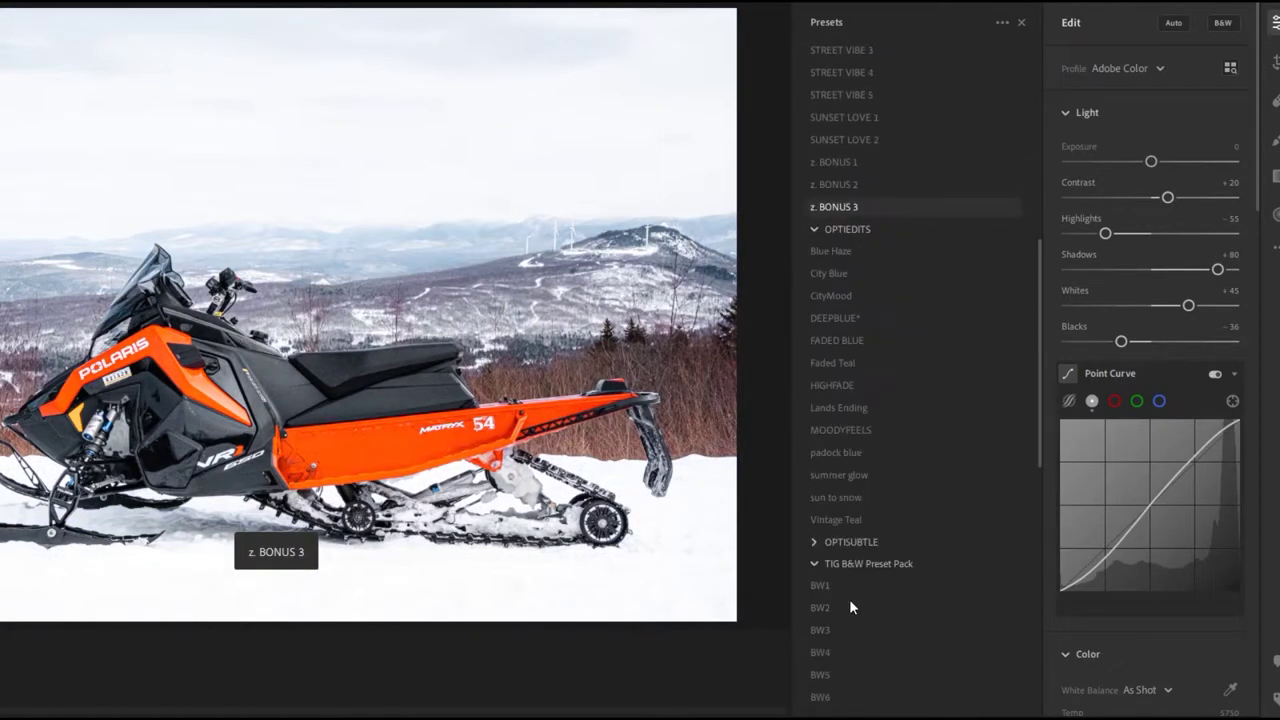
pyautogui.click(849, 606)
pyautogui.click(831, 581)
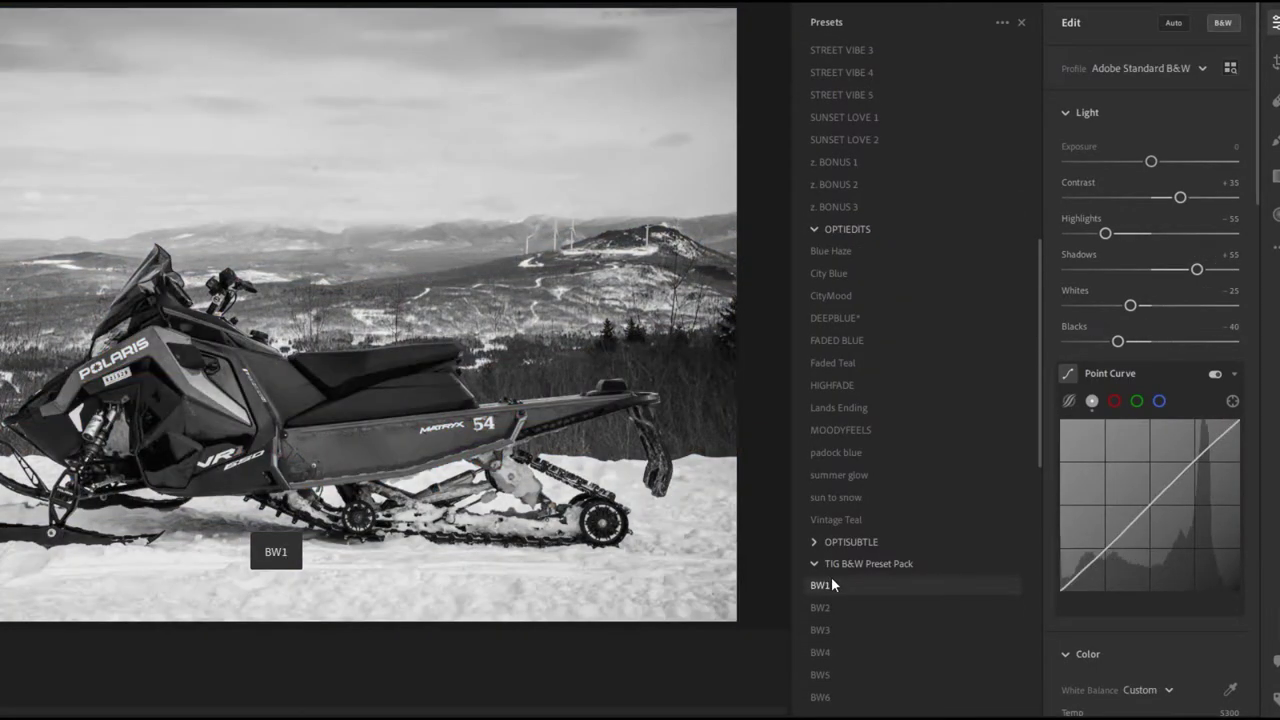
pyautogui.scroll(-6, 831, 577)
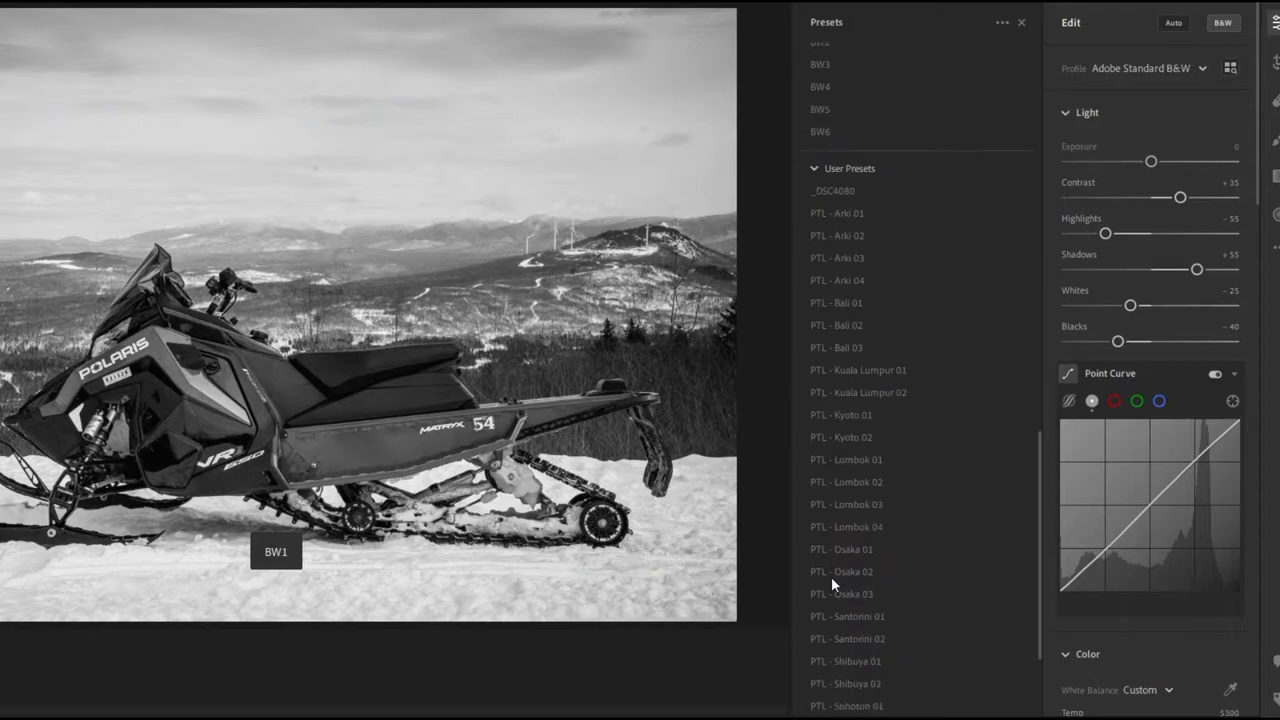
pyautogui.click(831, 572)
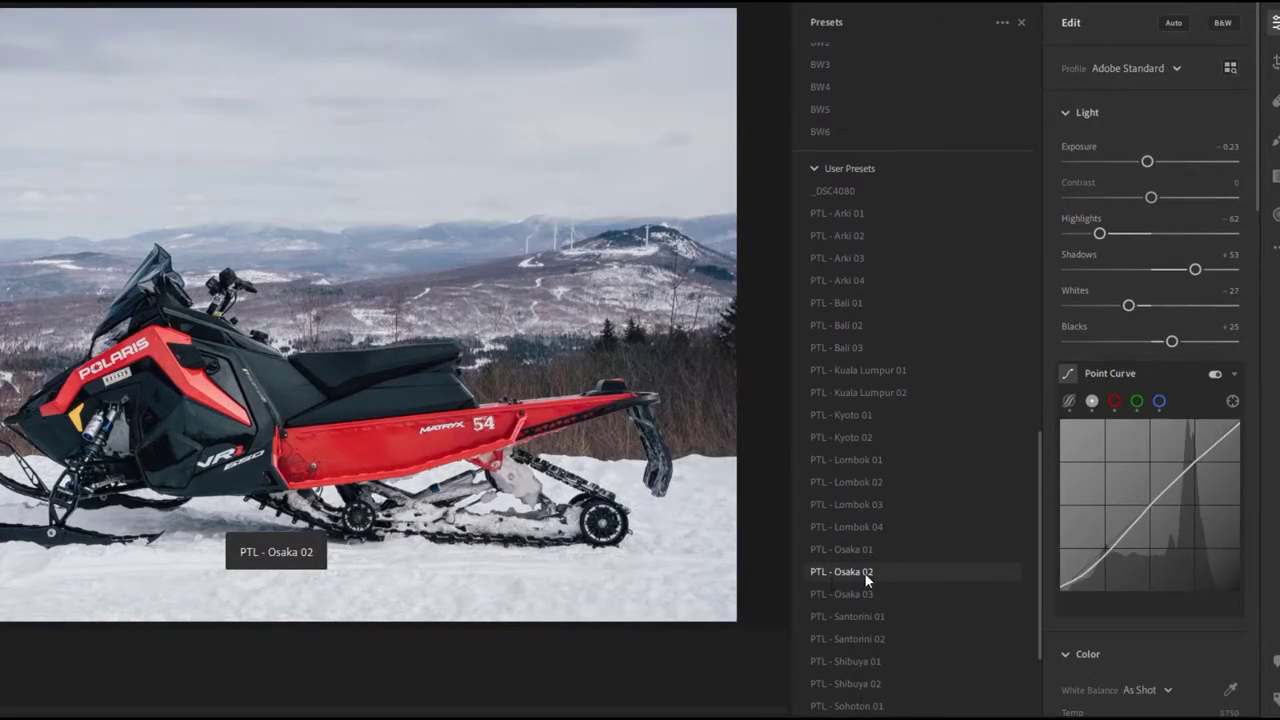
pyautogui.click(868, 550)
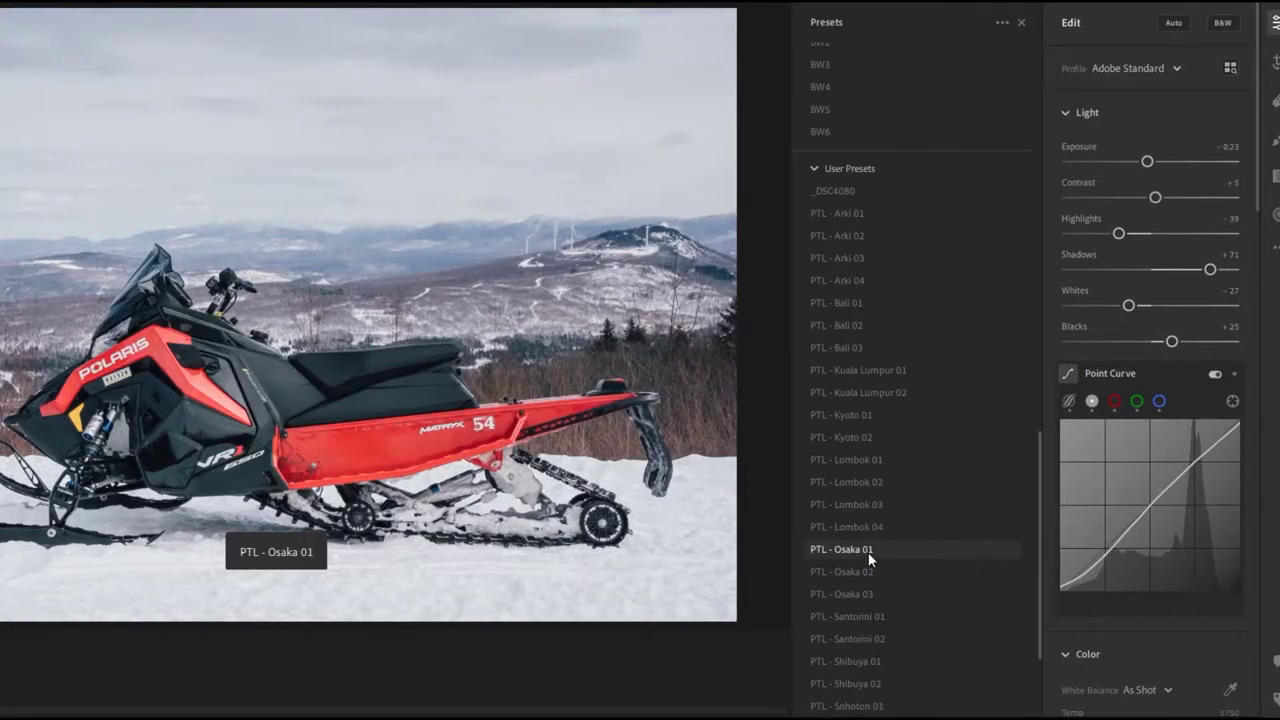
pyautogui.click(869, 594)
# - Compare STHLM 3, STHLM 1, BROWN SUGAR 1 and SUNSET LOVE 2, then apply SUNSET LOVE 1
pyautogui.scroll(10, 868, 594)
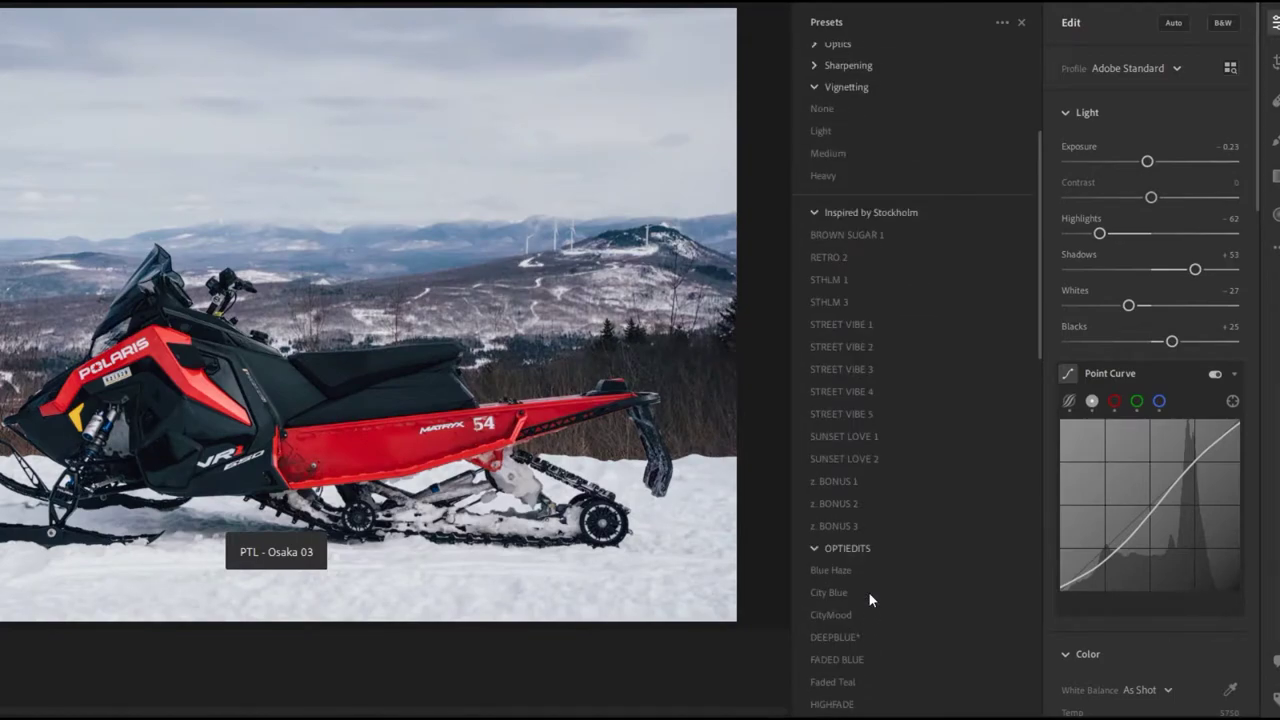
pyautogui.click(848, 300)
pyautogui.click(848, 284)
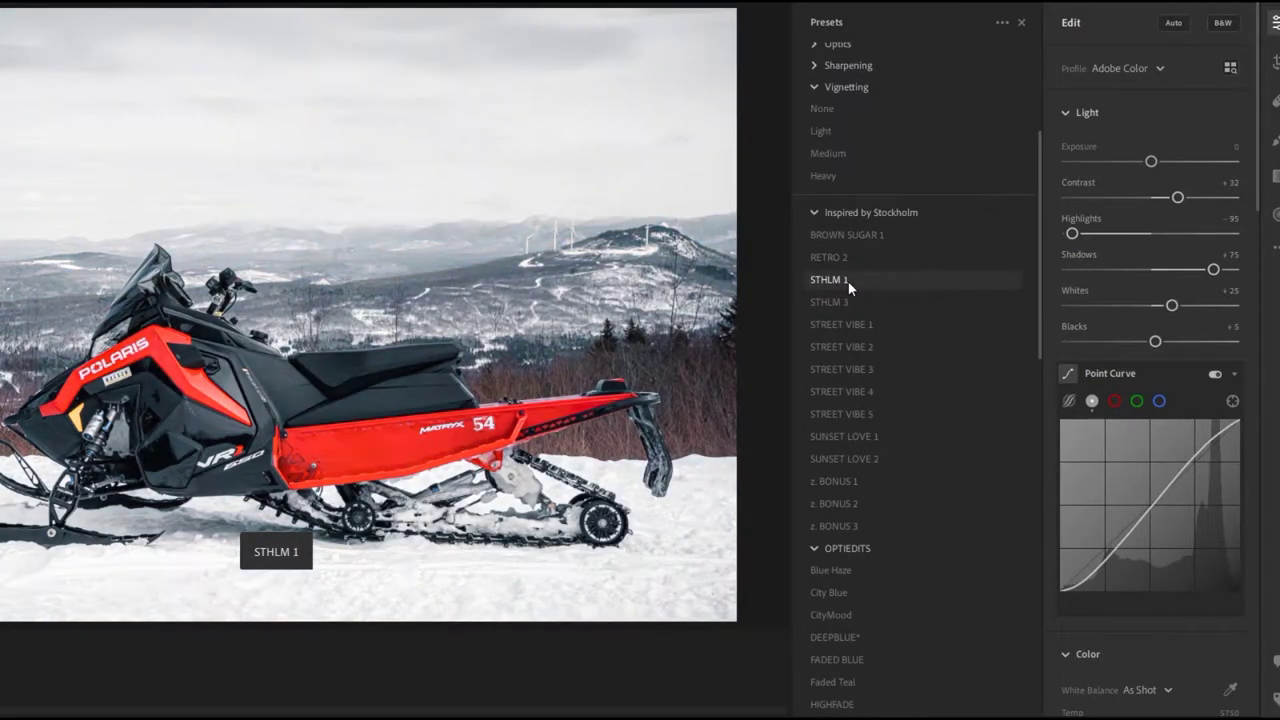
pyautogui.click(837, 241)
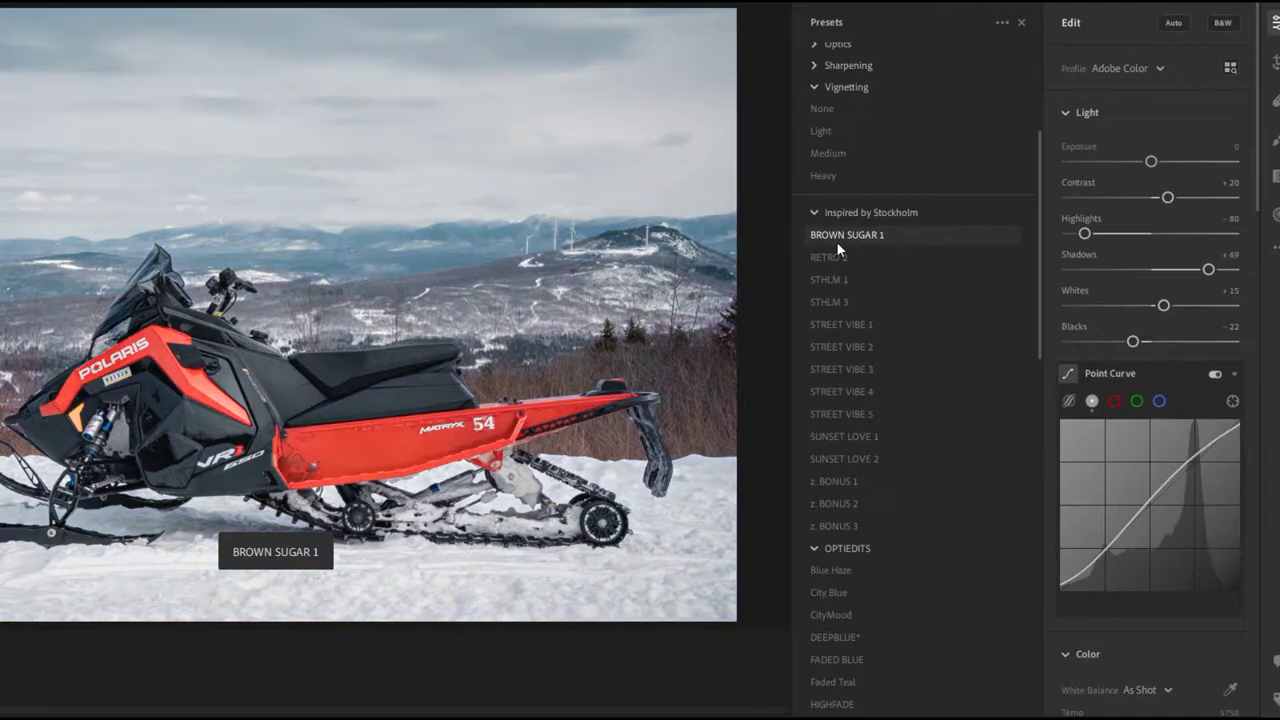
pyautogui.click(858, 437)
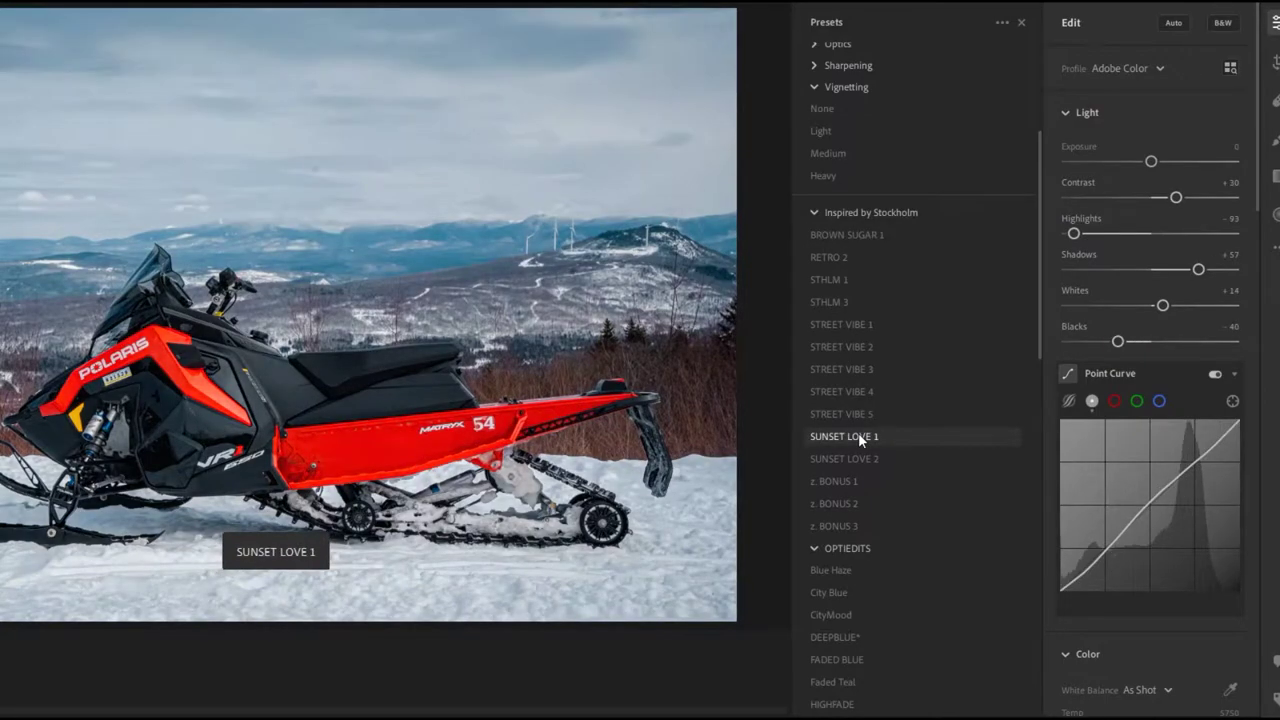
pyautogui.click(862, 462)
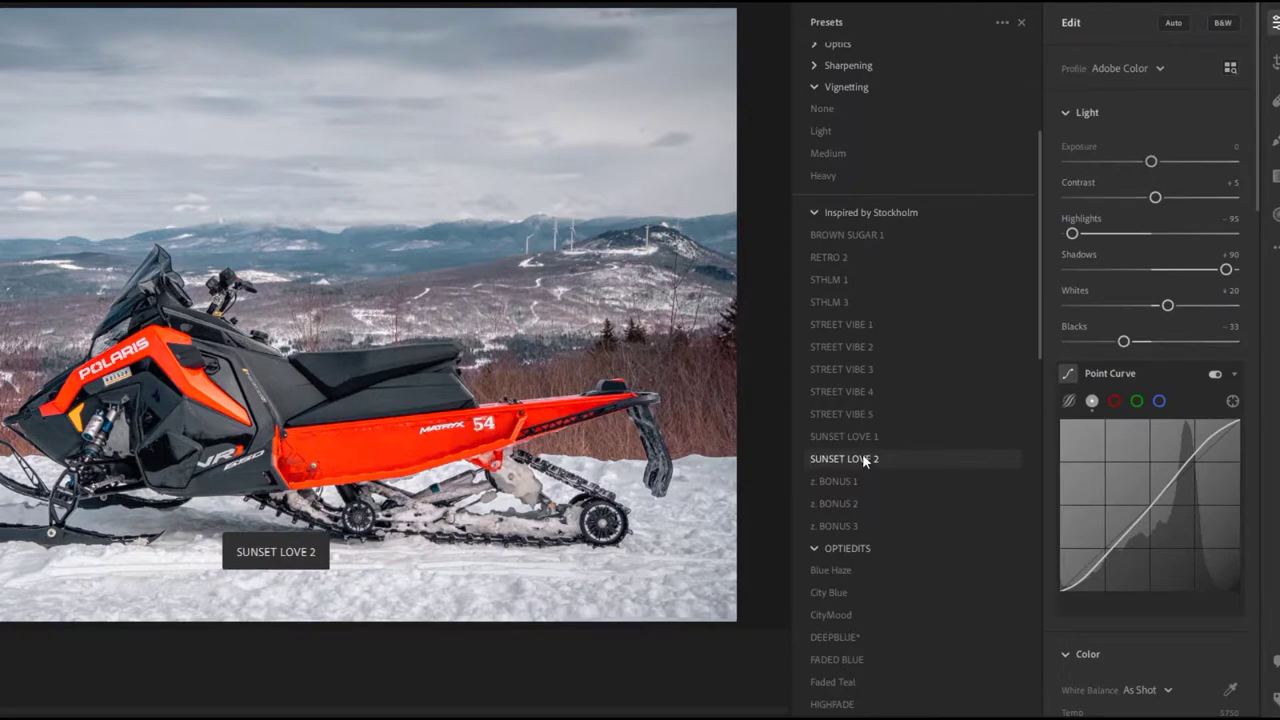
pyautogui.click(862, 441)
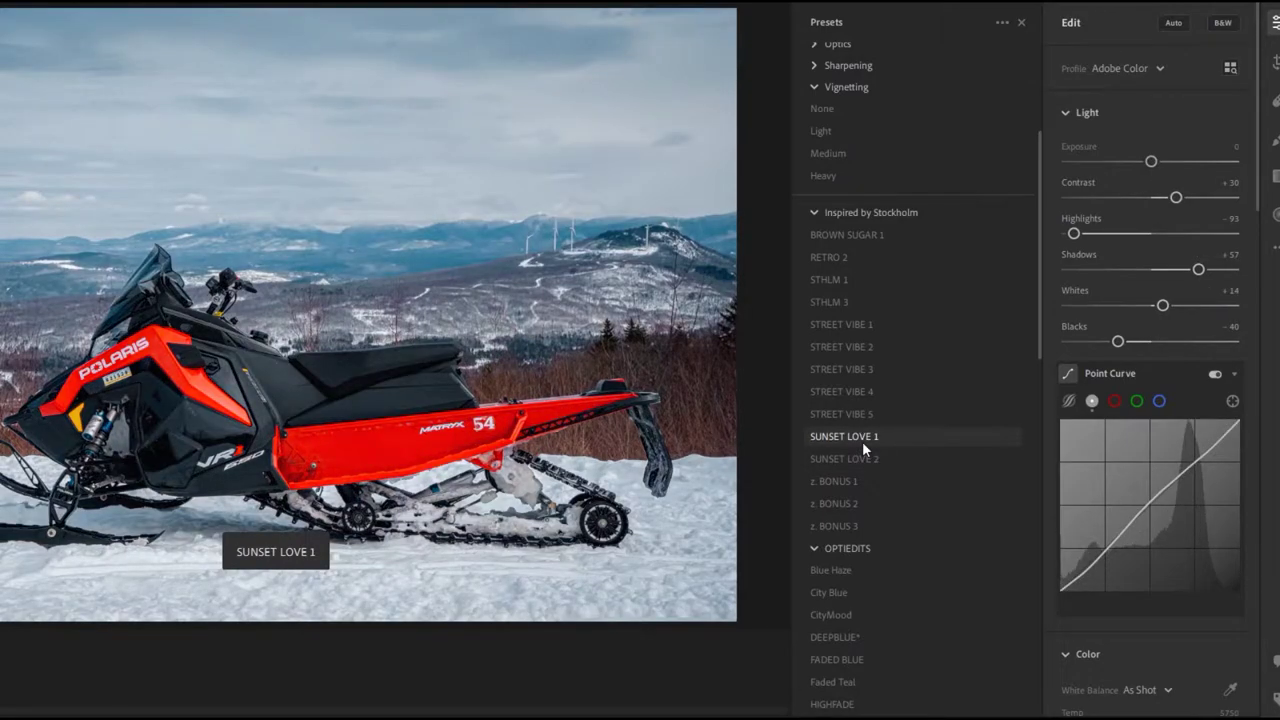
pyautogui.click(862, 441)
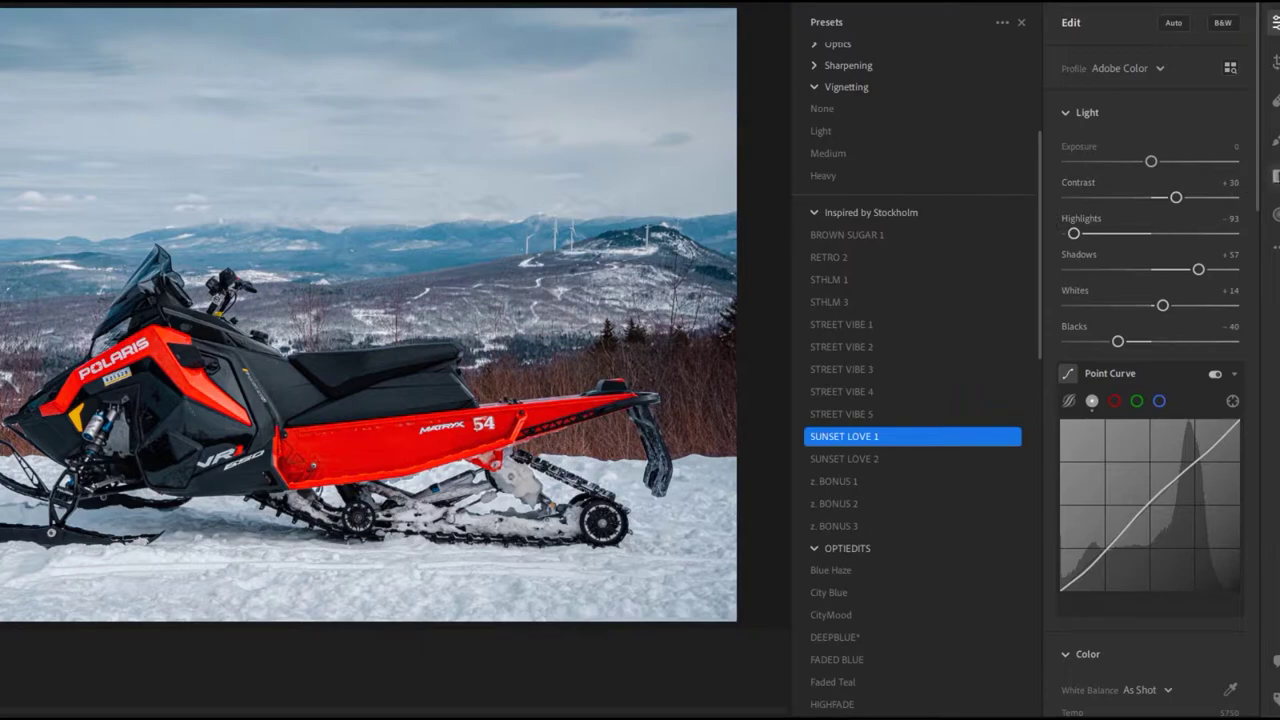
# - Draw a linear gradient over the sky at Exposure -1.32 and shift it down toward the mountains
pyautogui.press('l')
pyautogui.moveTo(404, 160); pyautogui.dragTo(406, 324)
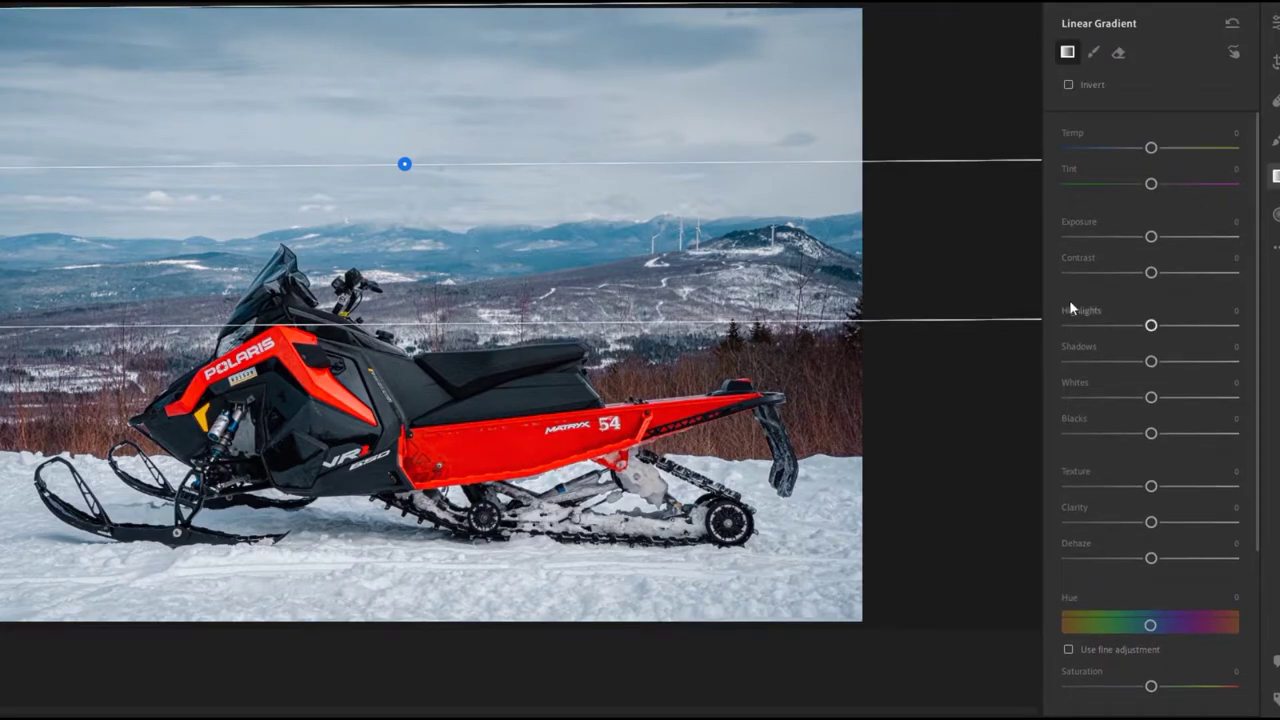
pyautogui.click(1132, 236)
pyautogui.moveTo(1133, 236); pyautogui.dragTo(1123, 236)
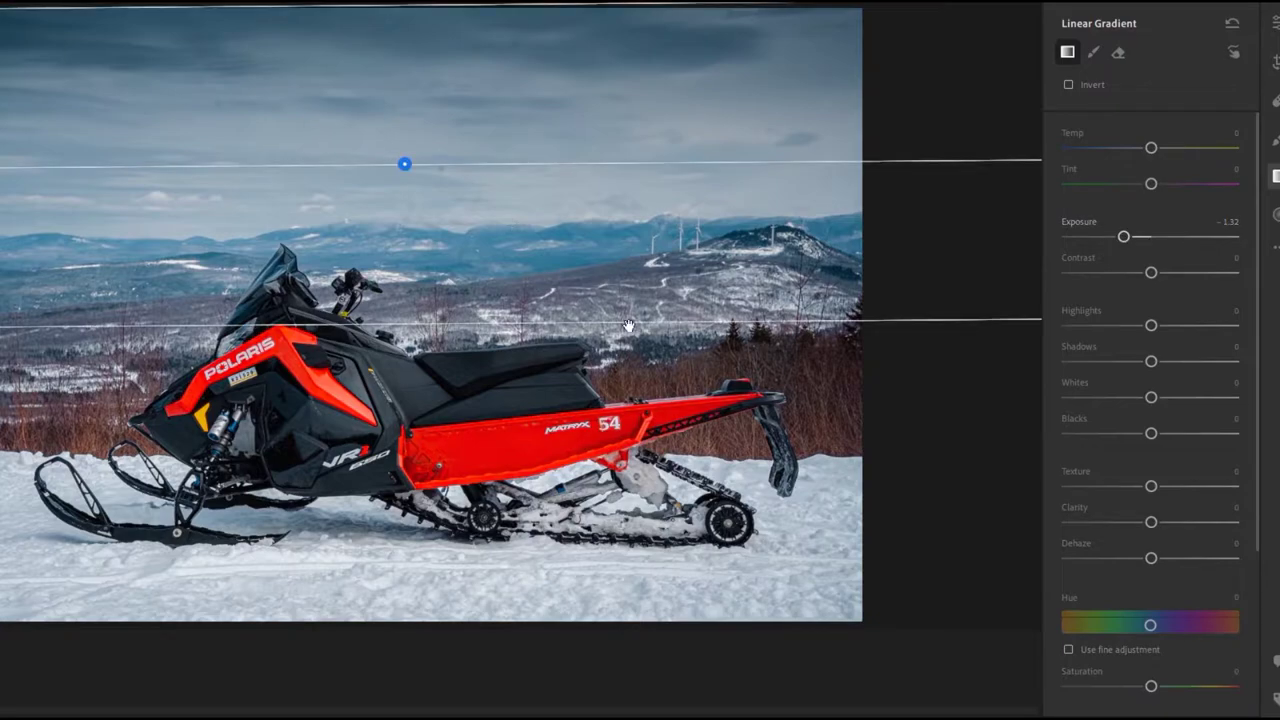
pyautogui.moveTo(693, 345); pyautogui.dragTo(684, 506)
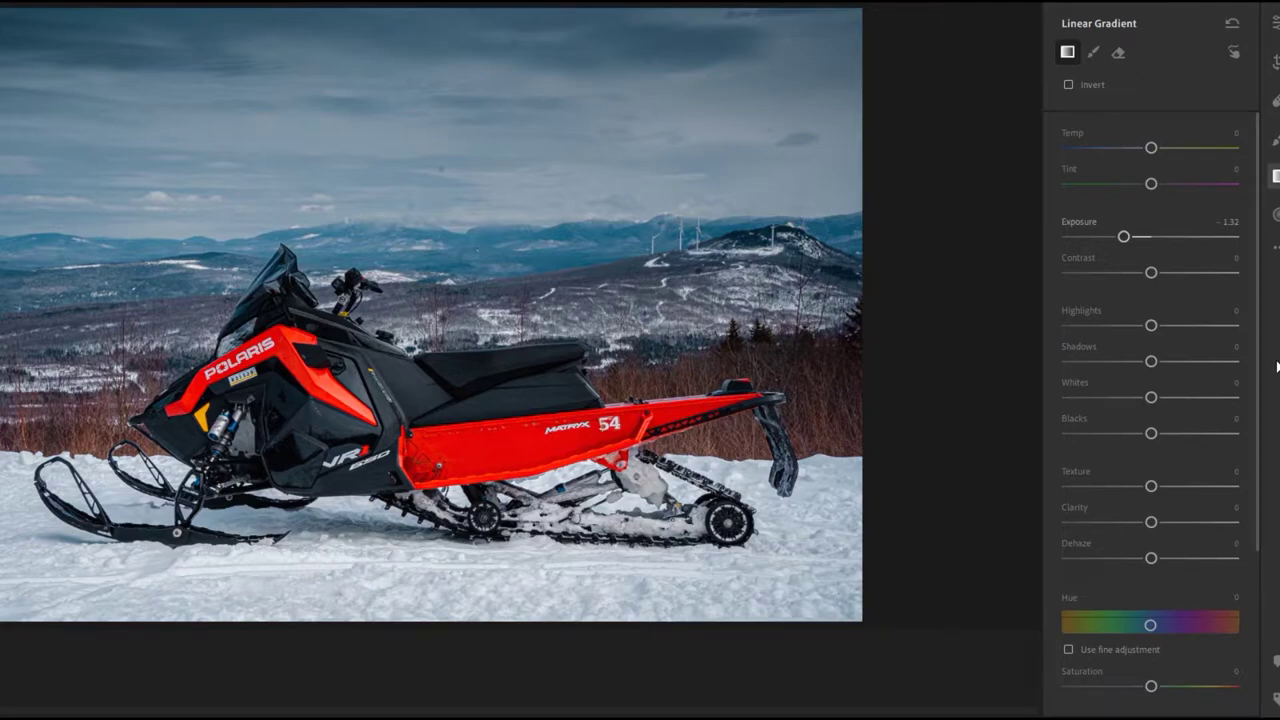
# - Give the sky gradient Saturation +38, Clarity +27, Contrast +13, Temp +12 and raised Highlights
pyautogui.moveTo(1151, 686); pyautogui.dragTo(1183, 687)
pyautogui.moveTo(1150, 325); pyautogui.dragTo(1181, 335)
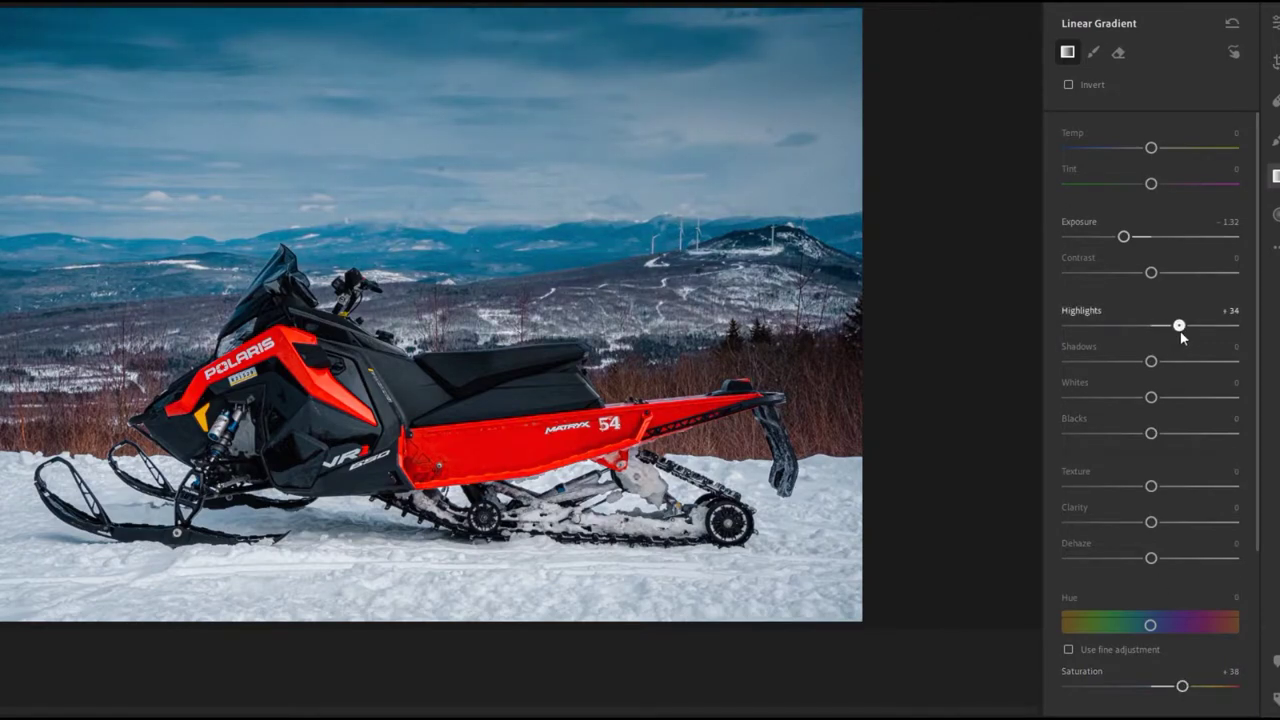
pyautogui.moveTo(1151, 522); pyautogui.dragTo(1168, 558)
pyautogui.moveTo(1151, 273); pyautogui.dragTo(1161, 273)
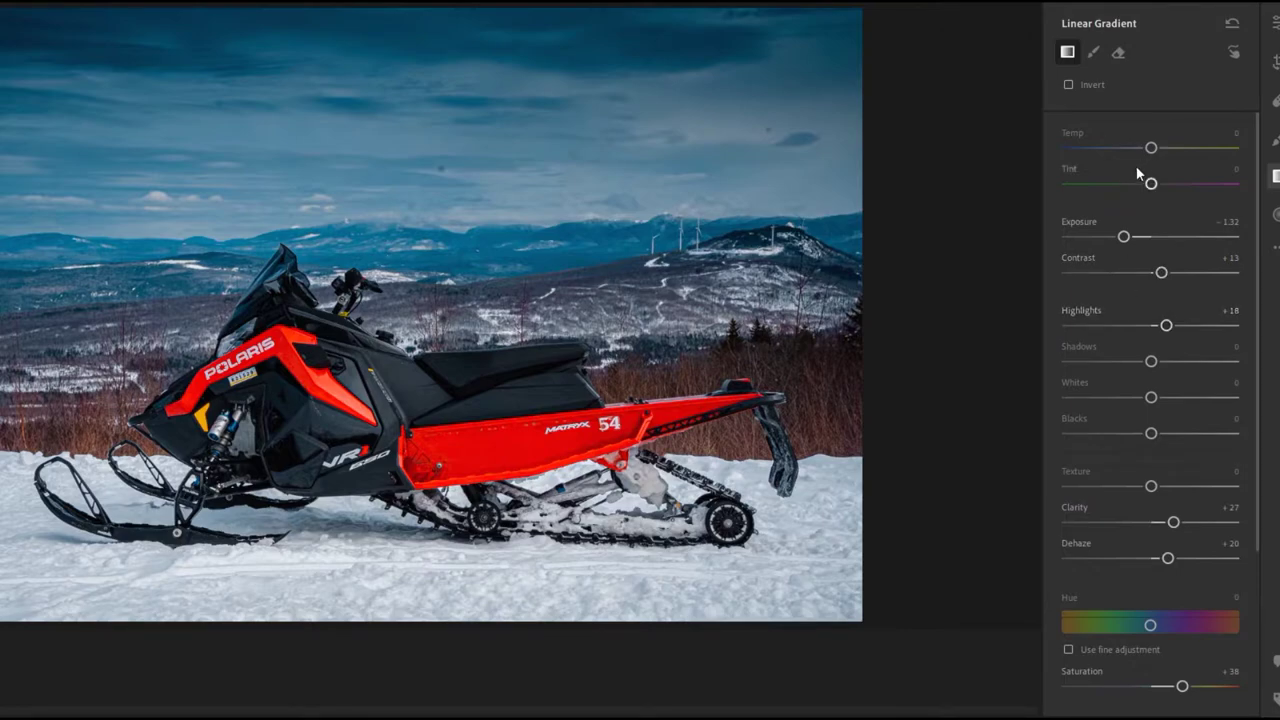
pyautogui.moveTo(1151, 147); pyautogui.dragTo(1160, 149)
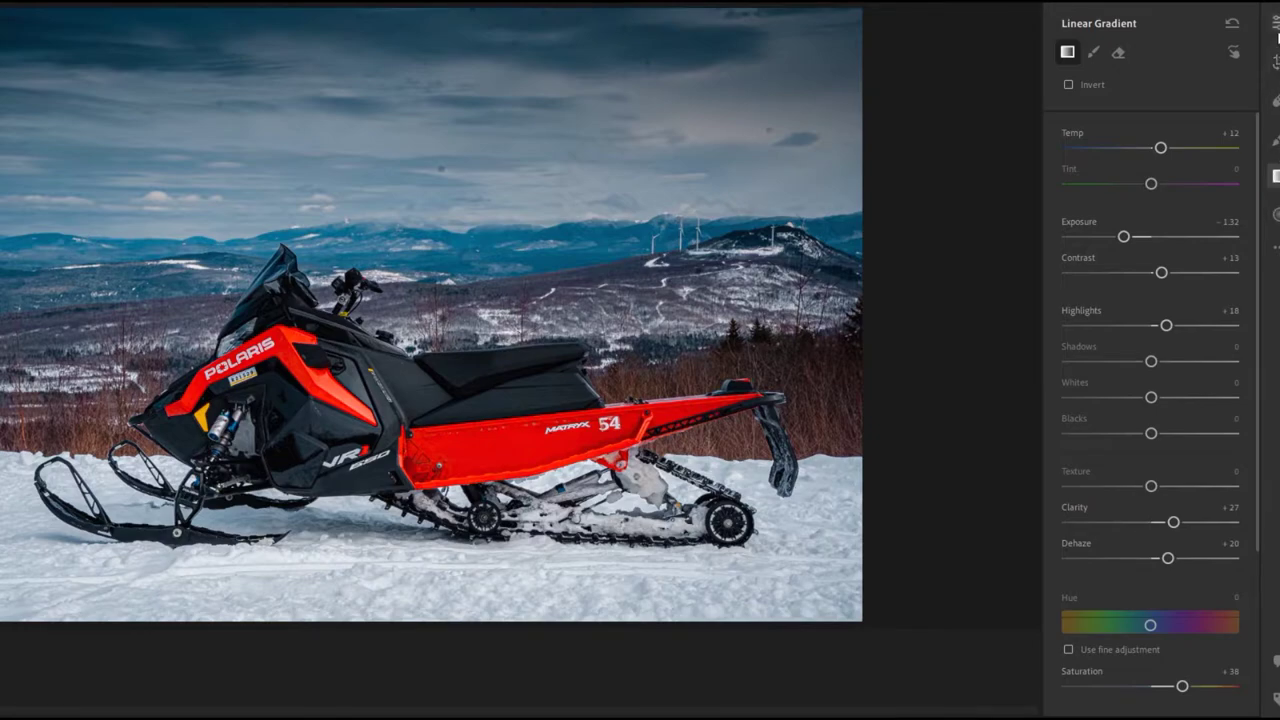
pyautogui.click(1277, 22)
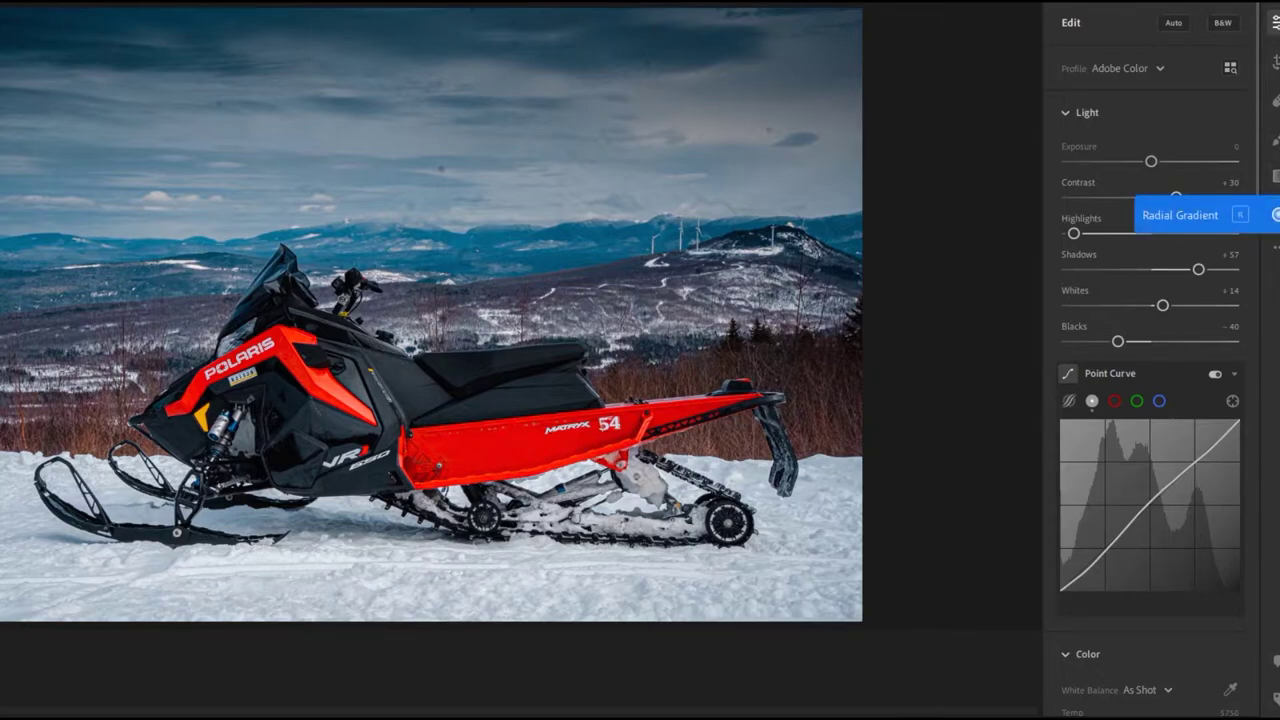
# - Darken the foreground snow with a bottom gradient at Exposure -1.12; set reds to Saturation +61, Luminance -23
pyautogui.click(1277, 177)
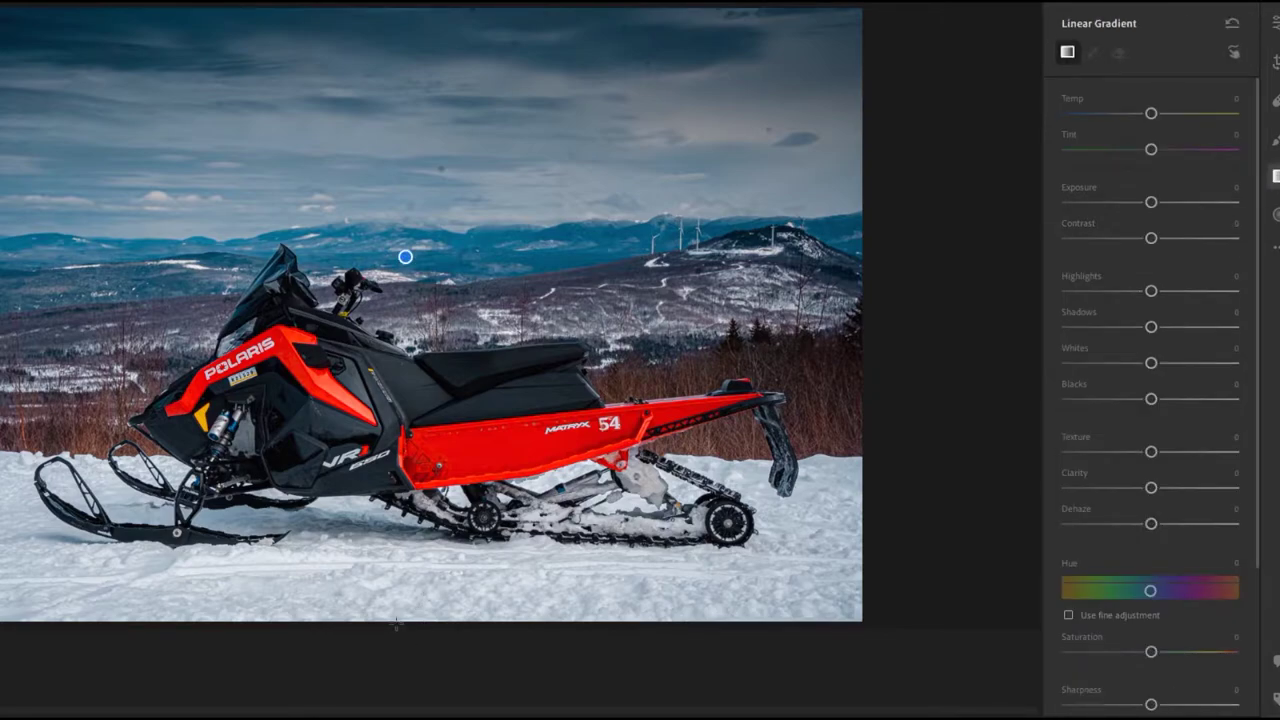
pyautogui.moveTo(396, 622); pyautogui.dragTo(395, 532)
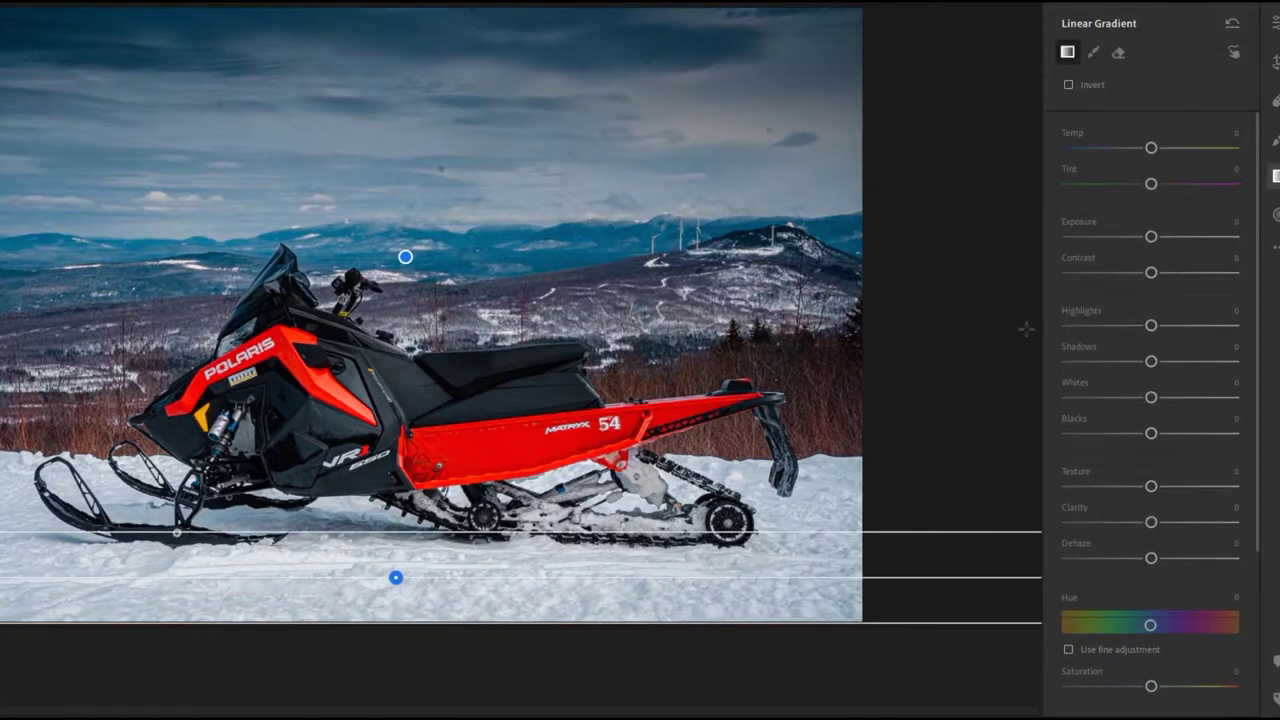
pyautogui.moveTo(1150, 236); pyautogui.dragTo(1139, 237)
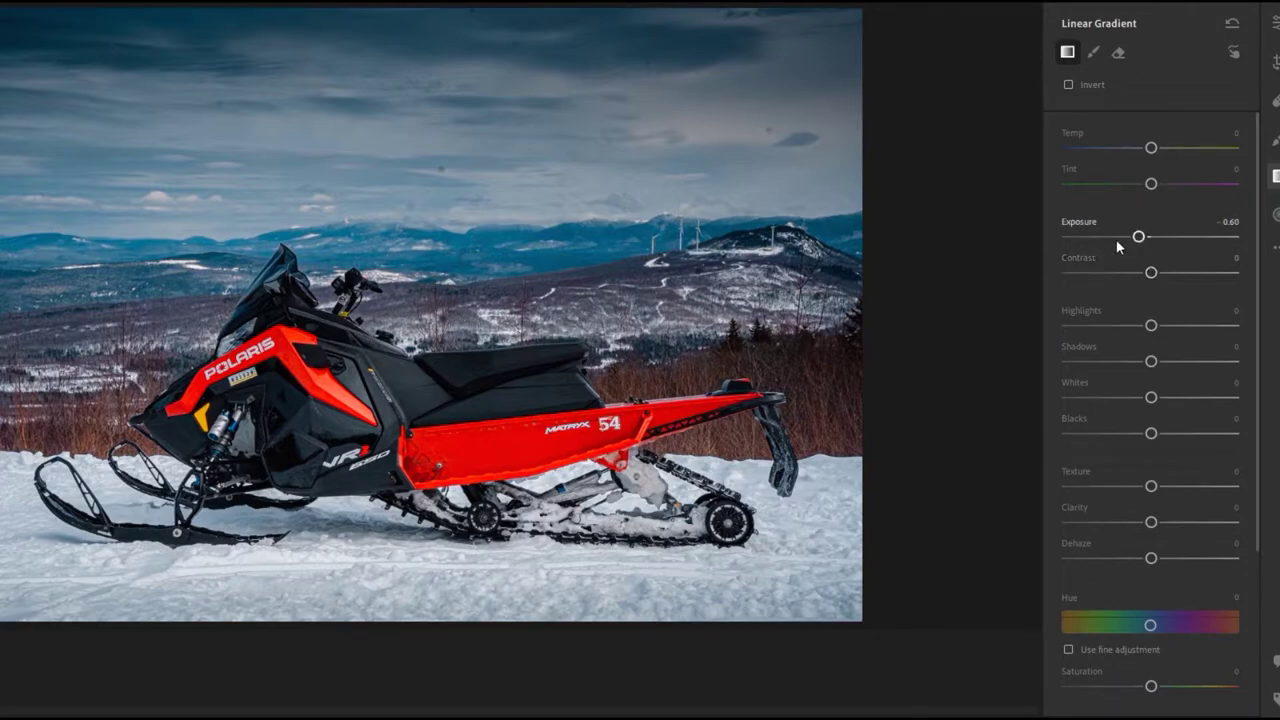
pyautogui.moveTo(1130, 239); pyautogui.dragTo(1120, 239)
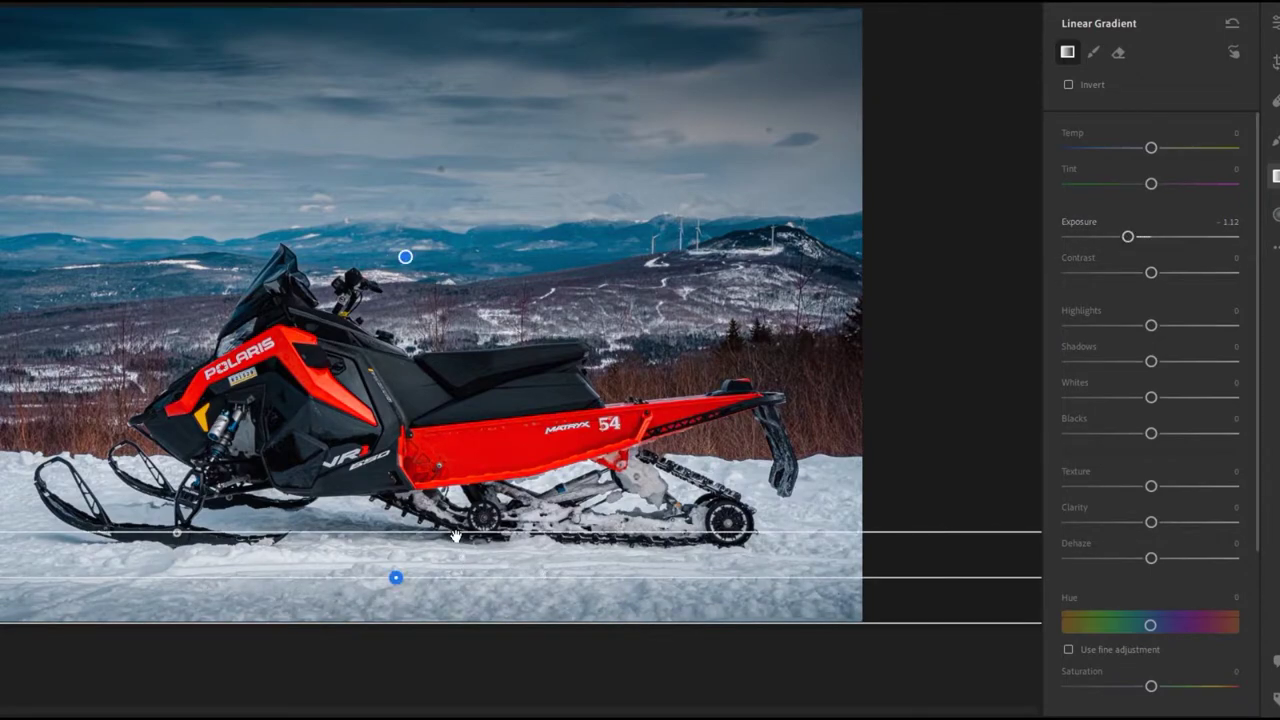
pyautogui.moveTo(453, 532); pyautogui.dragTo(453, 497)
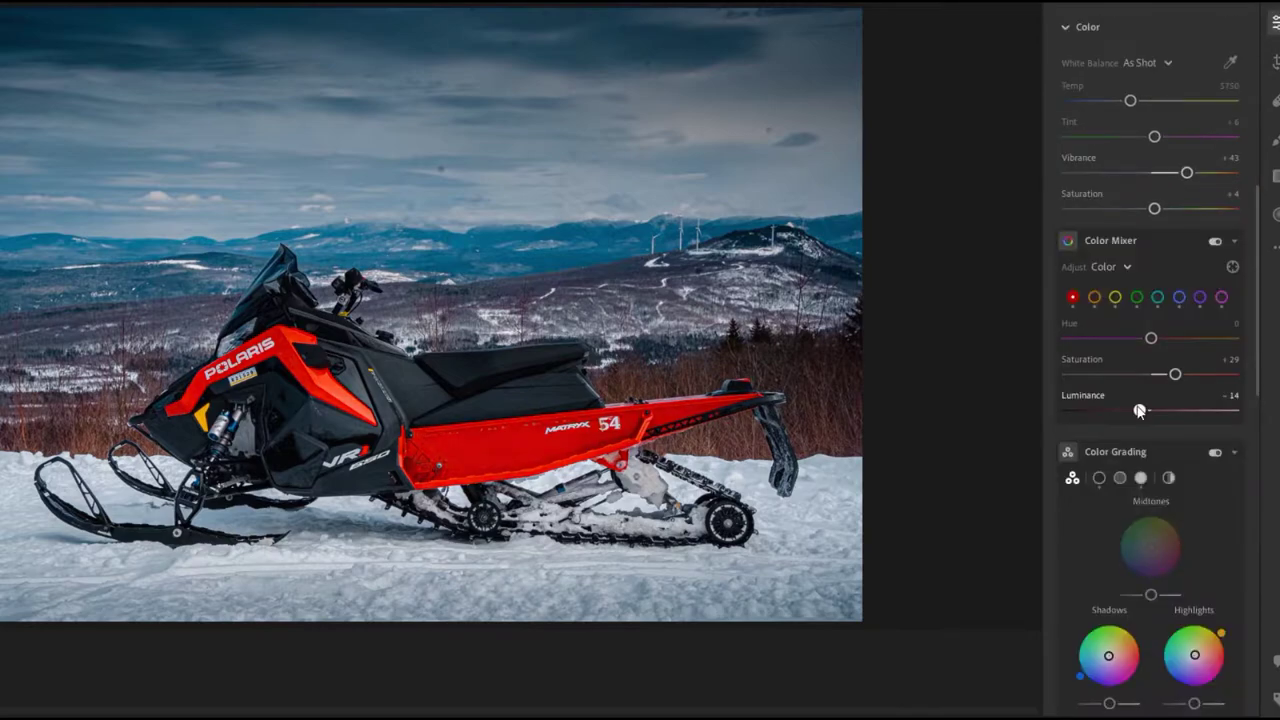
pyautogui.moveTo(1138, 411); pyautogui.dragTo(1132, 413)
pyautogui.moveTo(1175, 374); pyautogui.dragTo(1201, 379)
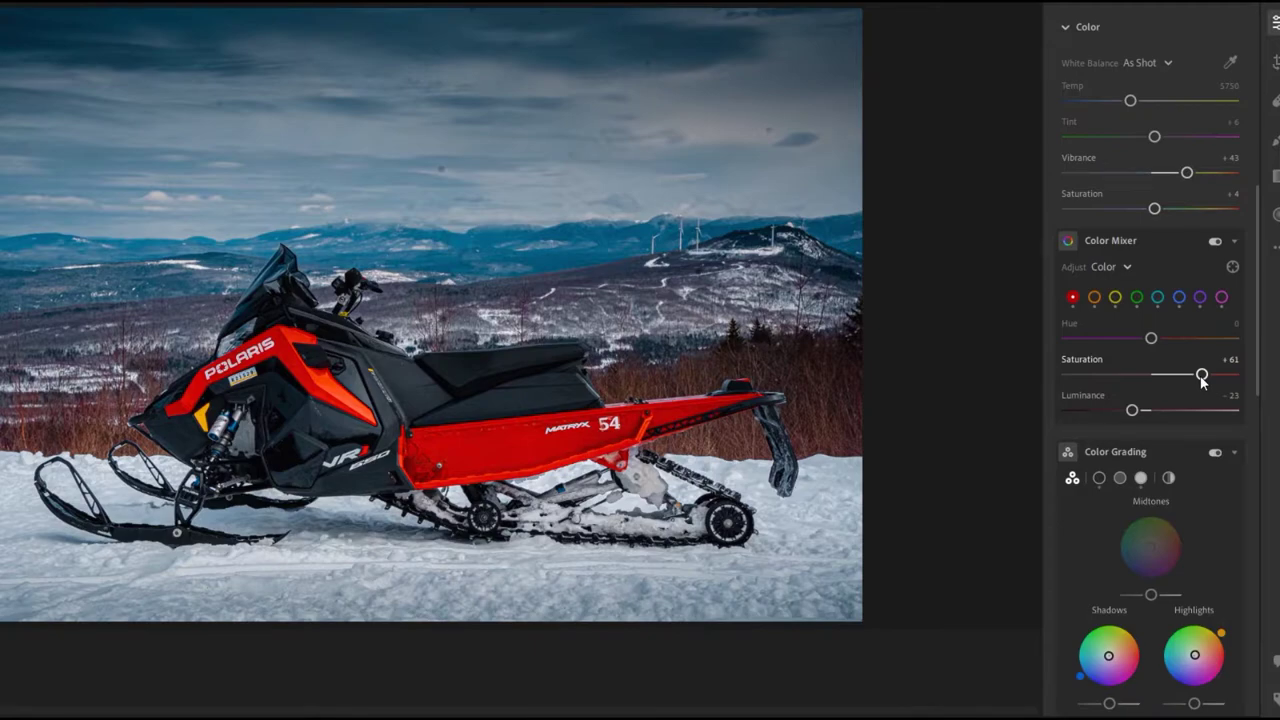
# - Lower orange saturation in the Color Mixer and start a new brush mask at size 6.7
pyautogui.click(1094, 296)
pyautogui.moveTo(1163, 375)
pyautogui.mouseDown()
pyautogui.moveTo(1183, 375)
pyautogui.moveTo(1123, 374)
pyautogui.mouseUp()
pyautogui.press('b')
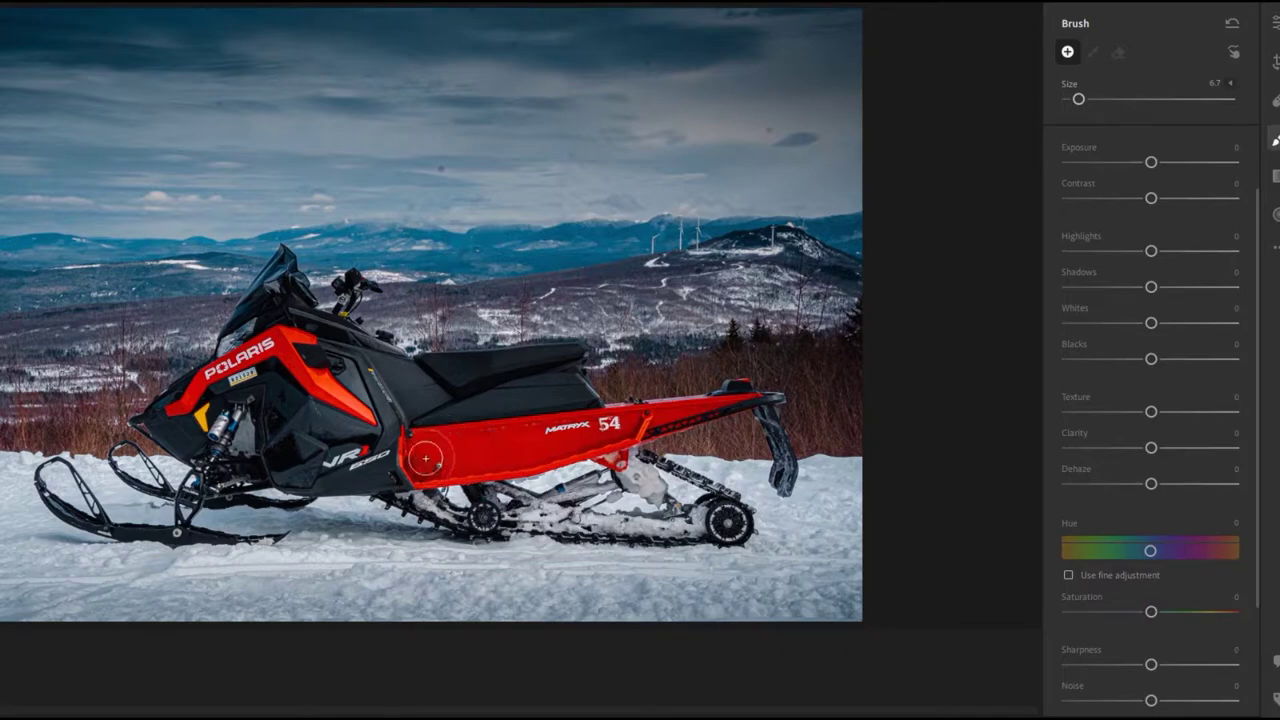
# - Brush over the sled's front, suspension, ski and engine panel at Exposure +0.56 and Temp +4
pyautogui.moveTo(256, 478)
pyautogui.mouseDown()
pyautogui.moveTo(165, 425)
pyautogui.moveTo(240, 465)
pyautogui.mouseUp()
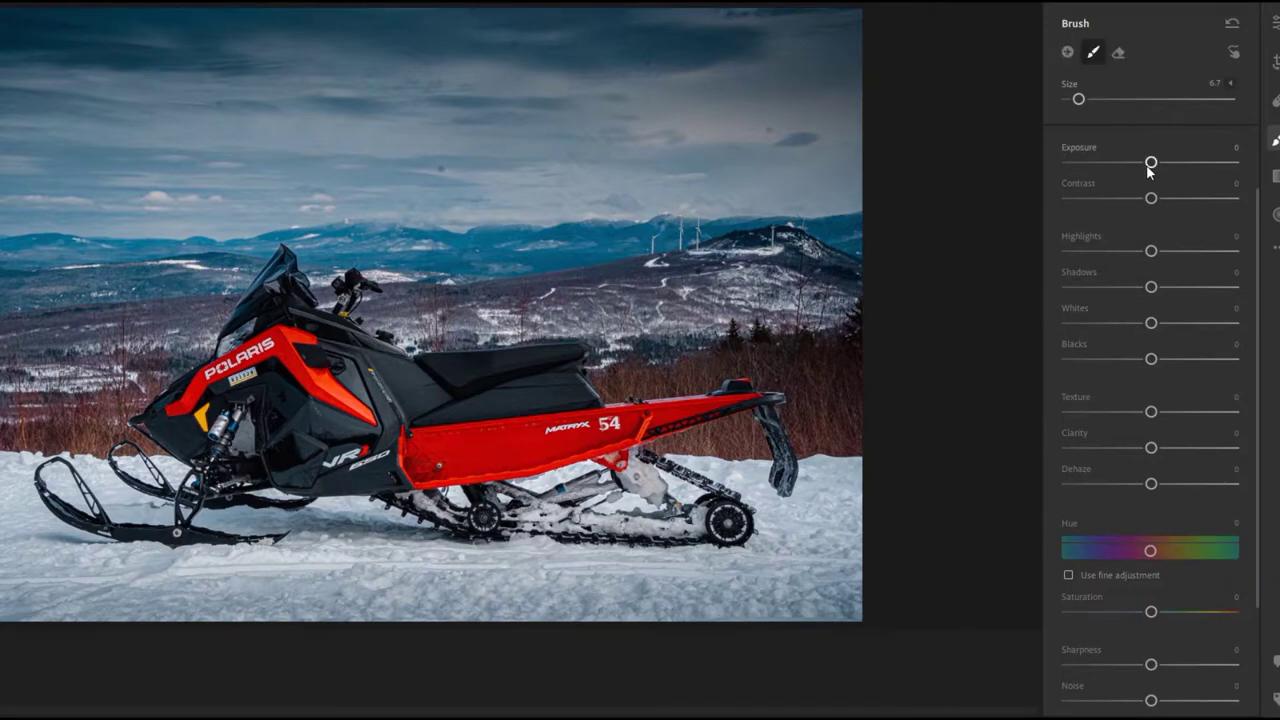
pyautogui.moveTo(1150, 163); pyautogui.dragTo(1162, 166)
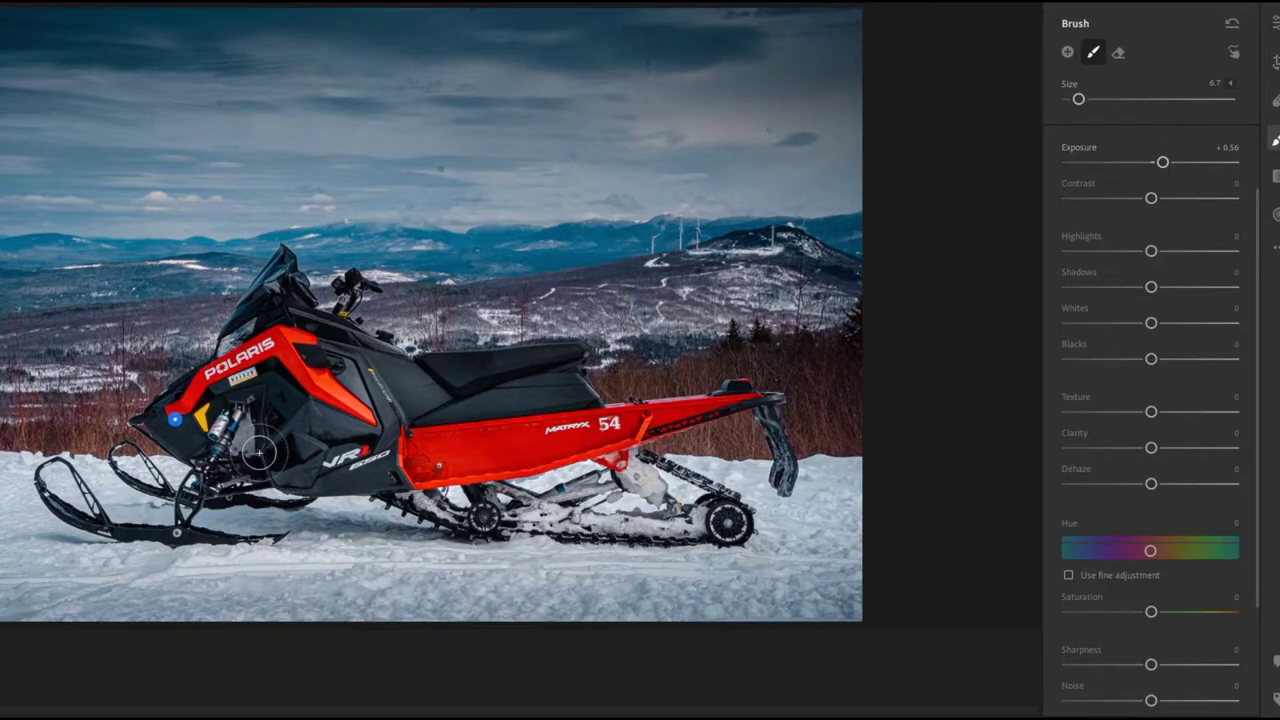
pyautogui.moveTo(177, 443)
pyautogui.mouseDown()
pyautogui.moveTo(244, 488)
pyautogui.moveTo(150, 485)
pyautogui.moveTo(160, 492)
pyautogui.mouseUp()
pyautogui.moveTo(46, 494)
pyautogui.mouseDown()
pyautogui.moveTo(180, 534)
pyautogui.moveTo(279, 535)
pyautogui.mouseUp()
pyautogui.moveTo(305, 456)
pyautogui.mouseDown()
pyautogui.moveTo(456, 497)
pyautogui.moveTo(443, 489)
pyautogui.moveTo(456, 444)
pyautogui.moveTo(442, 388)
pyautogui.mouseUp()
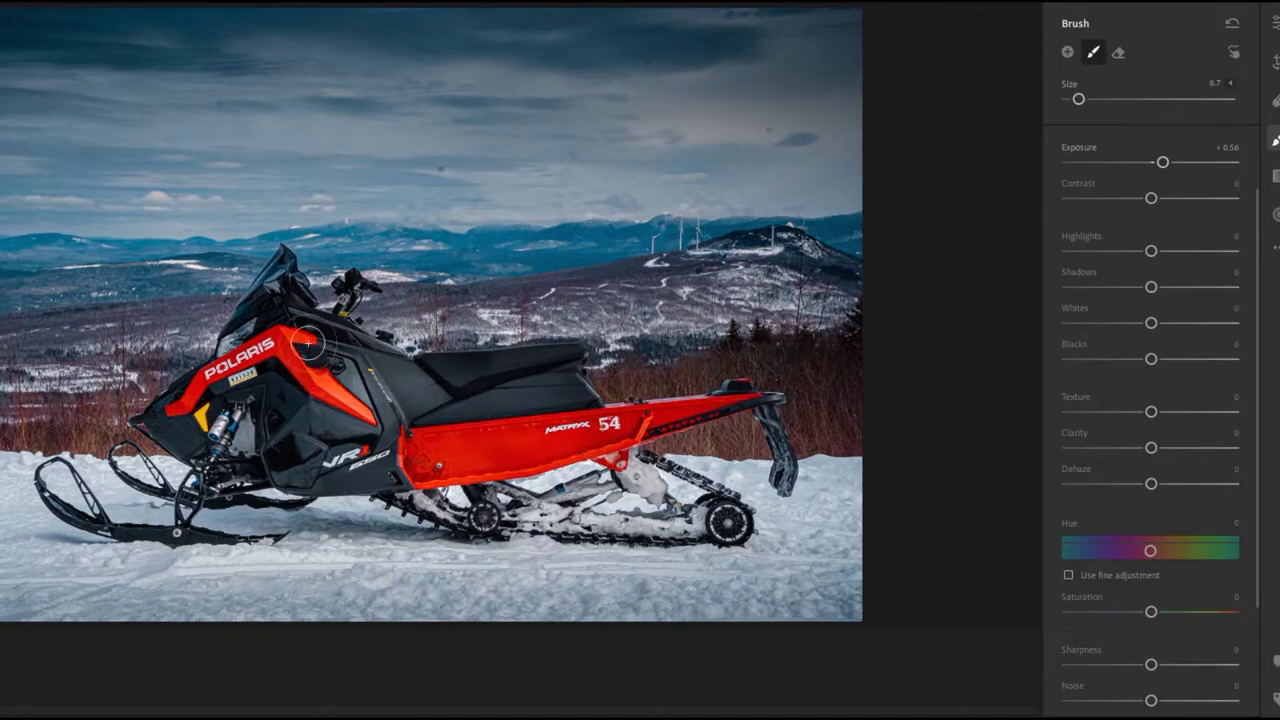
pyautogui.scroll(2, 1151, 162)
pyautogui.moveTo(1151, 162); pyautogui.dragTo(1167, 163)
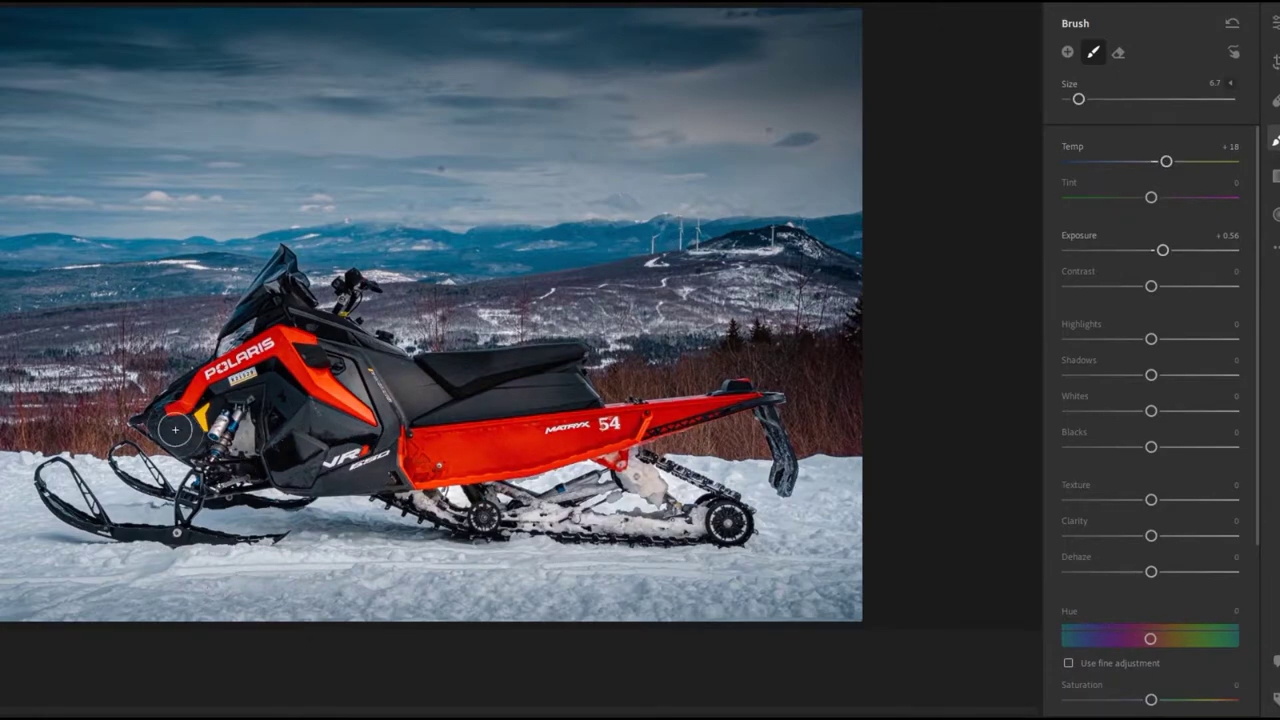
# - Enter and leave the crop and straighten view twice without changing the crop
pyautogui.press('c')
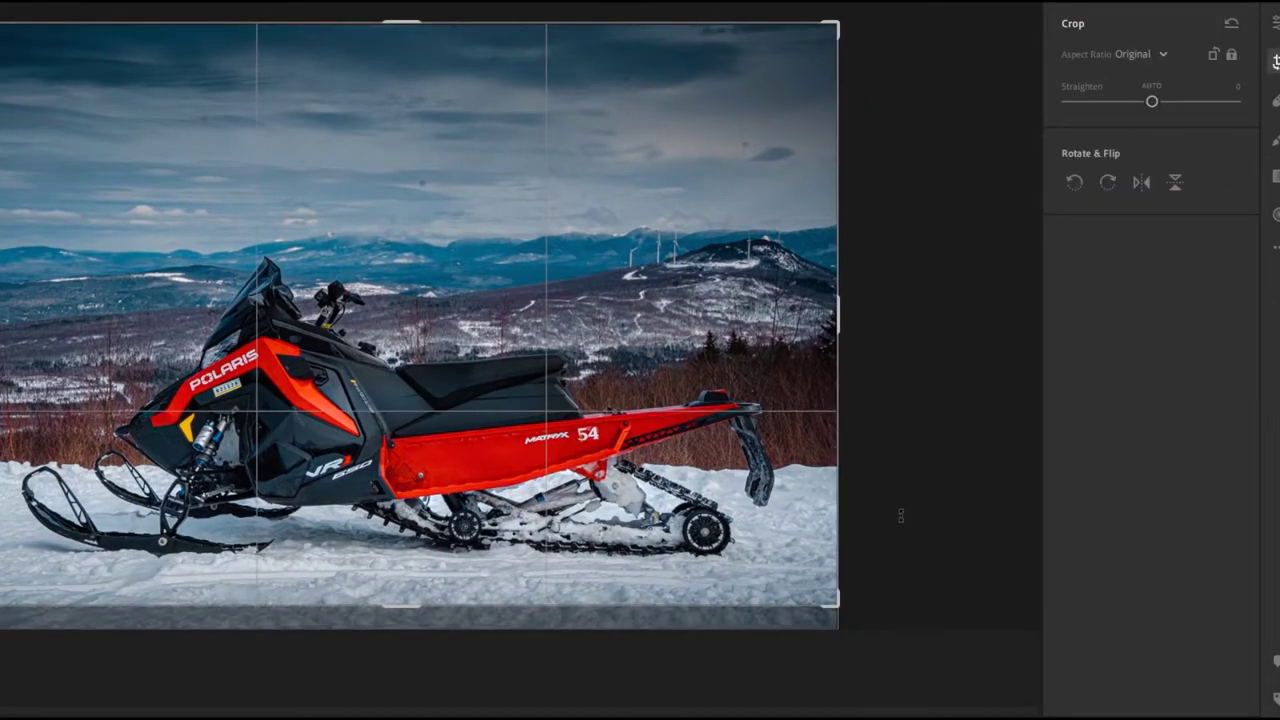
pyautogui.press('e')
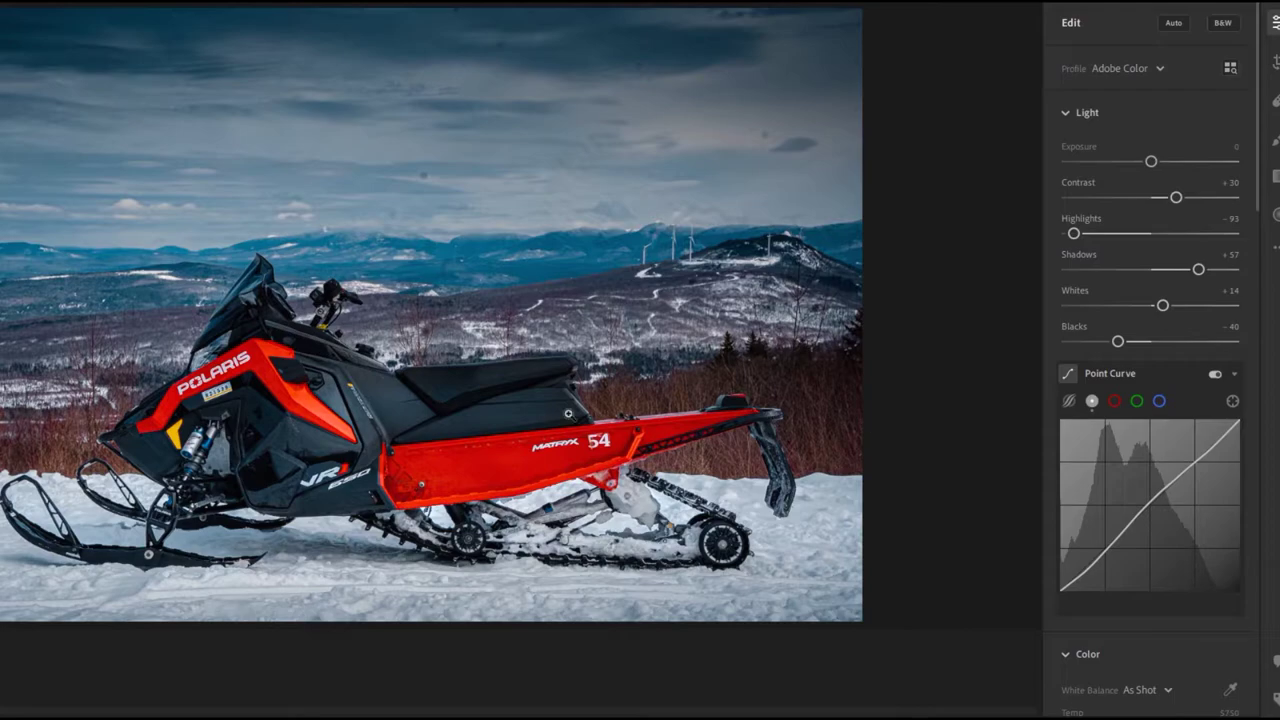
pyautogui.click(1276, 62)
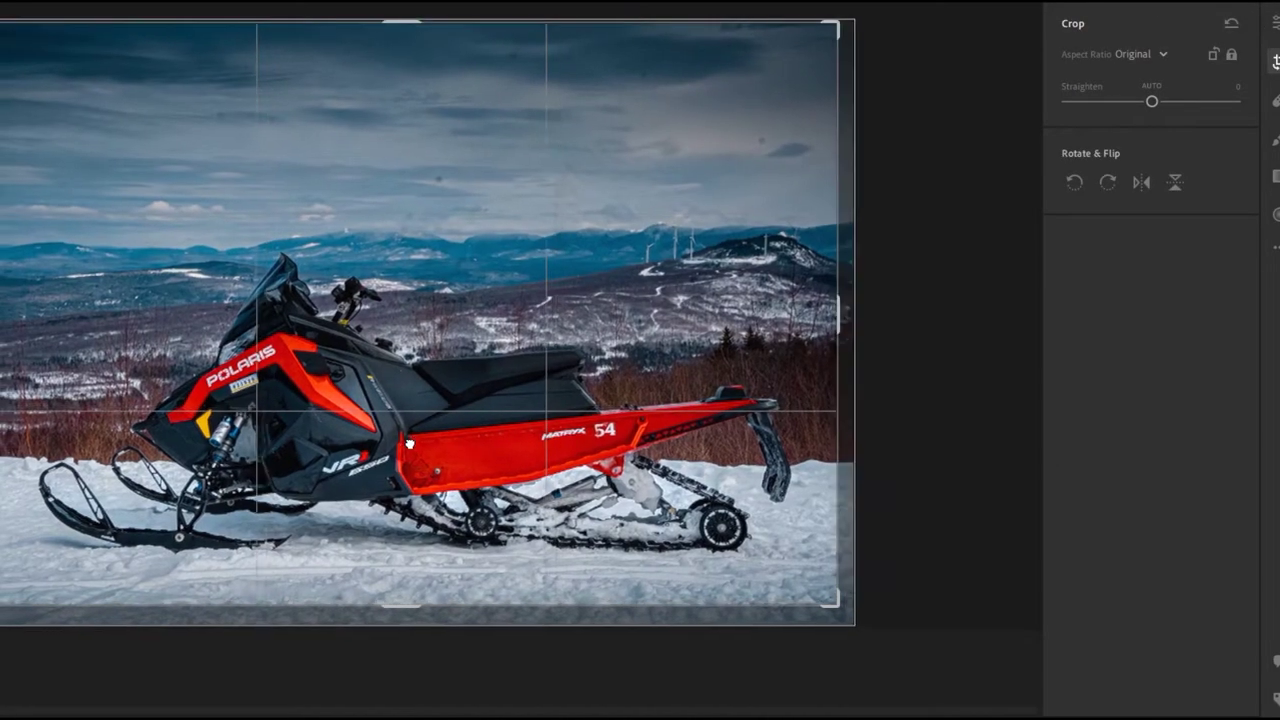
pyautogui.press('Return')
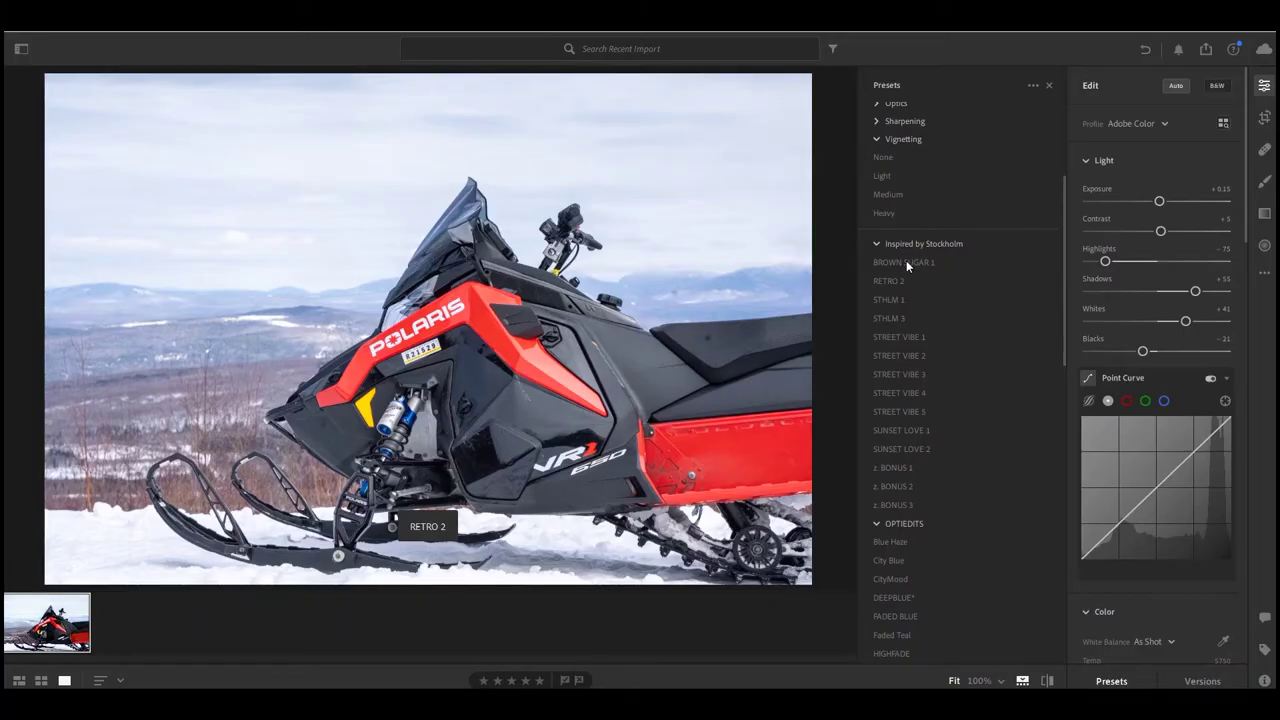
# - Preview BROWN SUGAR 1, RETRO 2, STHLM 1 and 3, and STREET VIBE 1–3 on the close-up photo
pyautogui.click(906, 262)
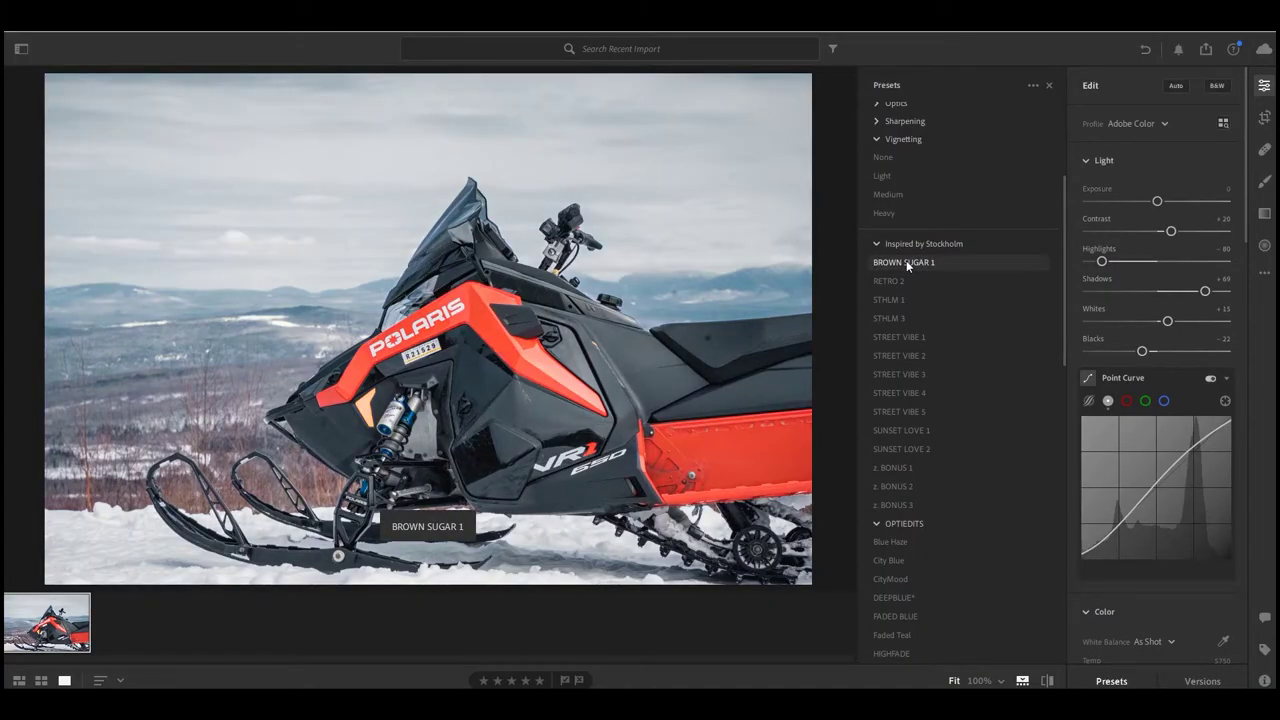
pyautogui.click(897, 280)
pyautogui.click(894, 300)
pyautogui.click(894, 318)
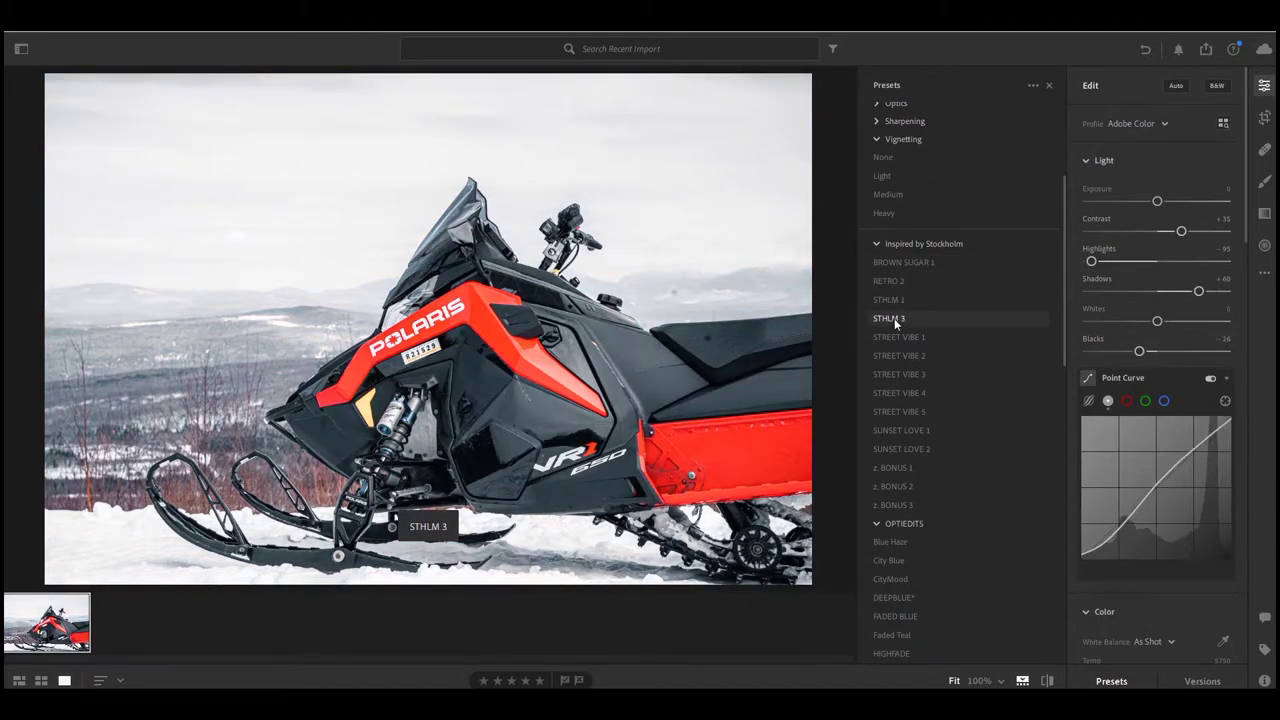
pyautogui.click(894, 336)
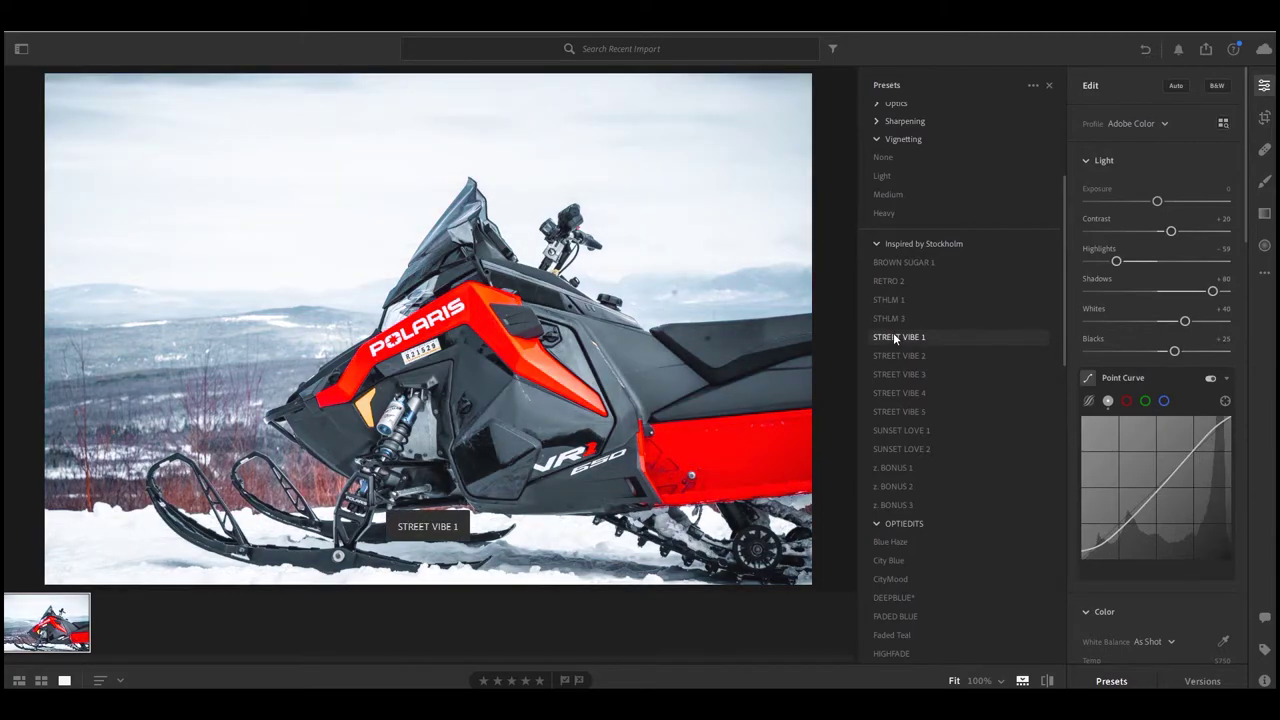
pyautogui.click(894, 358)
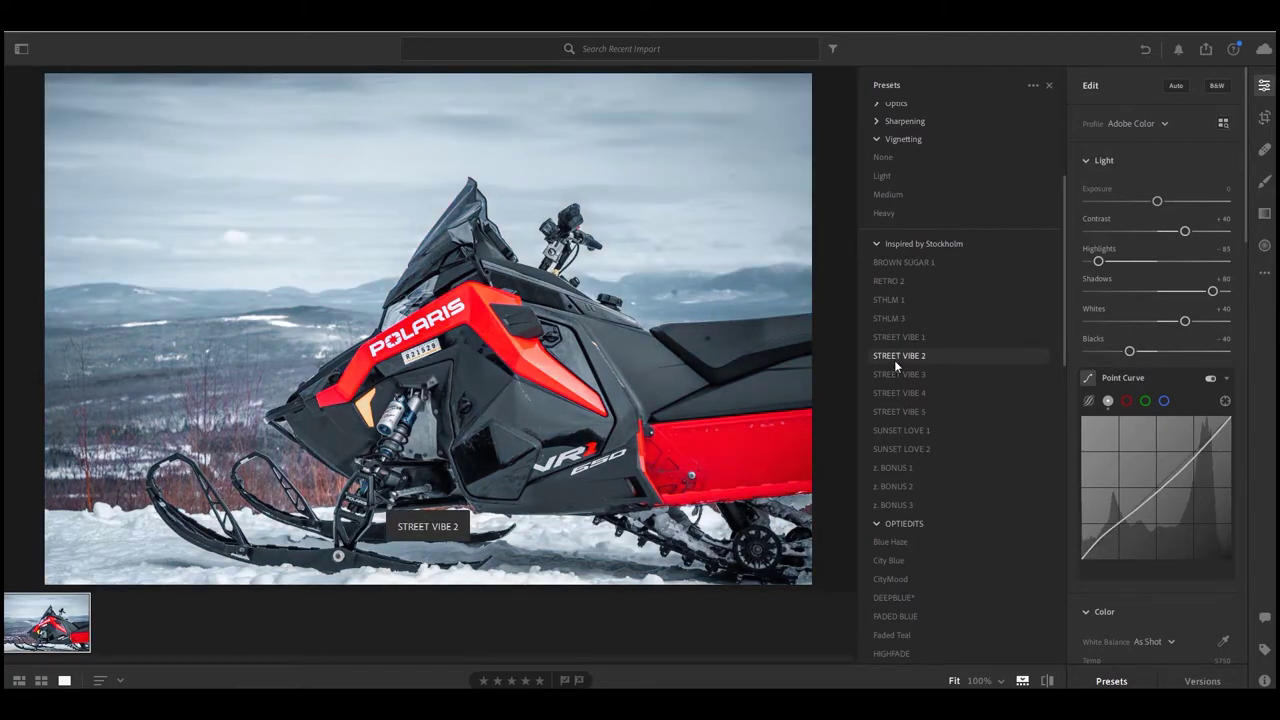
pyautogui.click(894, 372)
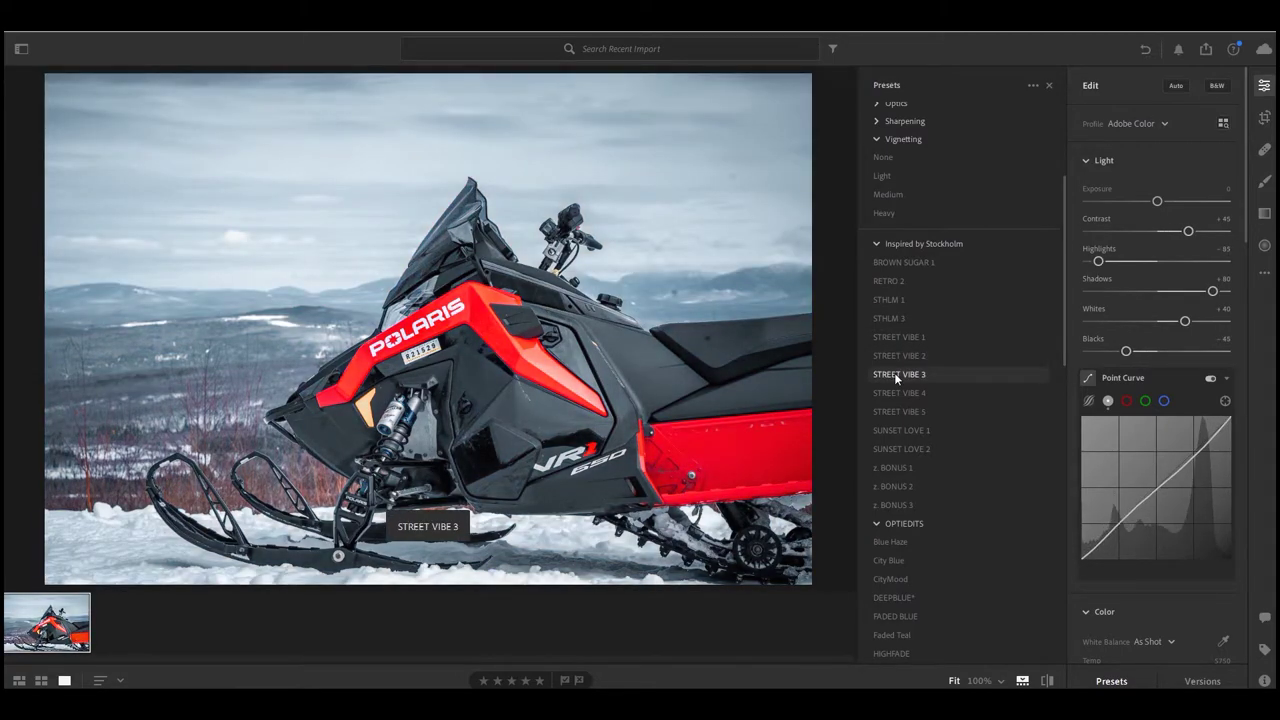
# - Try STREET VIBE 4 and 5, SUNSET LOVE 1 and 2, z. BONUS 3, then apply City Blue
pyautogui.click(895, 393)
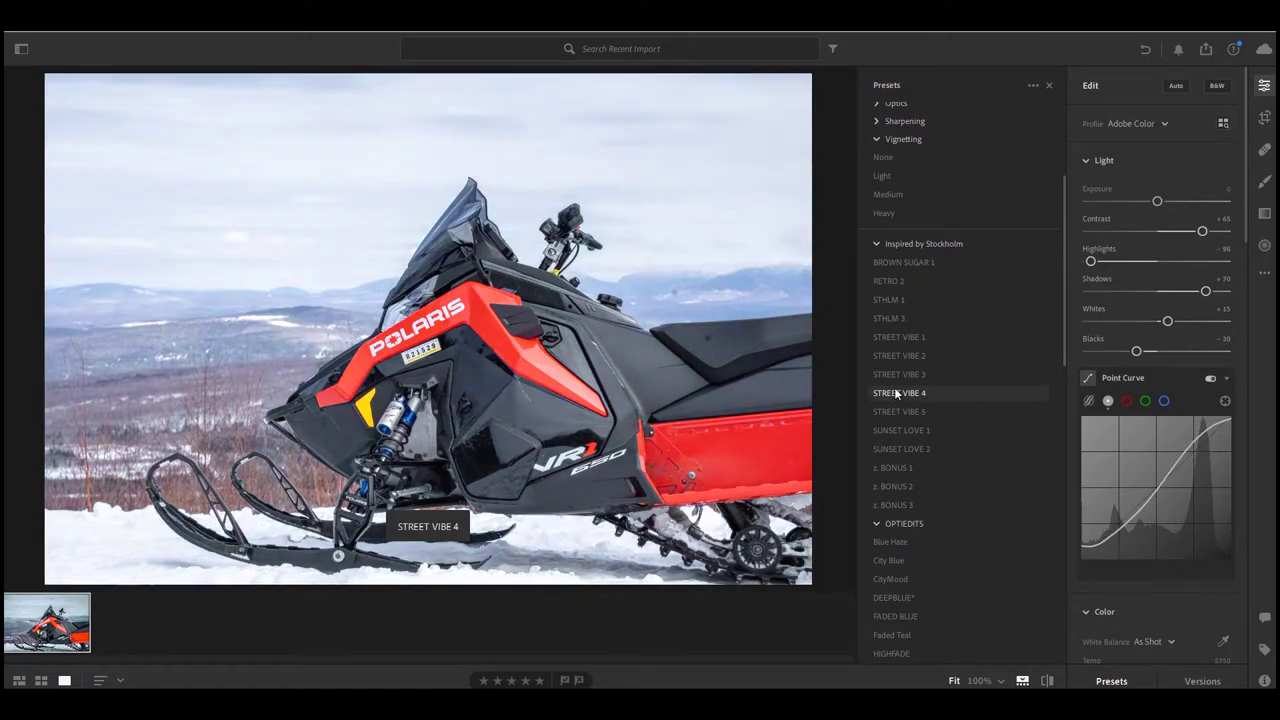
pyautogui.click(897, 412)
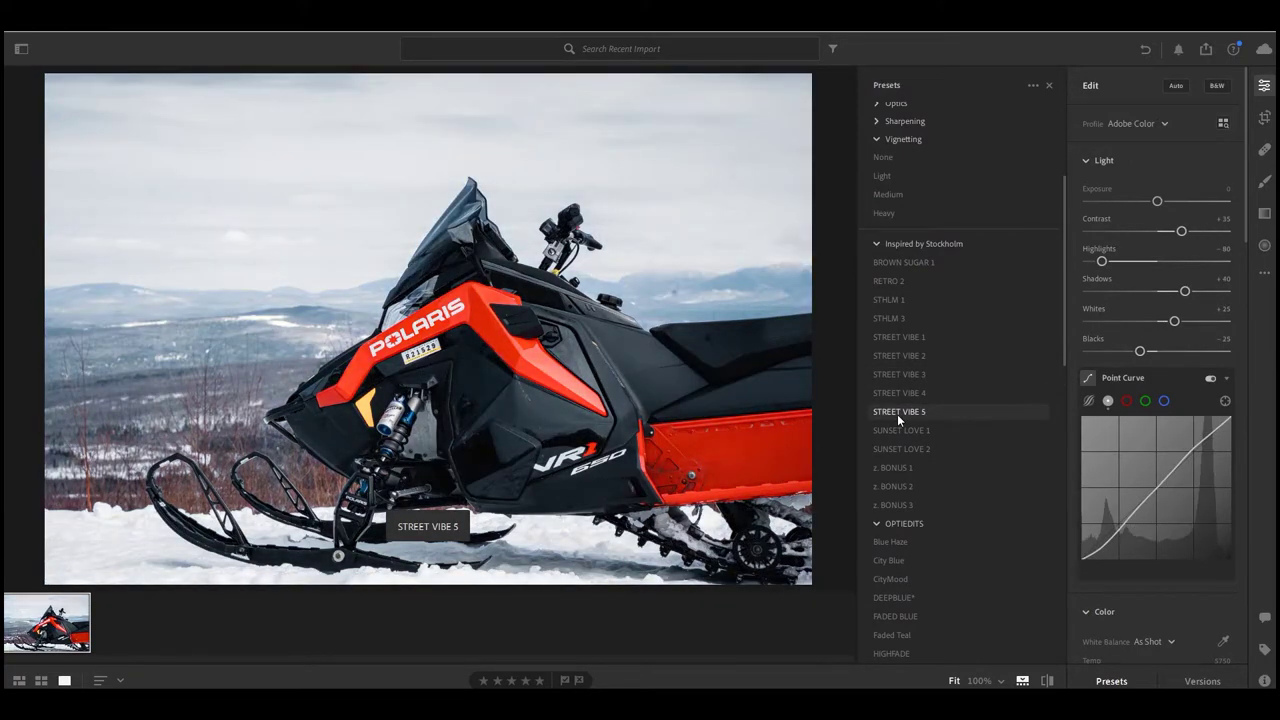
pyautogui.click(912, 397)
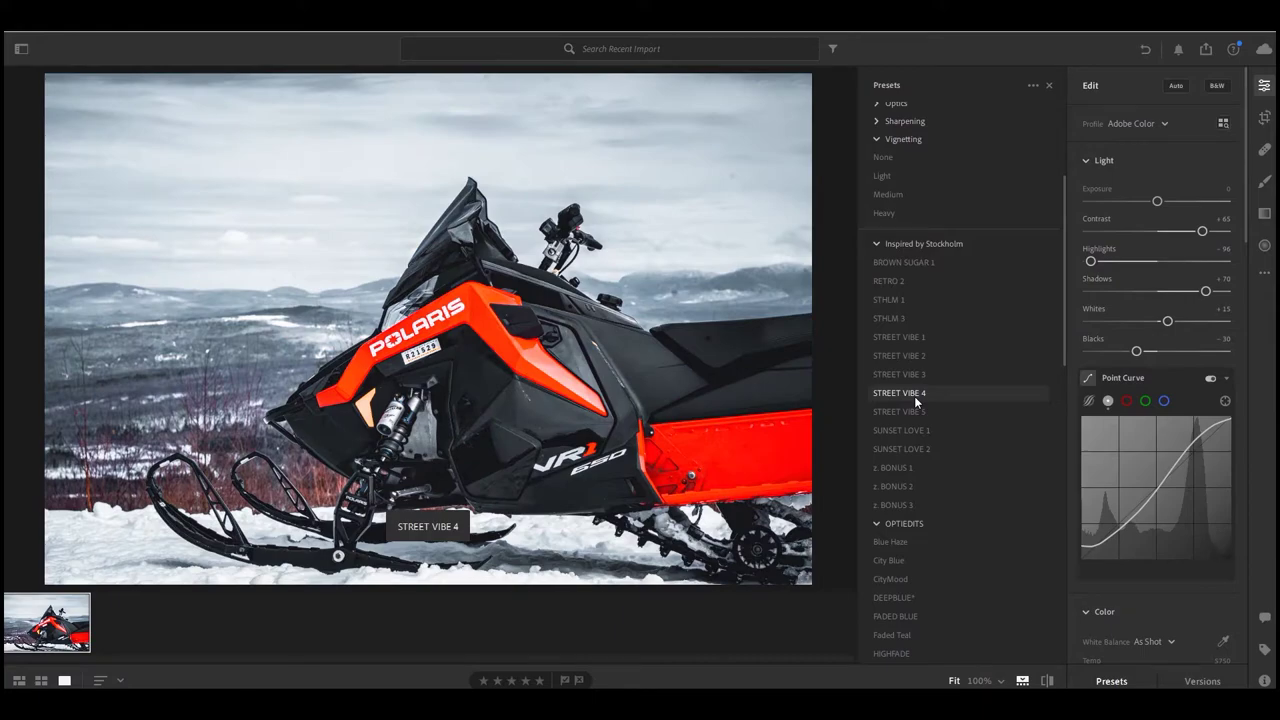
pyautogui.click(902, 432)
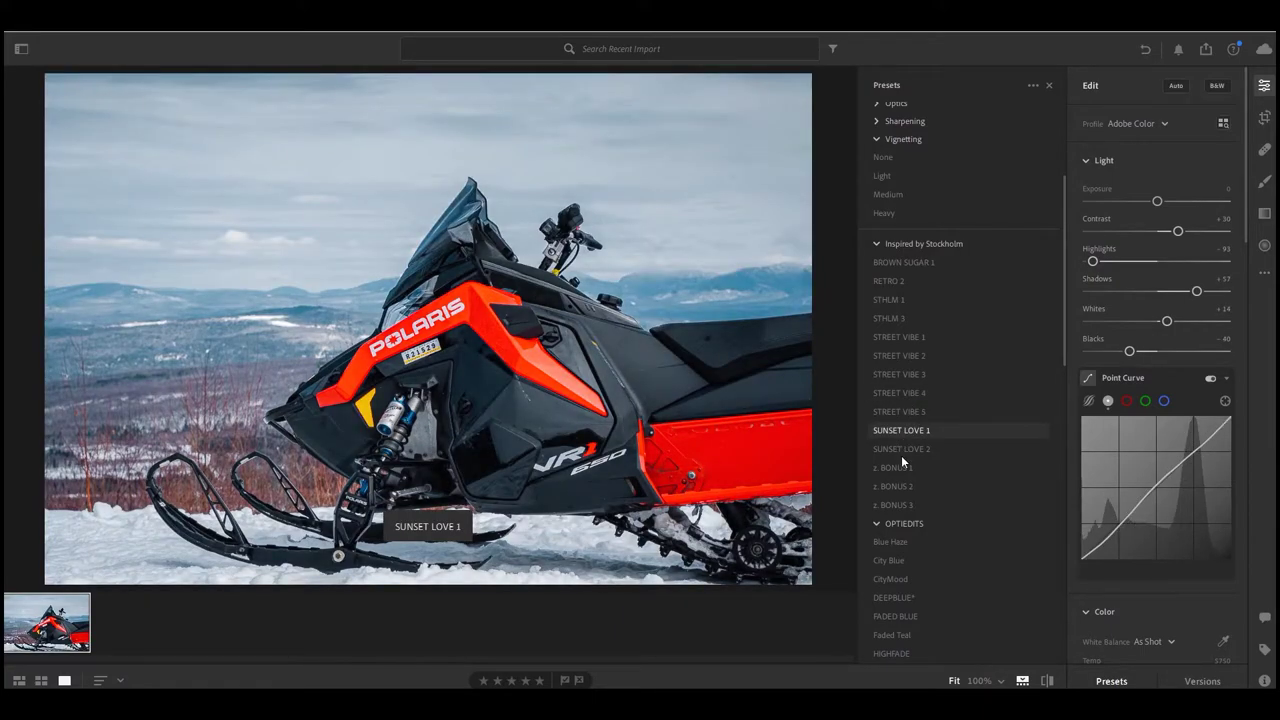
pyautogui.click(901, 455)
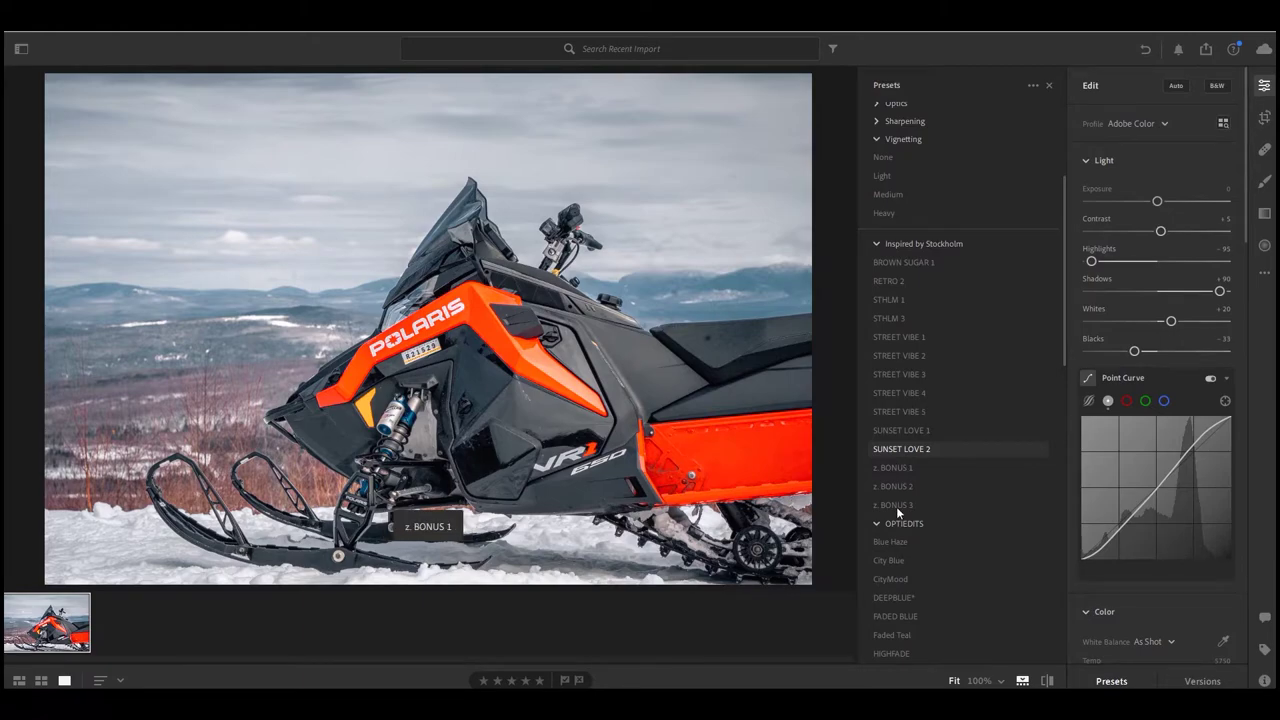
pyautogui.click(896, 506)
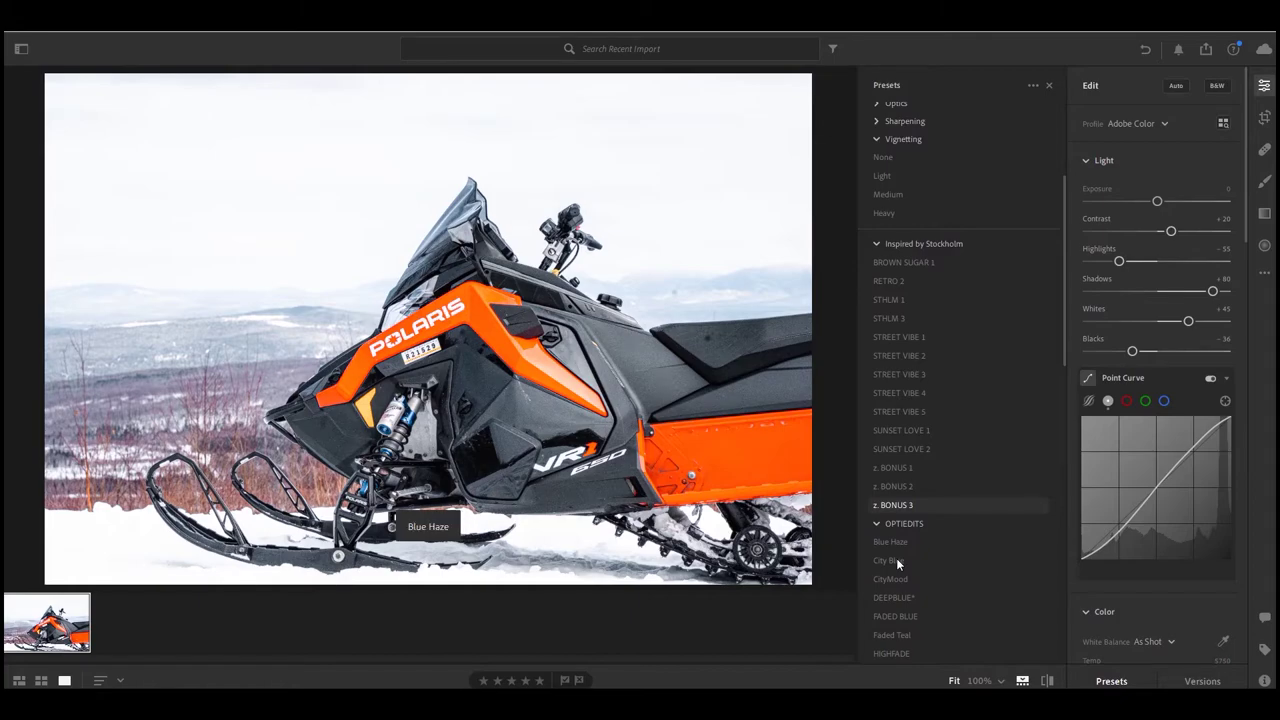
pyautogui.click(896, 560)
pyautogui.scroll(-3, 896, 558)
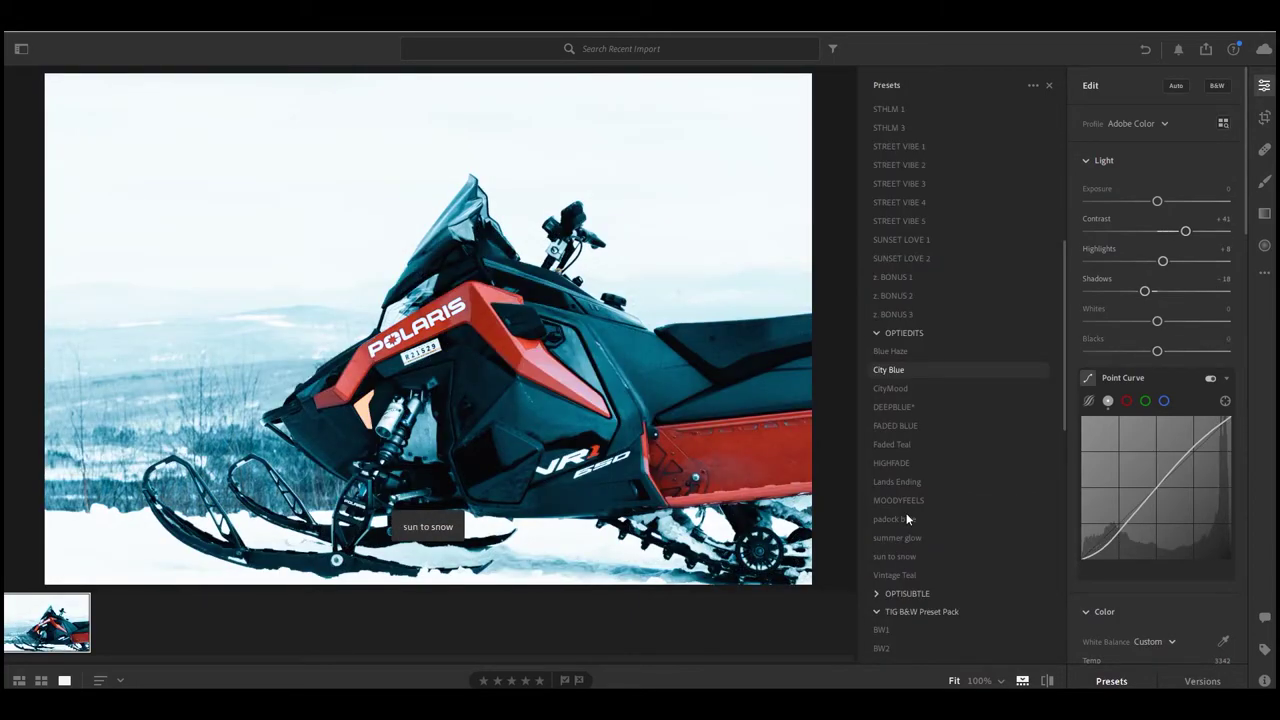
pyautogui.scroll(-5, 900, 518)
# - Preview PTL - Arki 04, auto-tone the photo, then try BW1 and Vintage Teal
pyautogui.click(895, 521)
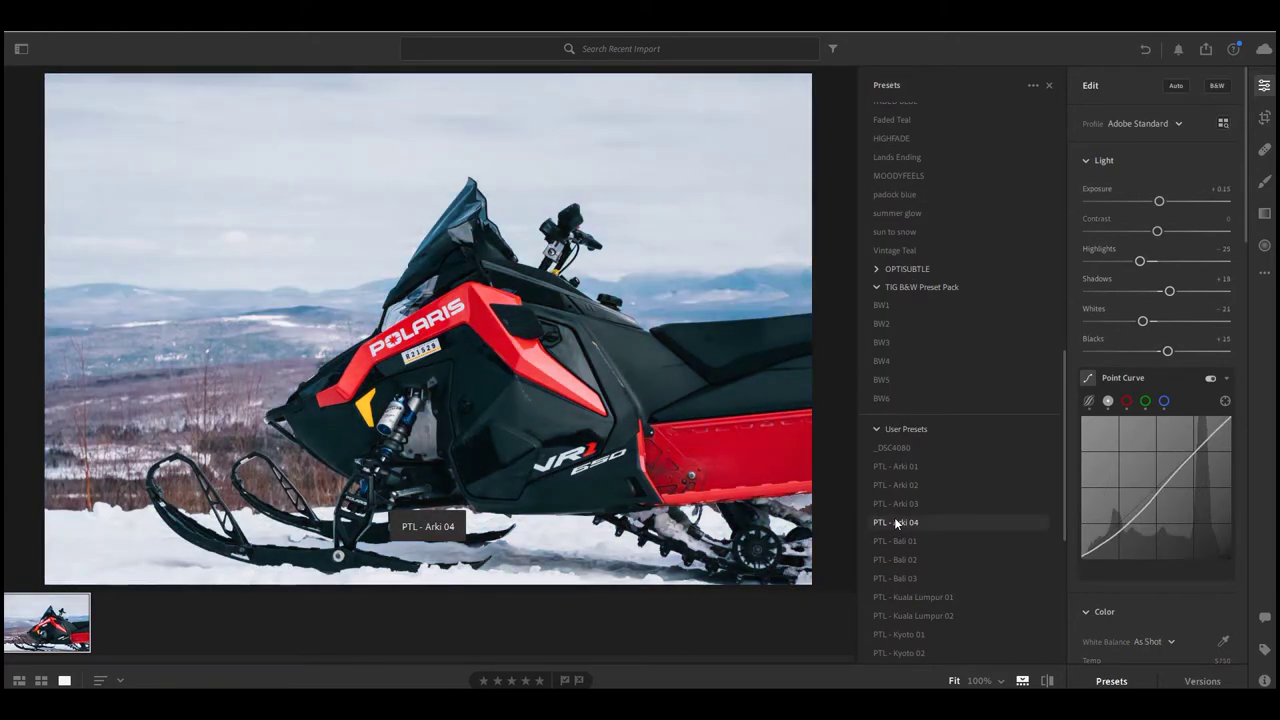
pyautogui.hotkey('shift', 'a')
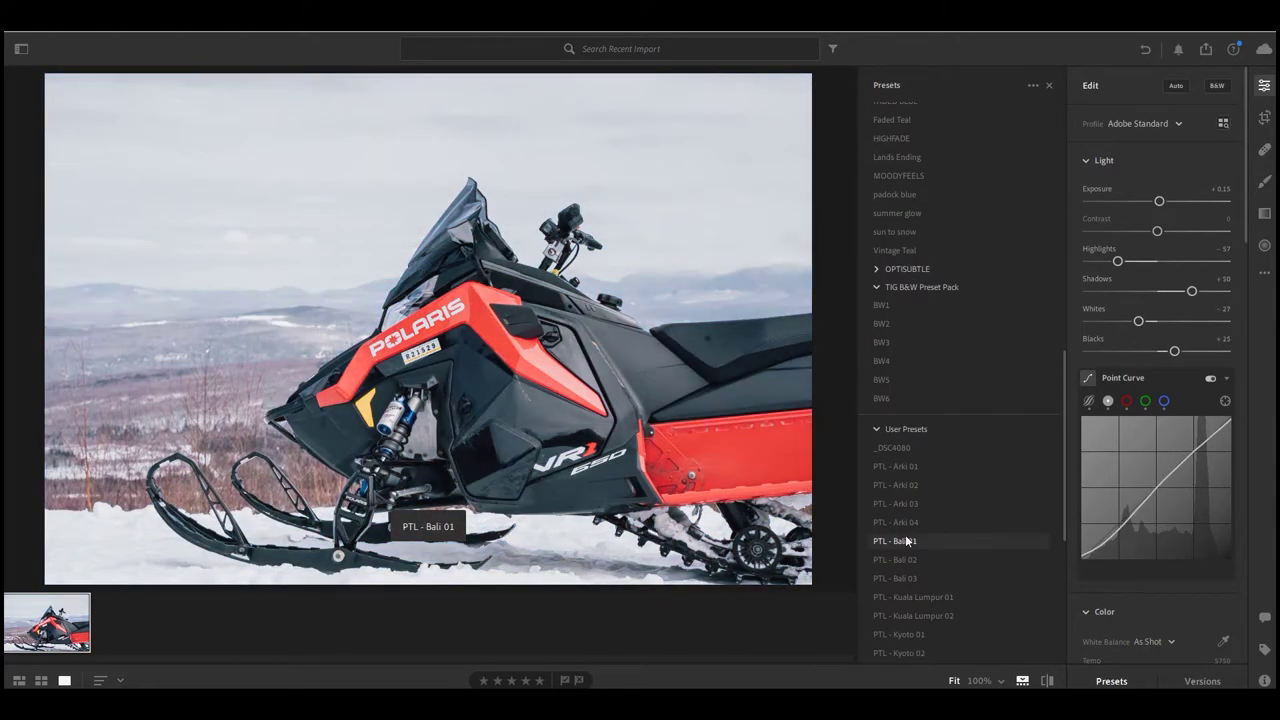
pyautogui.click(892, 304)
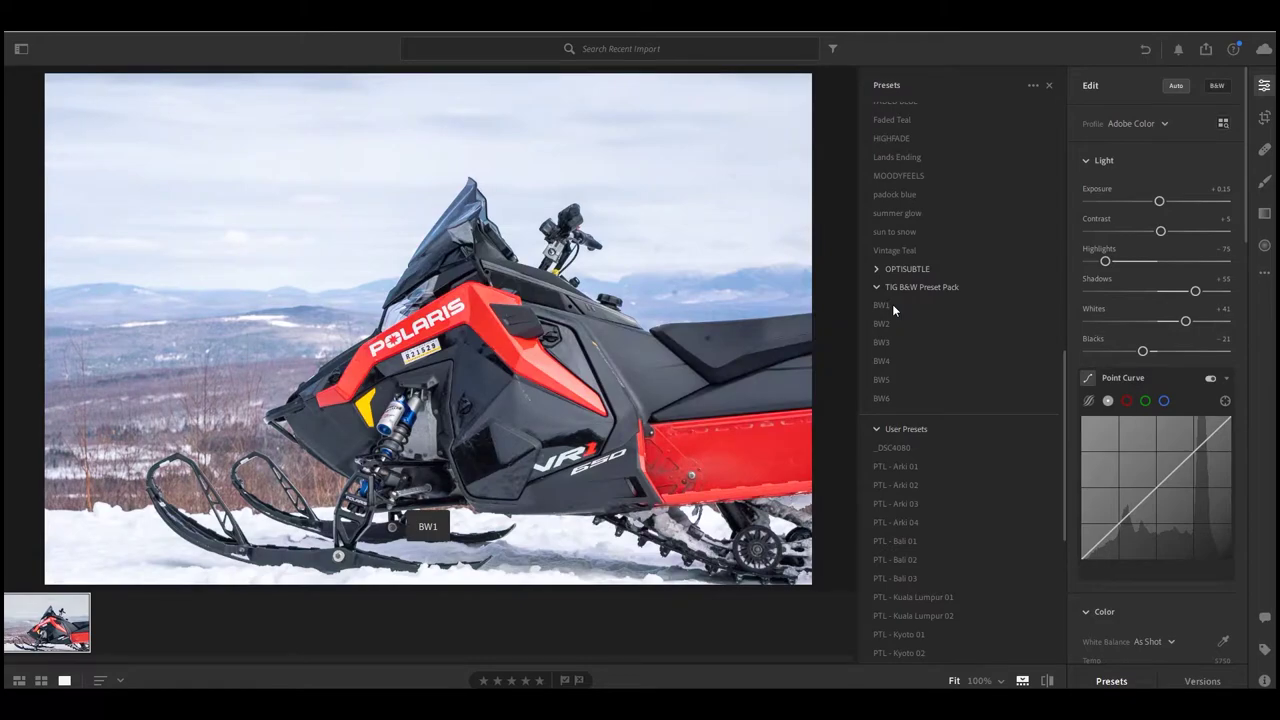
pyautogui.click(895, 250)
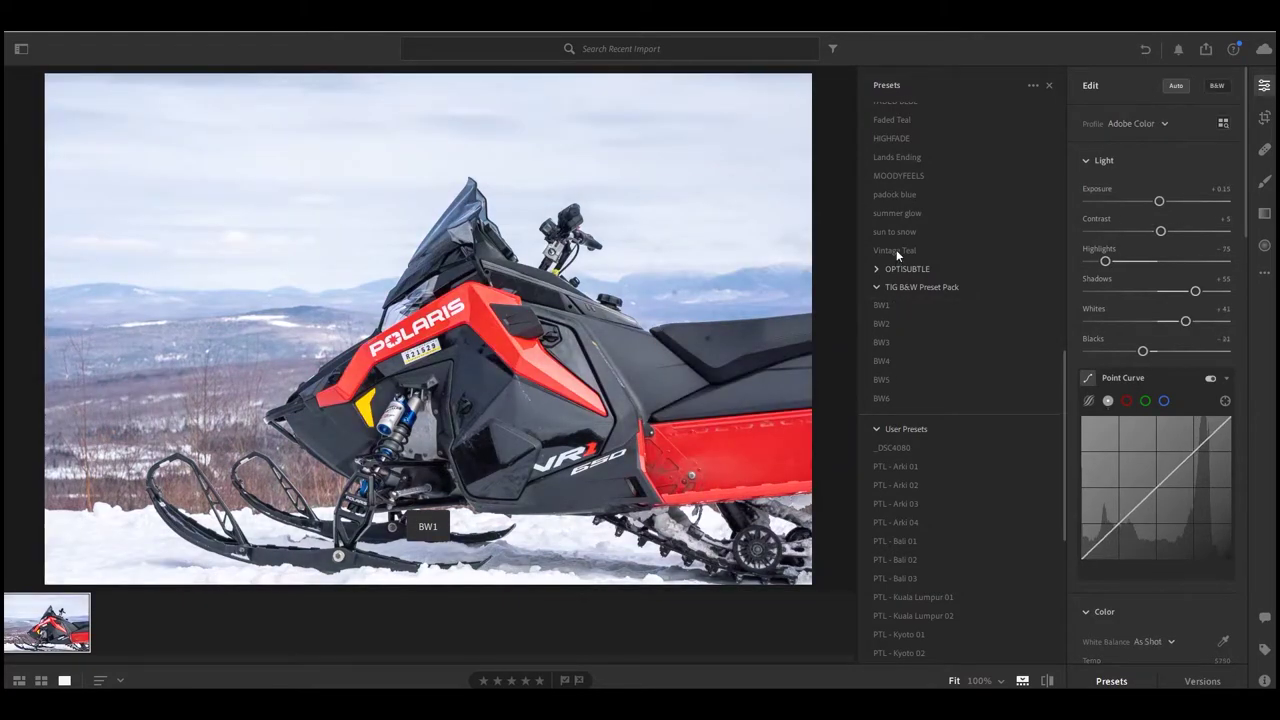
# - Preview summer glow, padock blue, Lands Ending and HIGHFADE, then apply STREET VIBE 2
pyautogui.scroll(3, 890, 270)
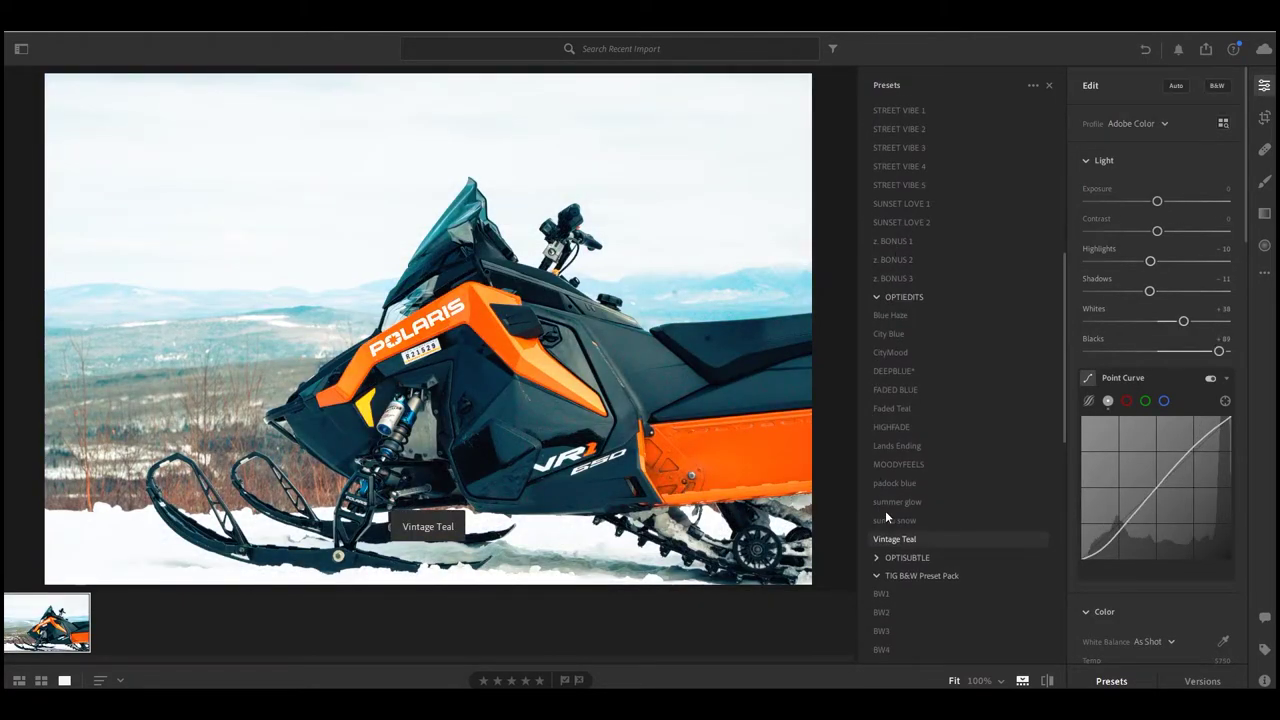
pyautogui.click(912, 502)
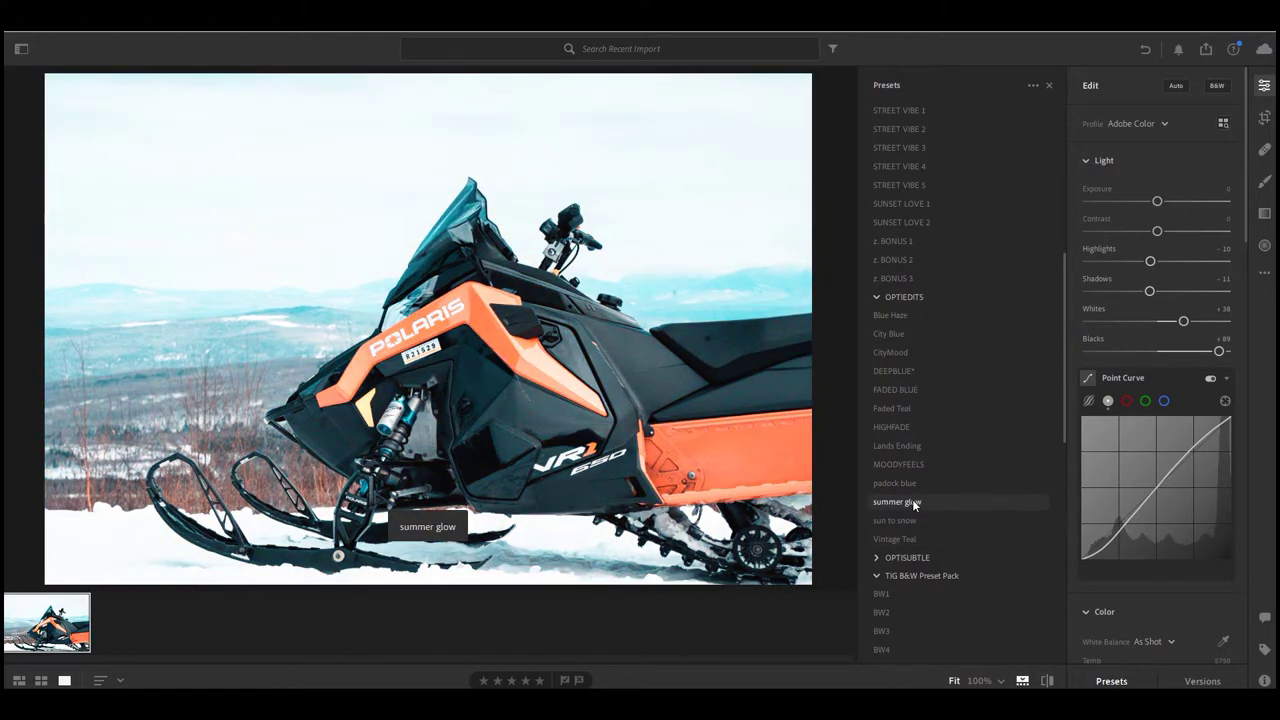
pyautogui.click(909, 482)
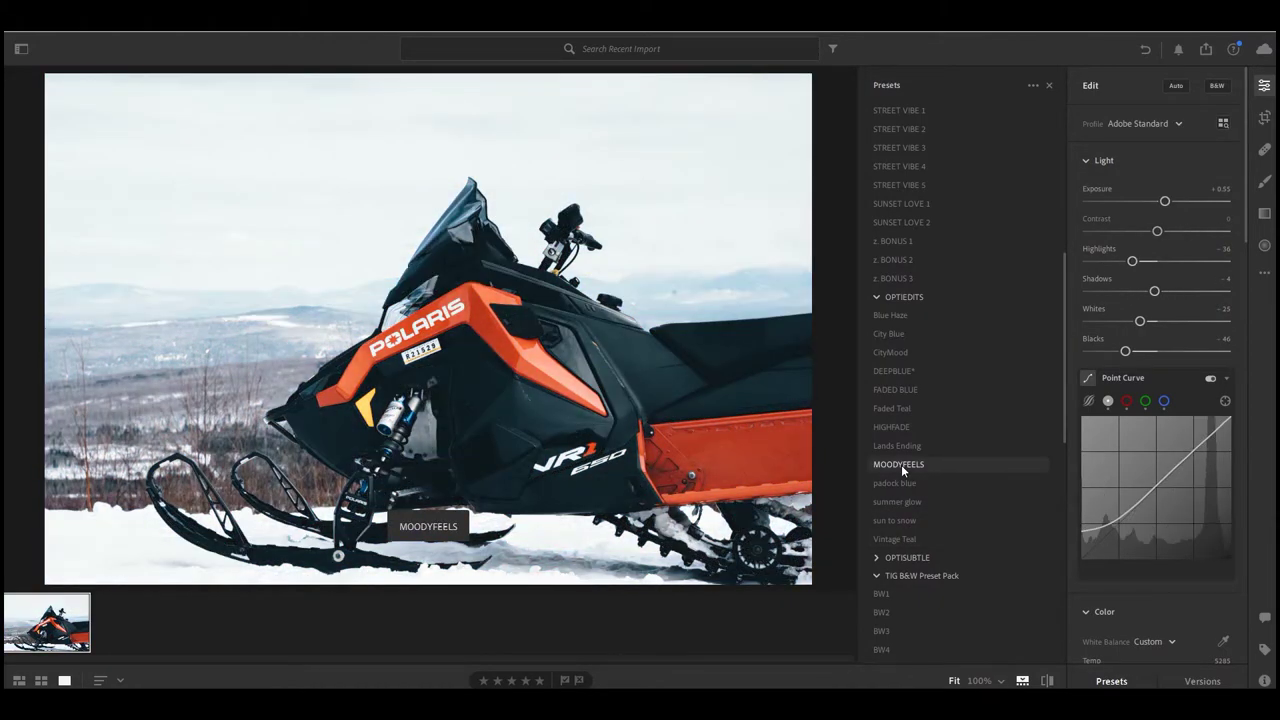
pyautogui.click(899, 445)
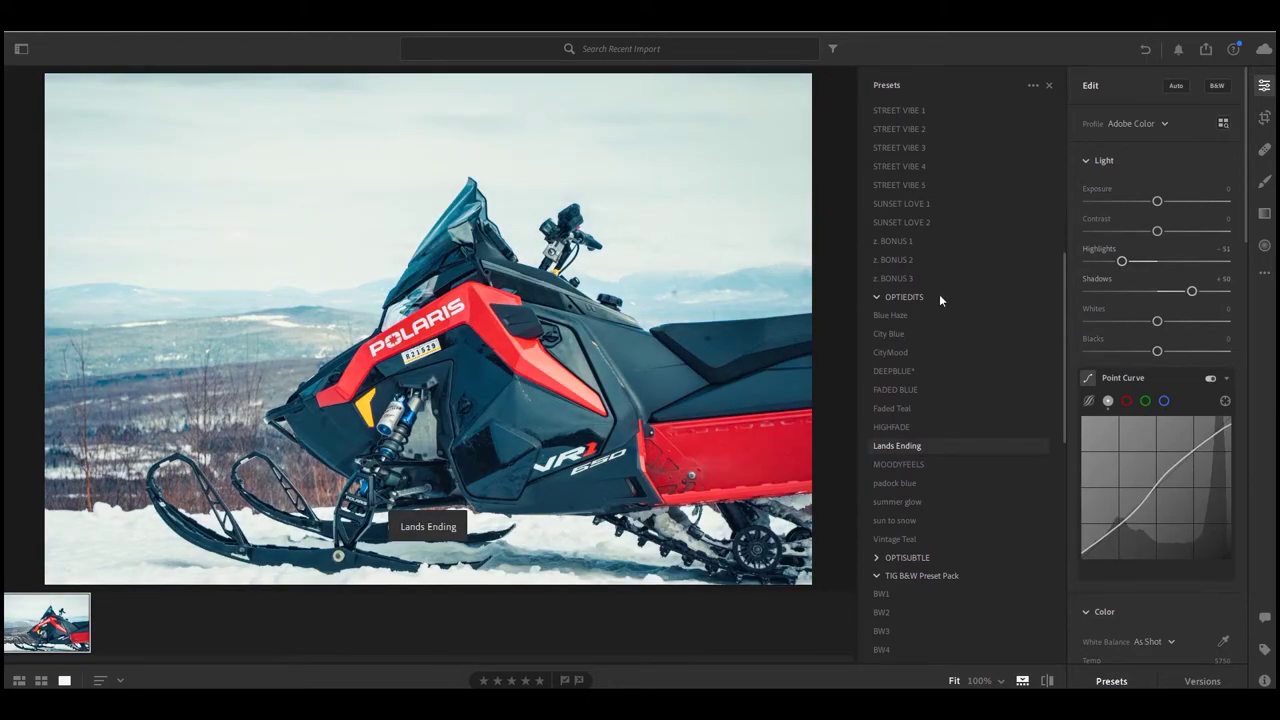
pyautogui.scroll(2, 939, 293)
pyautogui.press('Up')
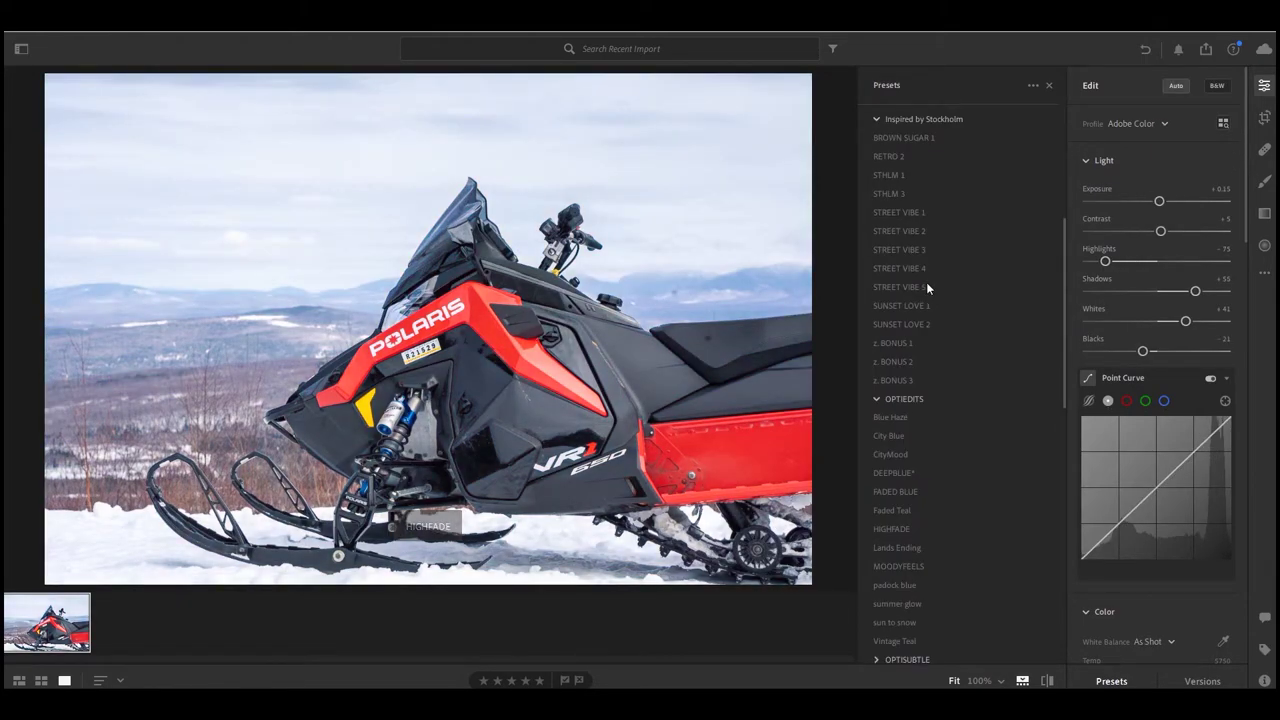
pyautogui.click(910, 230)
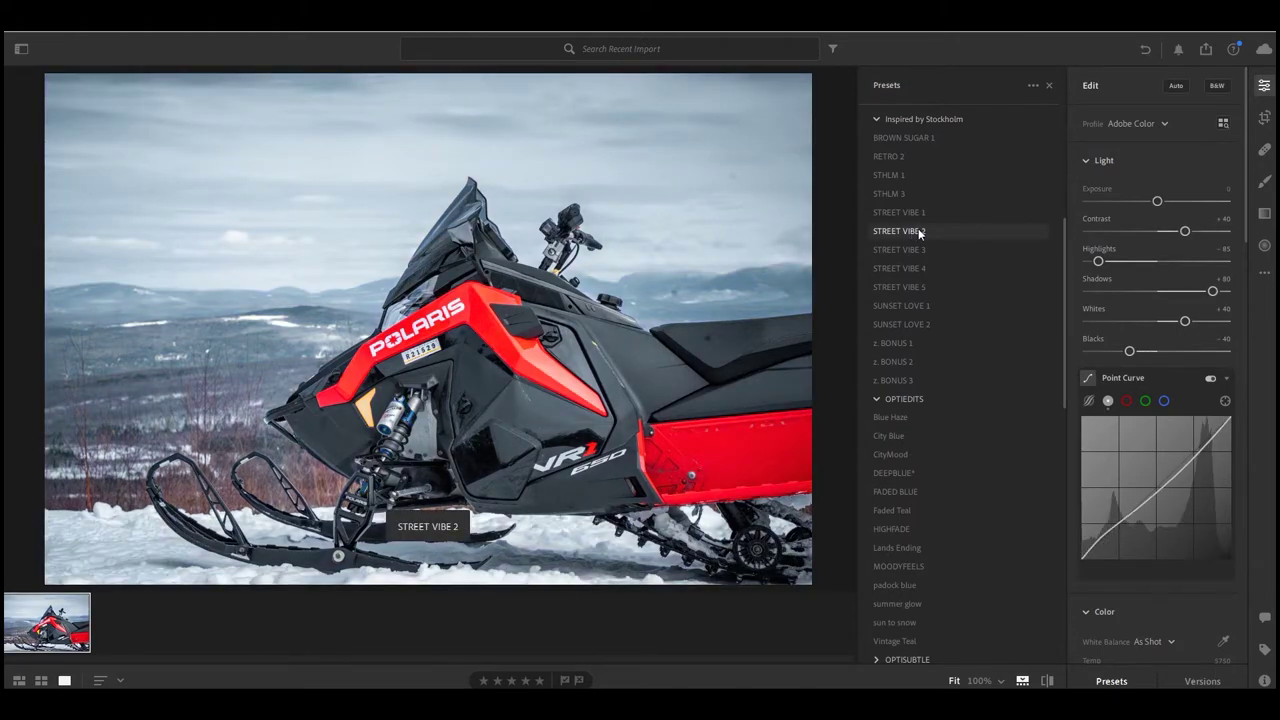
pyautogui.click(918, 230)
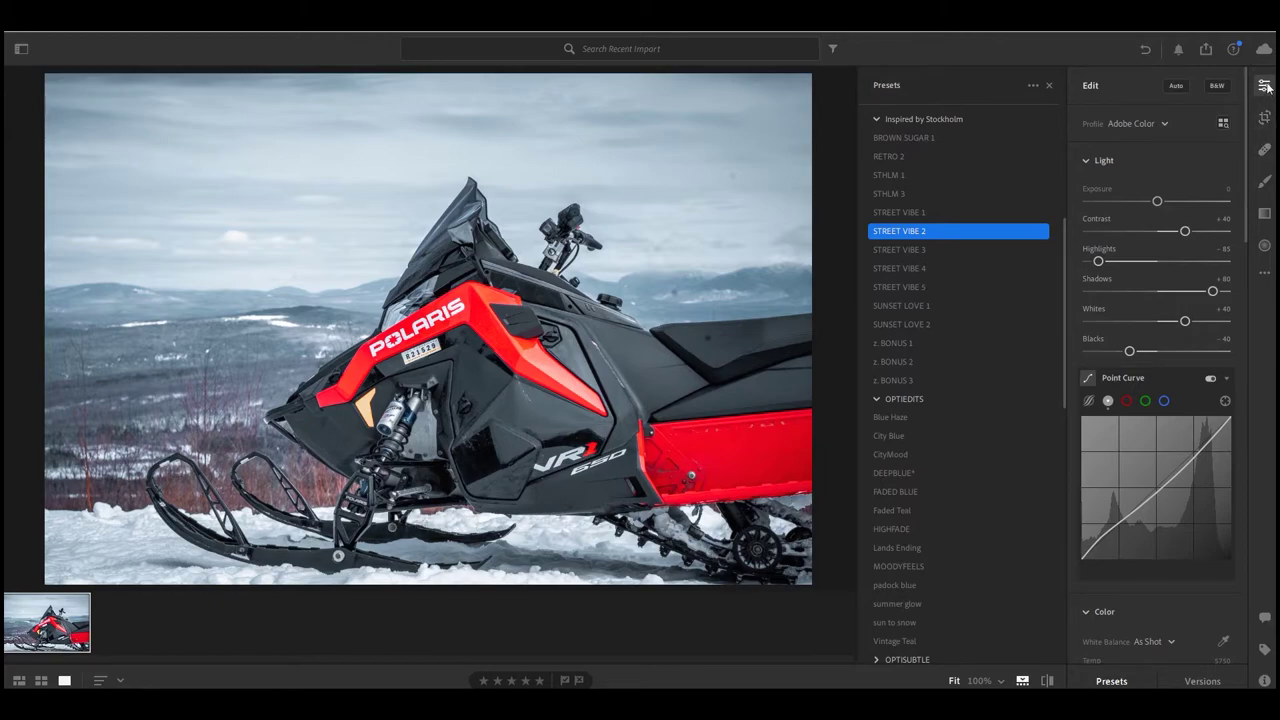
pyautogui.click(1265, 120)
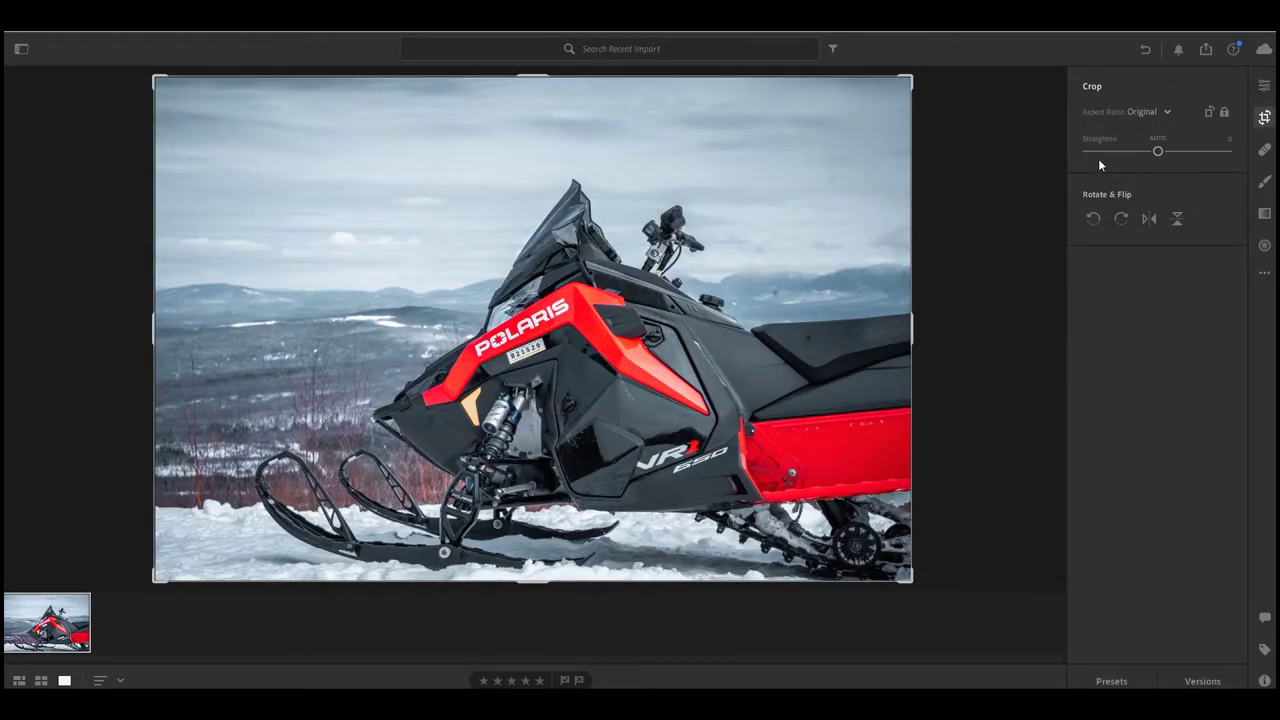
# - Check the crop aspect ratios, then drag a linear gradient down from the top across the sky
pyautogui.click(1143, 111)
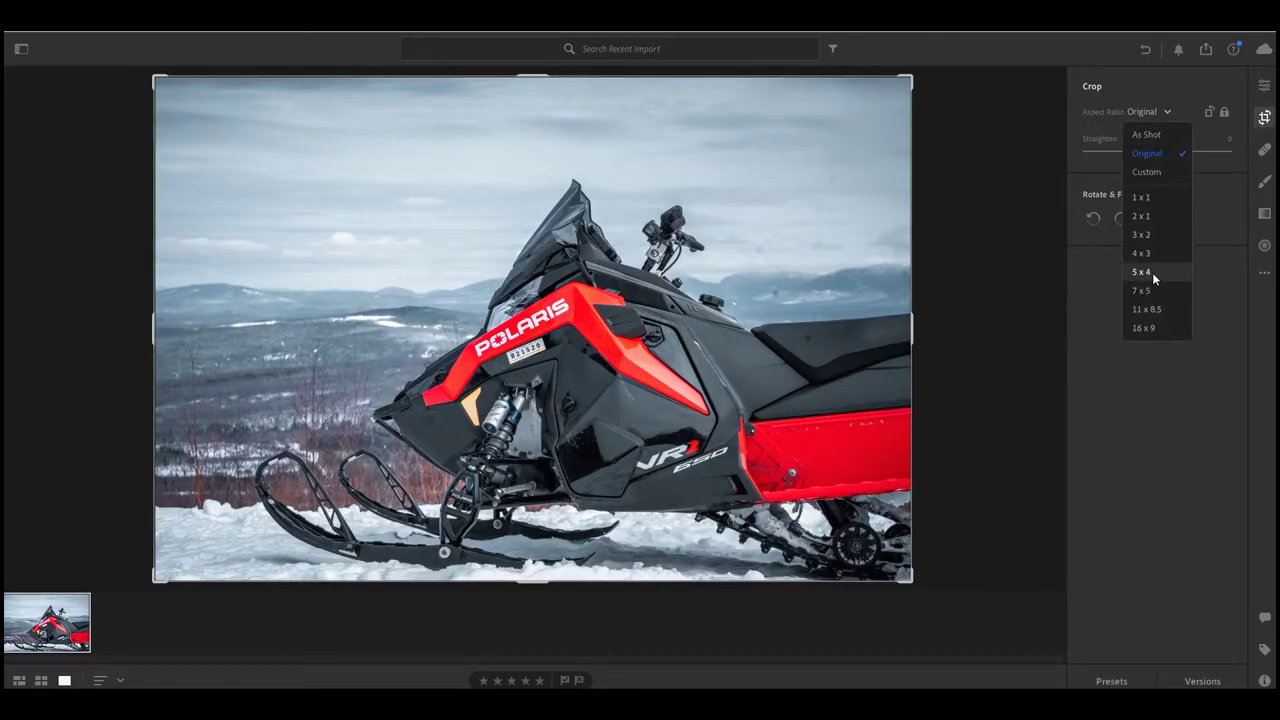
pyautogui.press('l')
pyautogui.moveTo(519, 70); pyautogui.dragTo(762, 267)
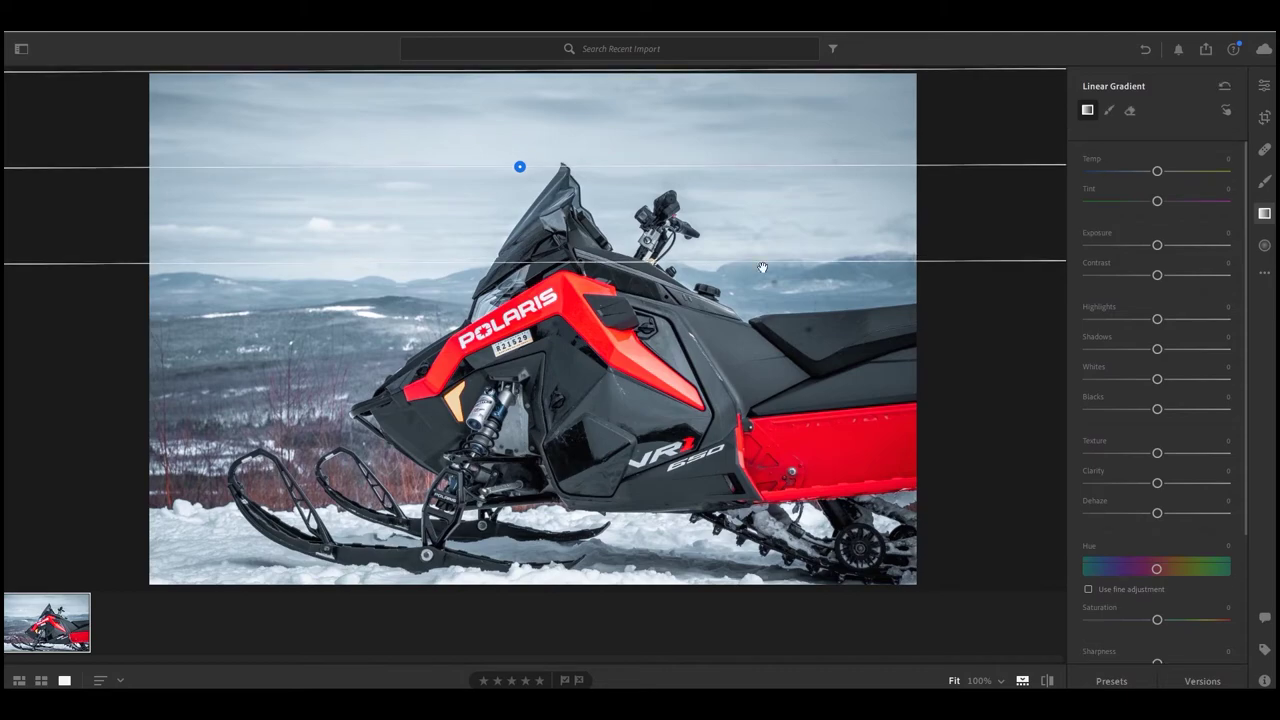
# - Give the sky gradient Saturation +64, Exposure −0.48, Clarity +12 and Dehaze +20, extending its lower edge down
pyautogui.scroll(-2, 1132, 561)
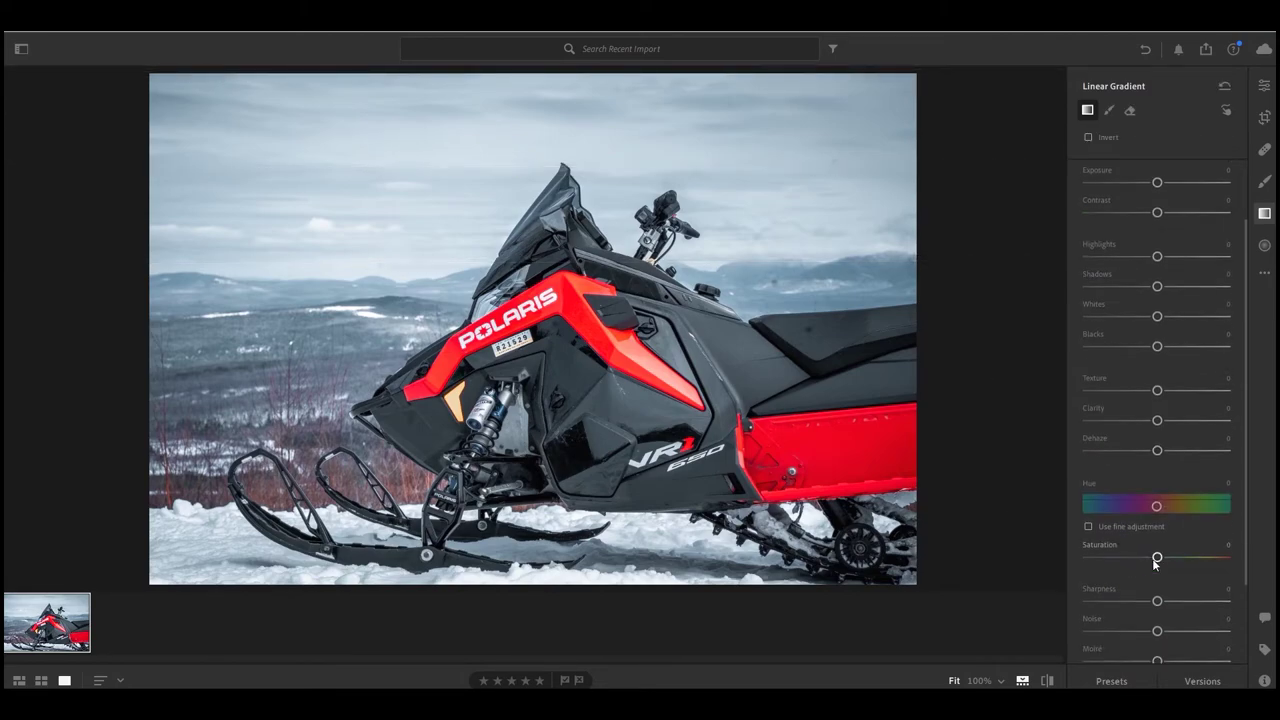
pyautogui.moveTo(1157, 559); pyautogui.dragTo(1204, 564)
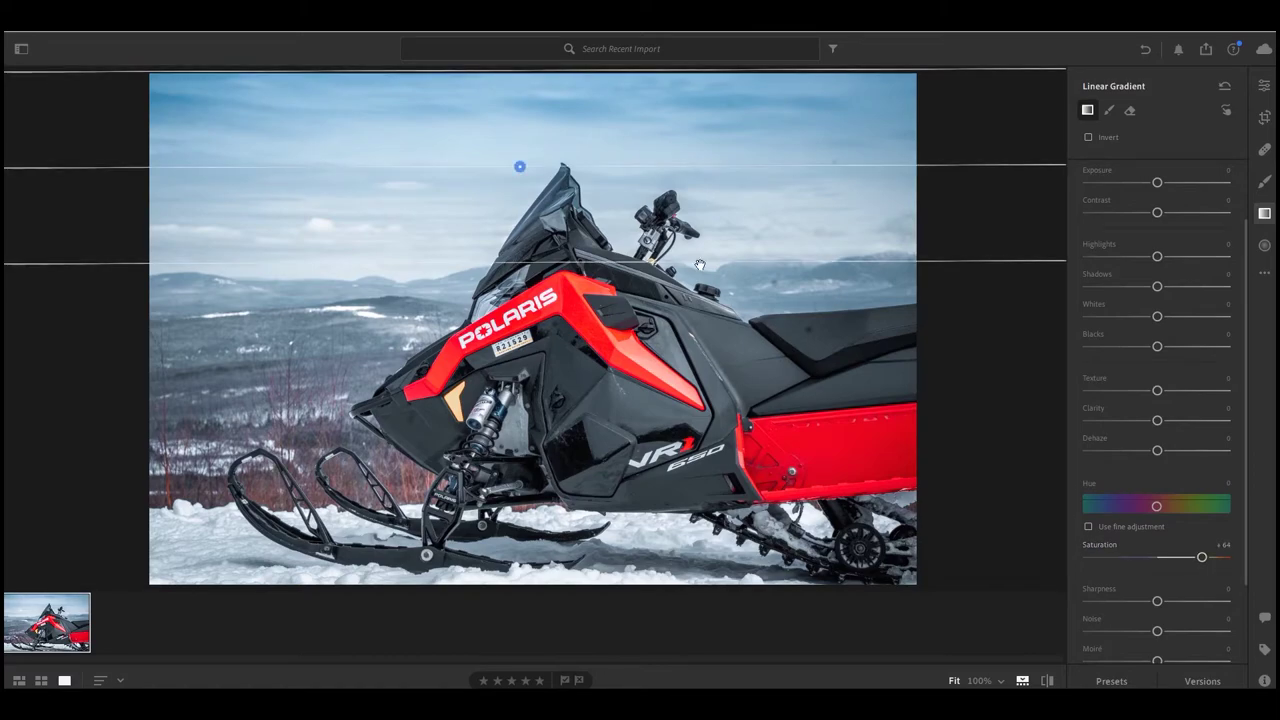
pyautogui.moveTo(694, 263); pyautogui.dragTo(704, 363)
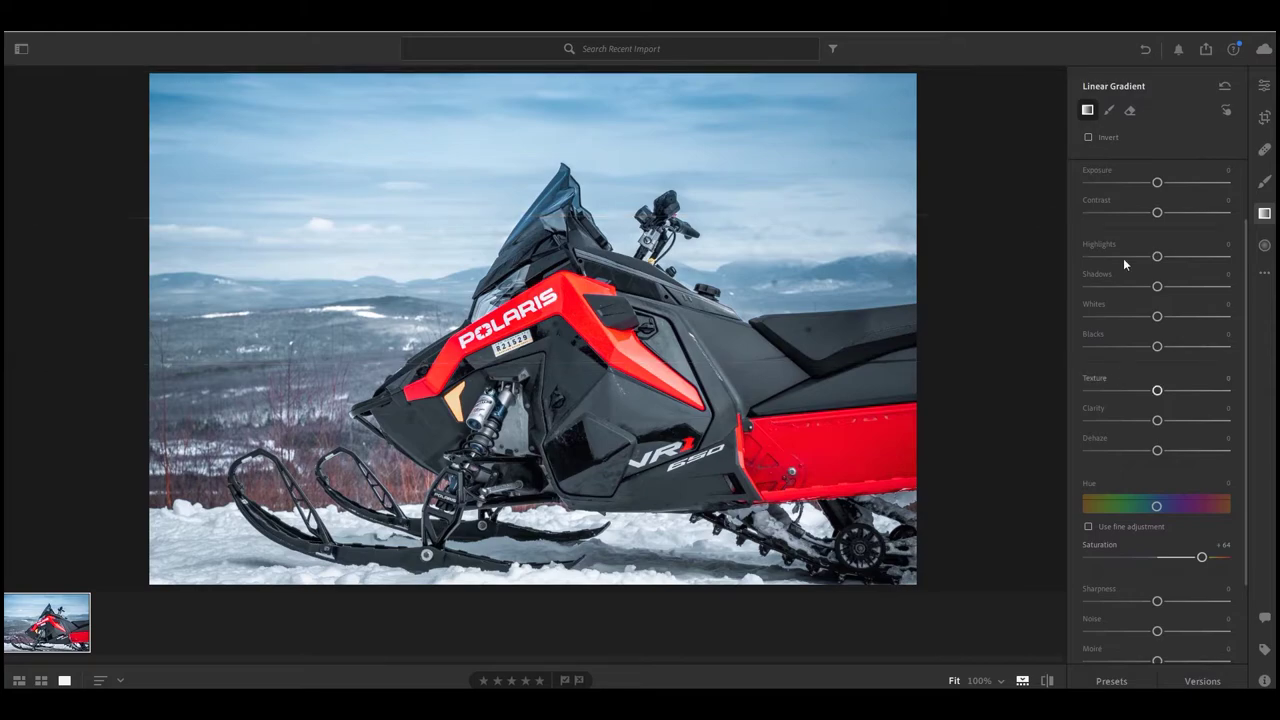
pyautogui.moveTo(1156, 188); pyautogui.dragTo(1148, 190)
pyautogui.moveTo(1157, 420); pyautogui.dragTo(1172, 452)
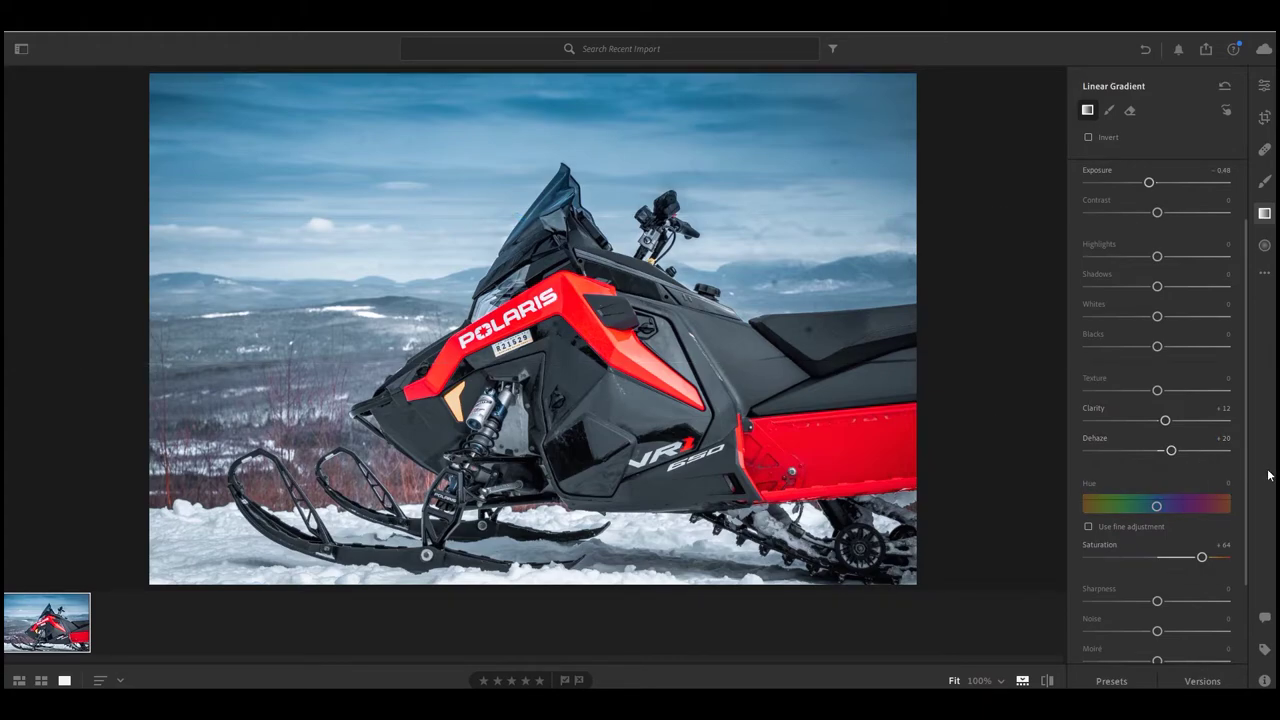
pyautogui.click(1265, 85)
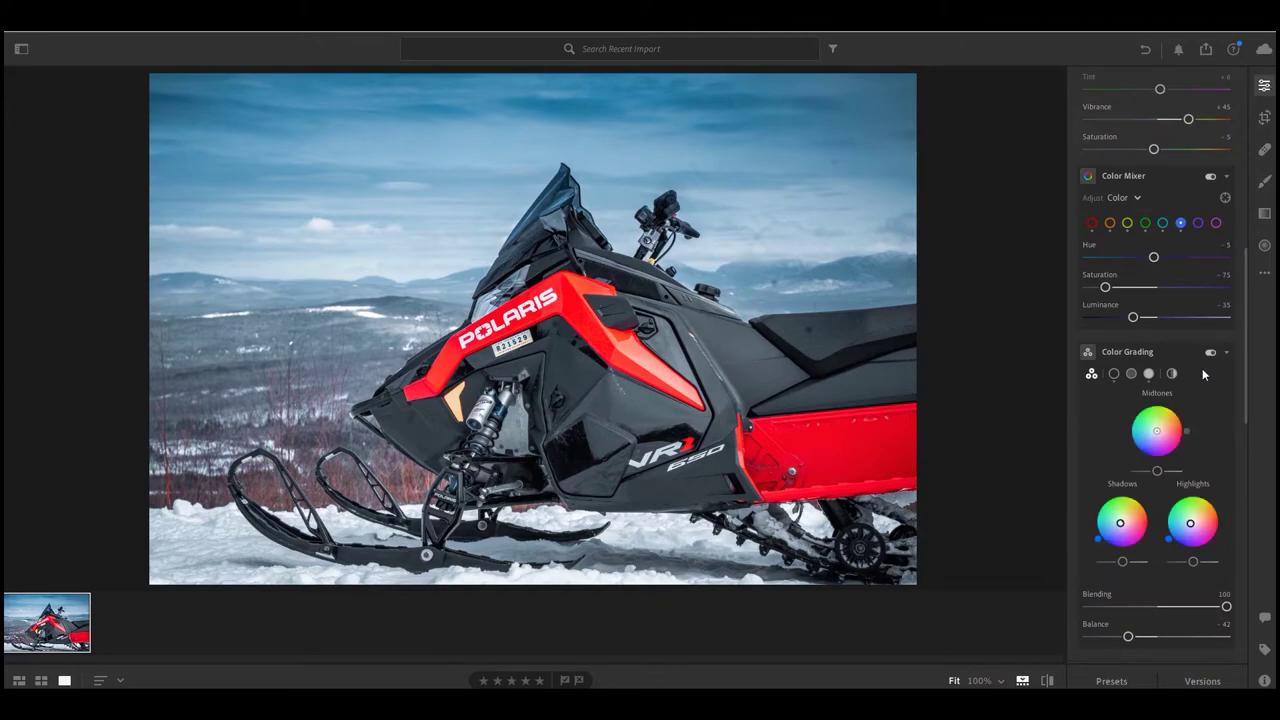
# - Set the reds to Saturation +50 and Luminance -59, then draw a linear gradient across the photo's left side
pyautogui.click(1092, 223)
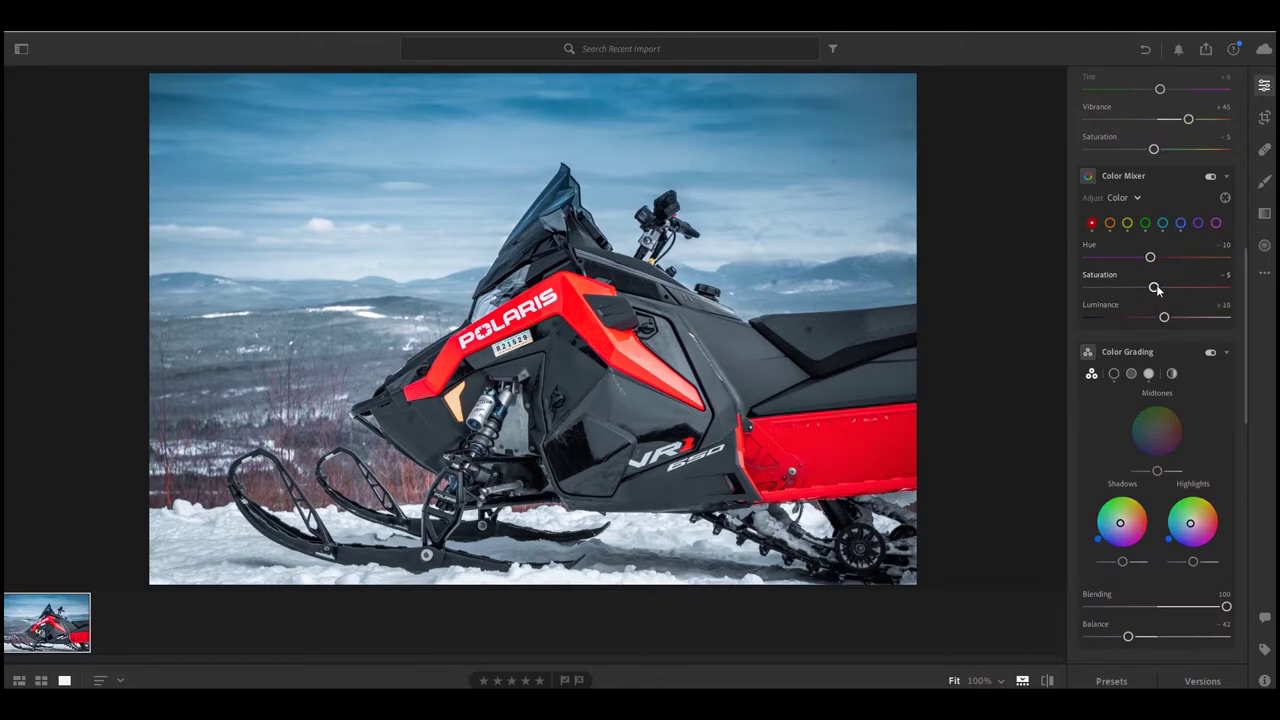
pyautogui.moveTo(1160, 290); pyautogui.dragTo(1116, 319)
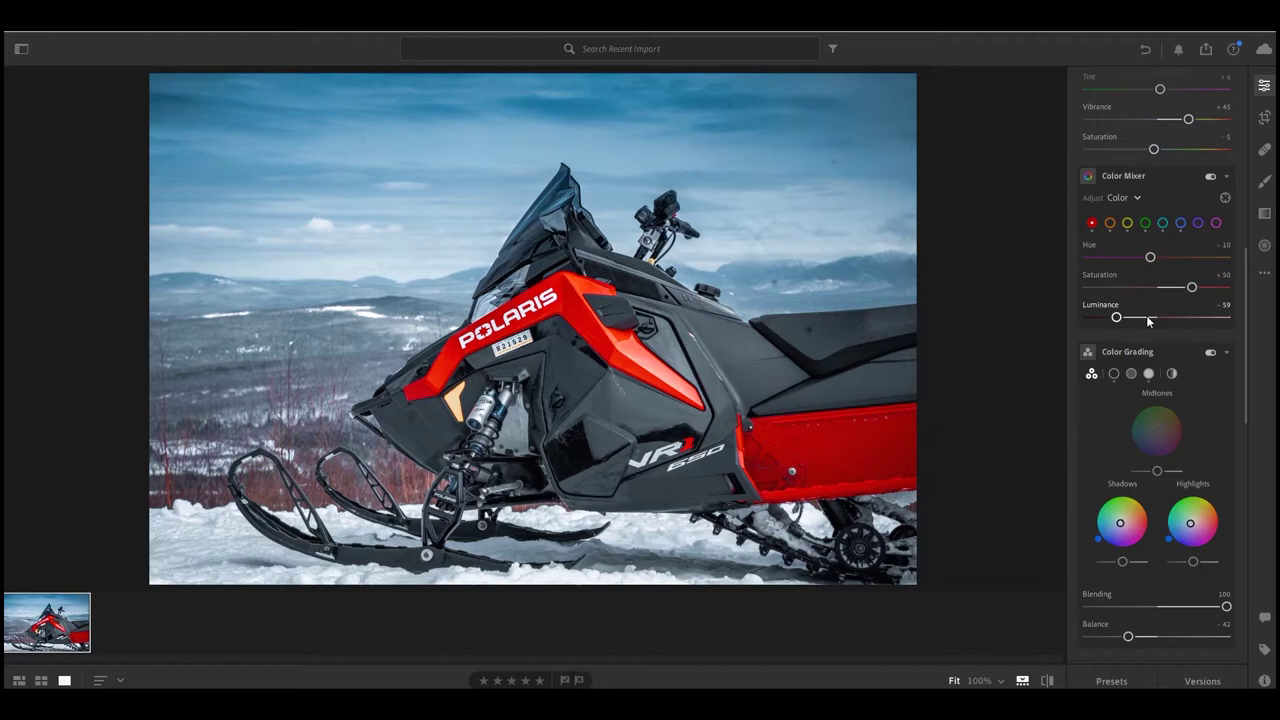
pyautogui.press('l')
pyautogui.moveTo(127, 330); pyautogui.dragTo(351, 333)
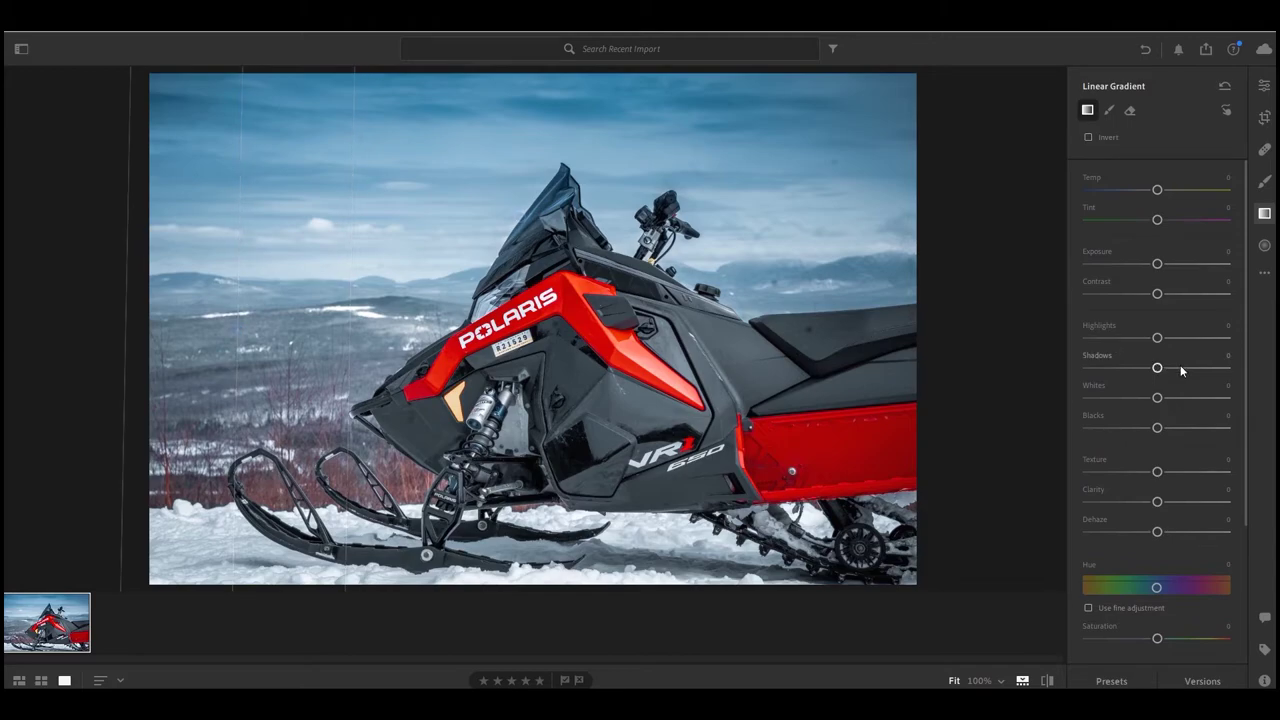
# - Darken the left-side gradient to -0.80 exposure and shift it further right across the photo
pyautogui.click(1143, 263)
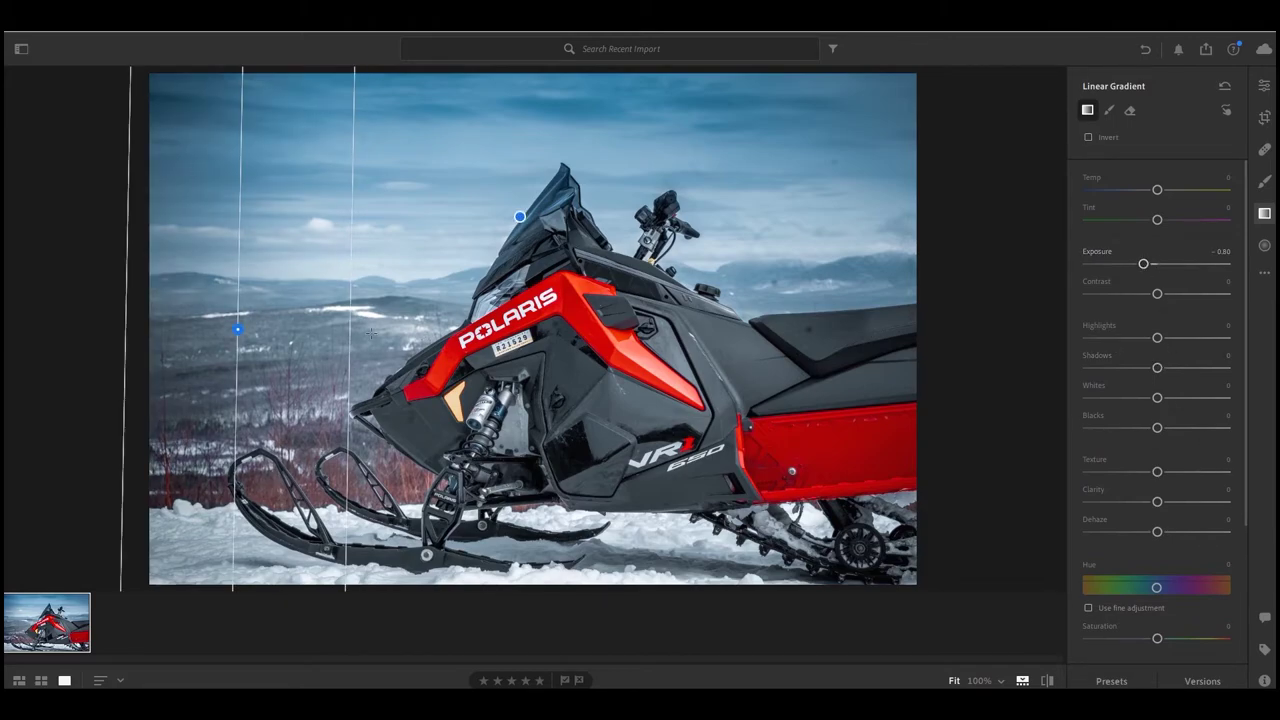
pyautogui.moveTo(350, 333); pyautogui.dragTo(443, 333)
pyautogui.press('b')
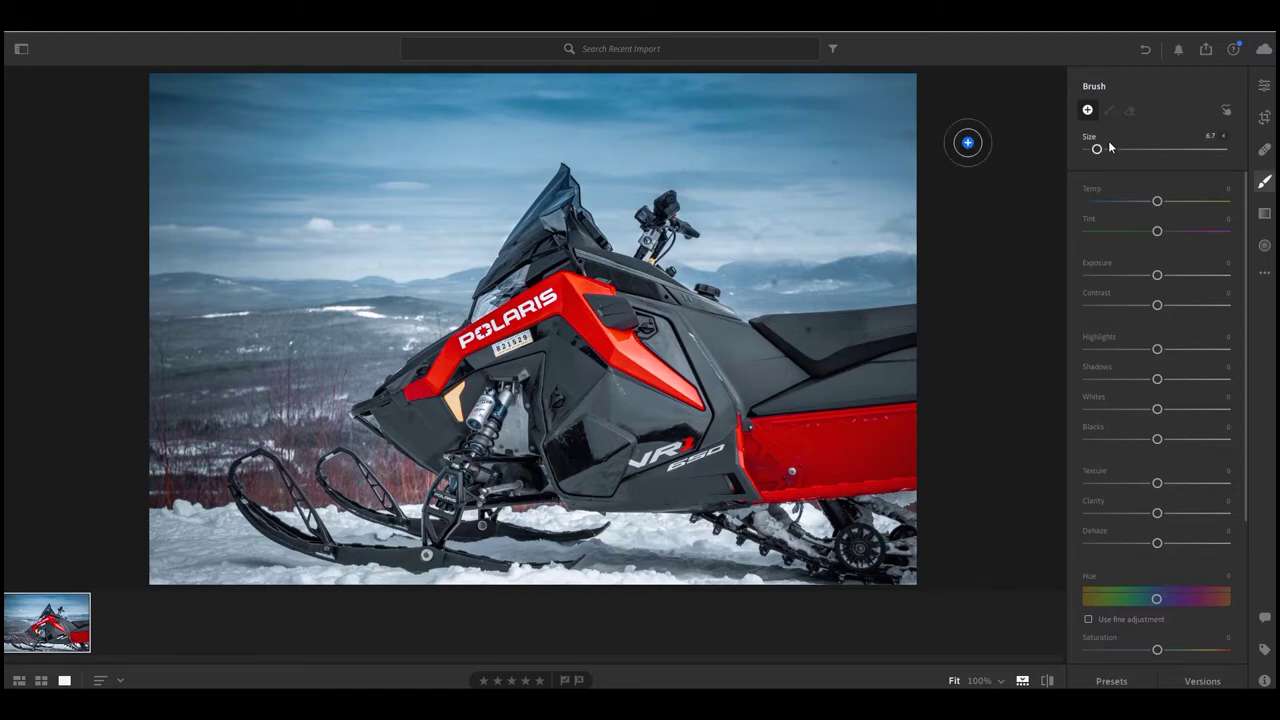
# - Set the brush size to 5.2 and paint a slightly warmed mask over the red hood
pyautogui.moveTo(1097, 150); pyautogui.dragTo(1094, 150)
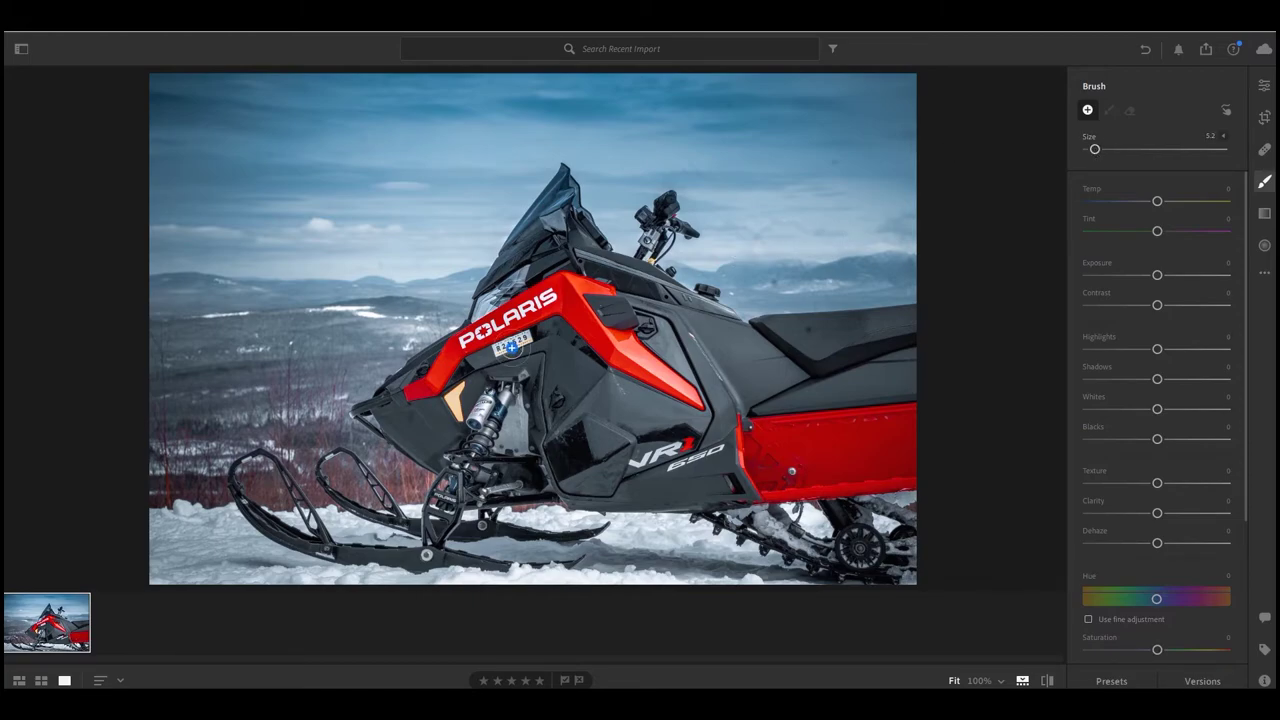
pyautogui.moveTo(416, 390)
pyautogui.mouseDown()
pyautogui.moveTo(462, 340)
pyautogui.moveTo(578, 288)
pyautogui.moveTo(604, 290)
pyautogui.moveTo(566, 301)
pyautogui.moveTo(603, 339)
pyautogui.moveTo(671, 366)
pyautogui.moveTo(688, 392)
pyautogui.moveTo(617, 358)
pyautogui.moveTo(690, 385)
pyautogui.mouseUp()
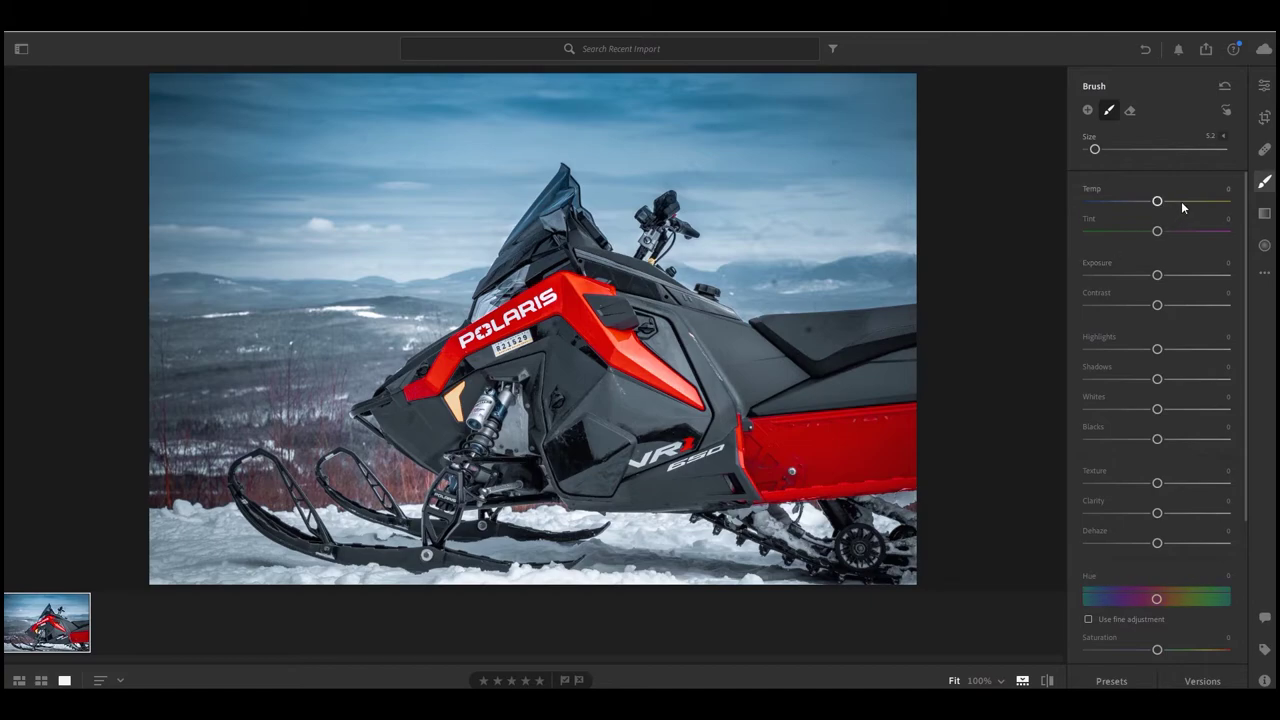
pyautogui.moveTo(1161, 201); pyautogui.dragTo(1163, 203)
pyautogui.click(416, 391)
# - Paint a new brush mask over the red front panel and darken it to about -2.64 exposure
pyautogui.click(1264, 181)
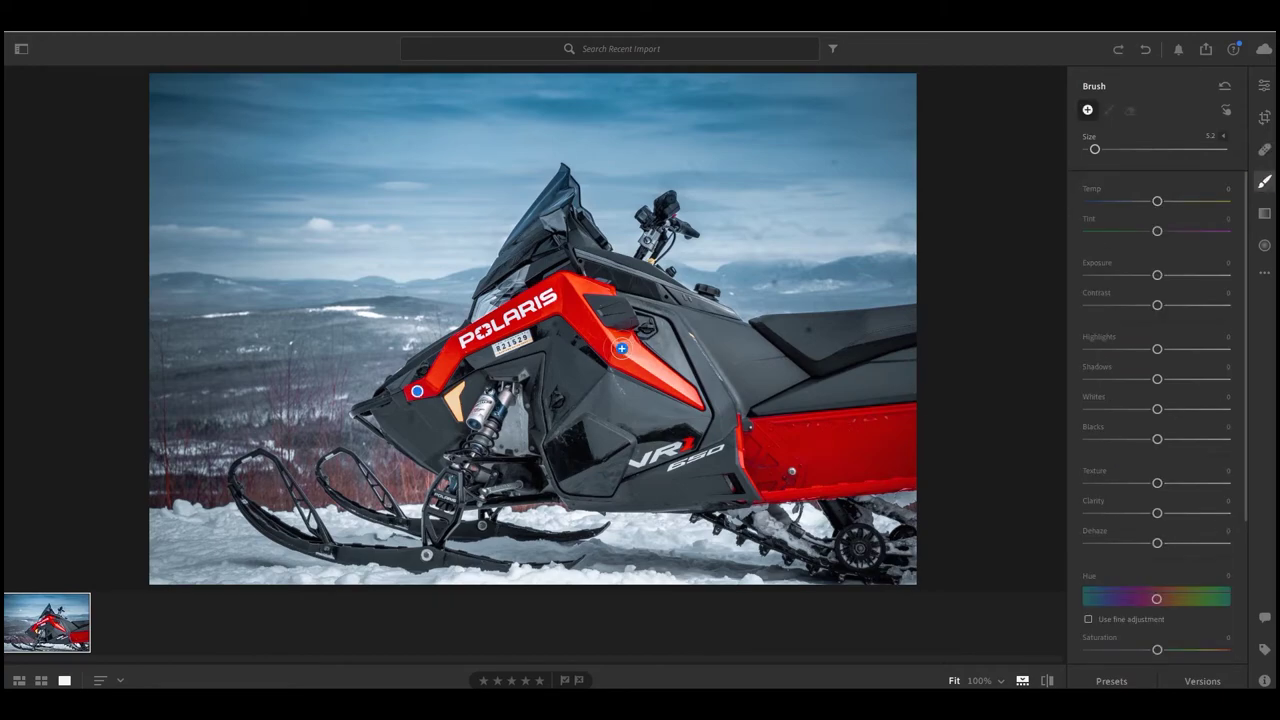
pyautogui.moveTo(621, 348); pyautogui.dragTo(705, 405)
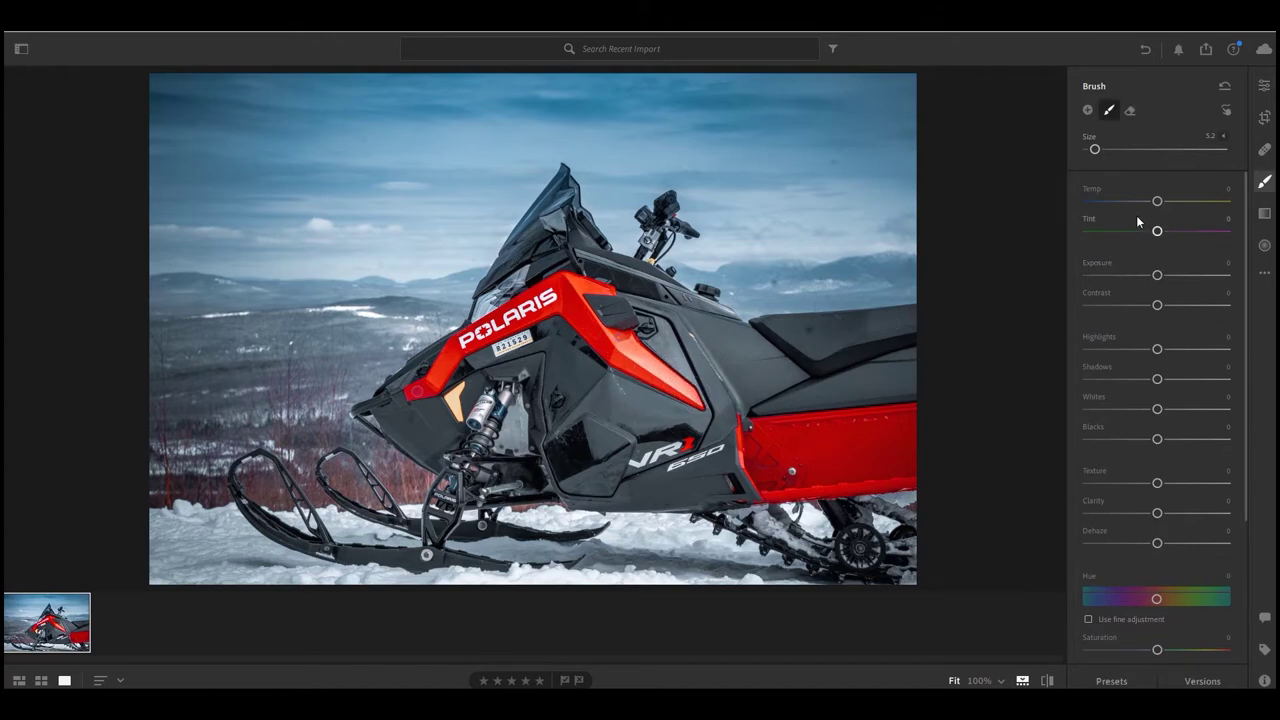
pyautogui.moveTo(1157, 277); pyautogui.dragTo(1153, 277)
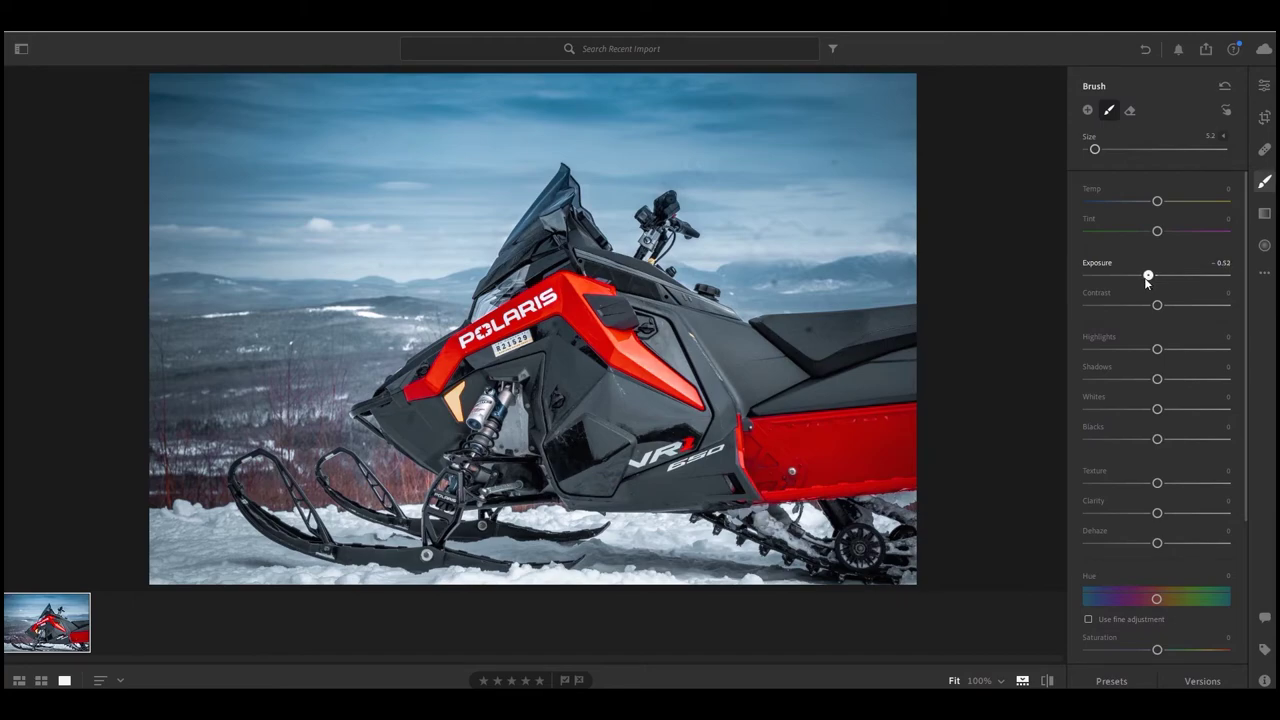
pyautogui.moveTo(1145, 277); pyautogui.dragTo(1115, 277)
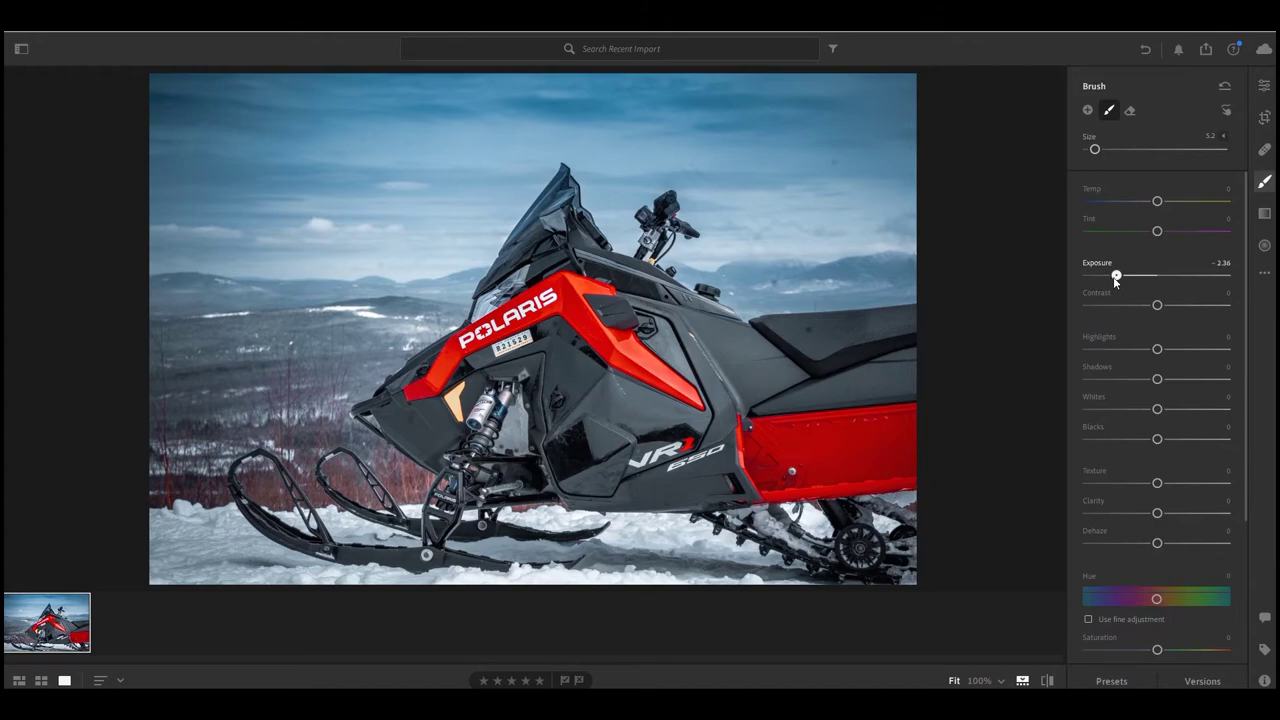
pyautogui.moveTo(1116, 280); pyautogui.dragTo(1109, 281)
pyautogui.click(1263, 86)
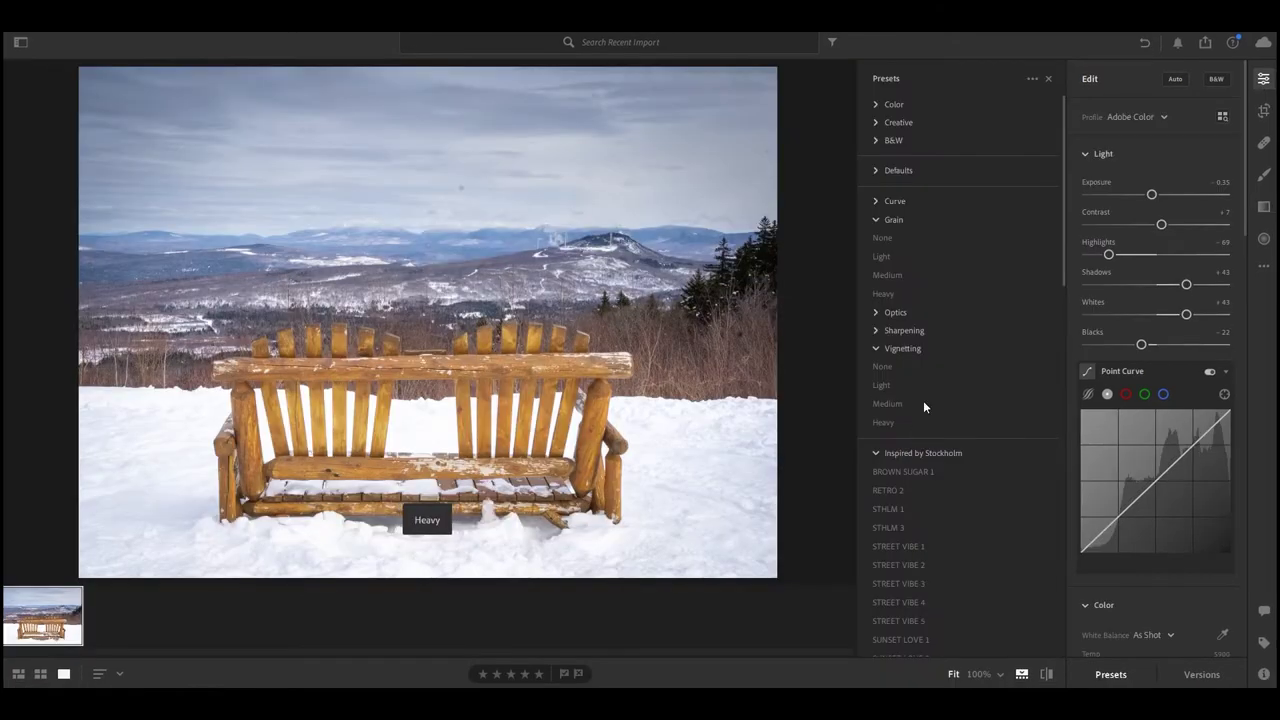
pyautogui.scroll(-10, 923, 400)
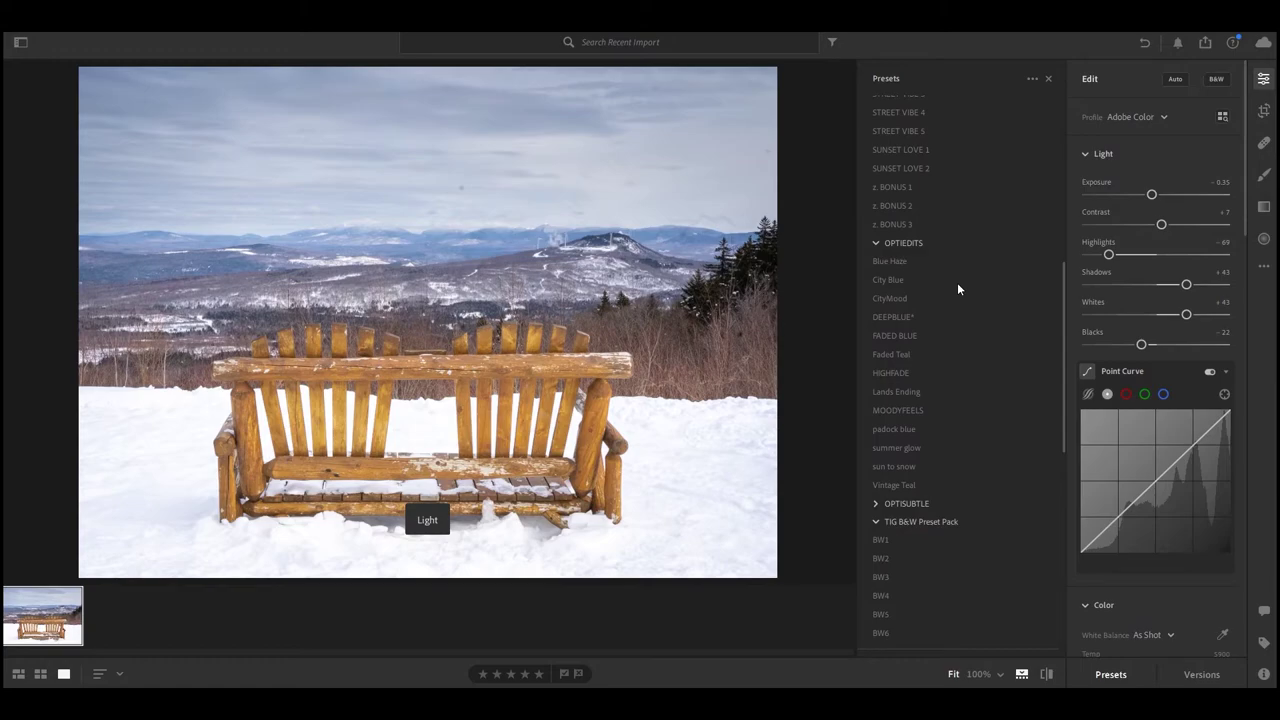
# - Try the BROWN SUGAR 1 preset on the bench photo, then settle on STREET VIBE 2
pyautogui.scroll(4, 1010, 310)
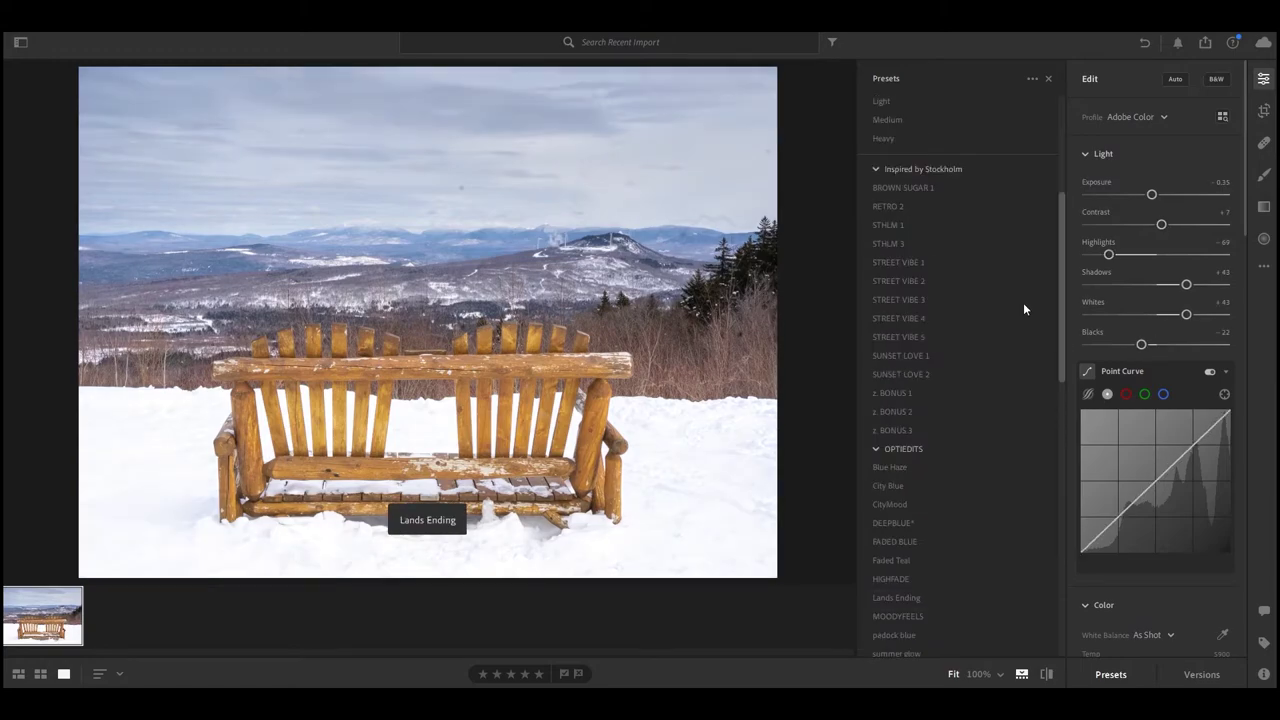
pyautogui.click(911, 185)
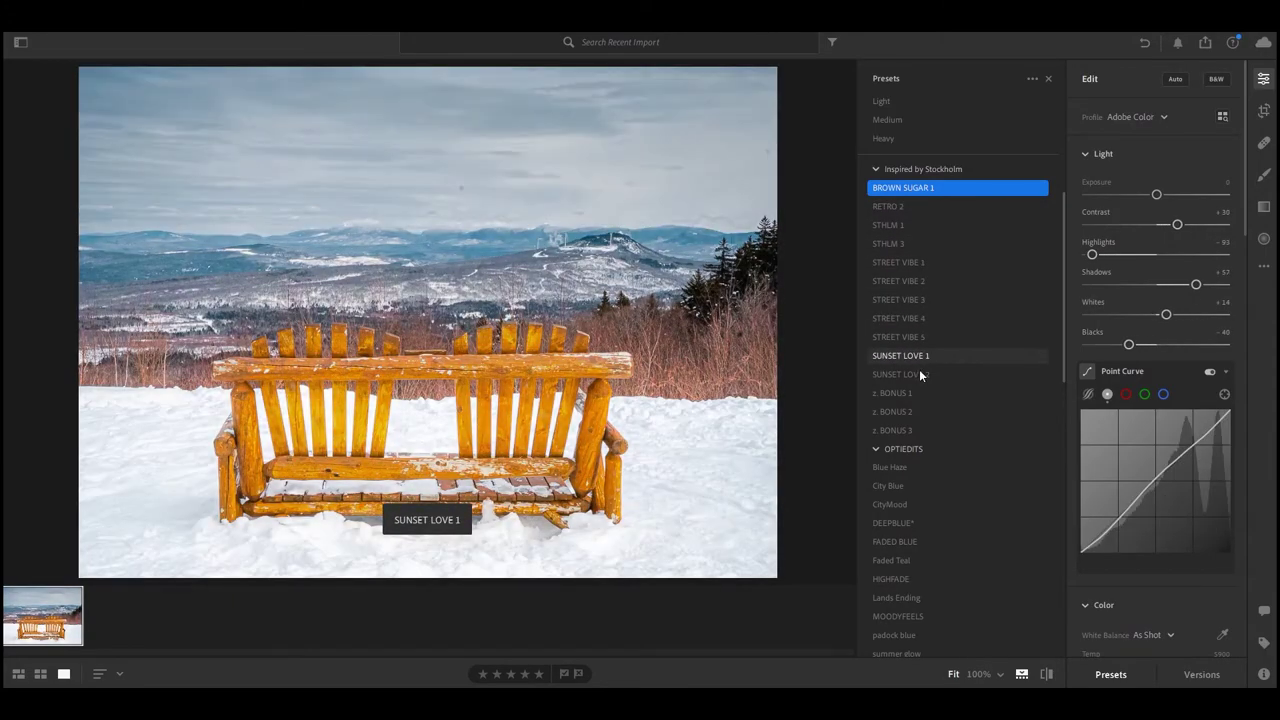
pyautogui.scroll(-5, 900, 500)
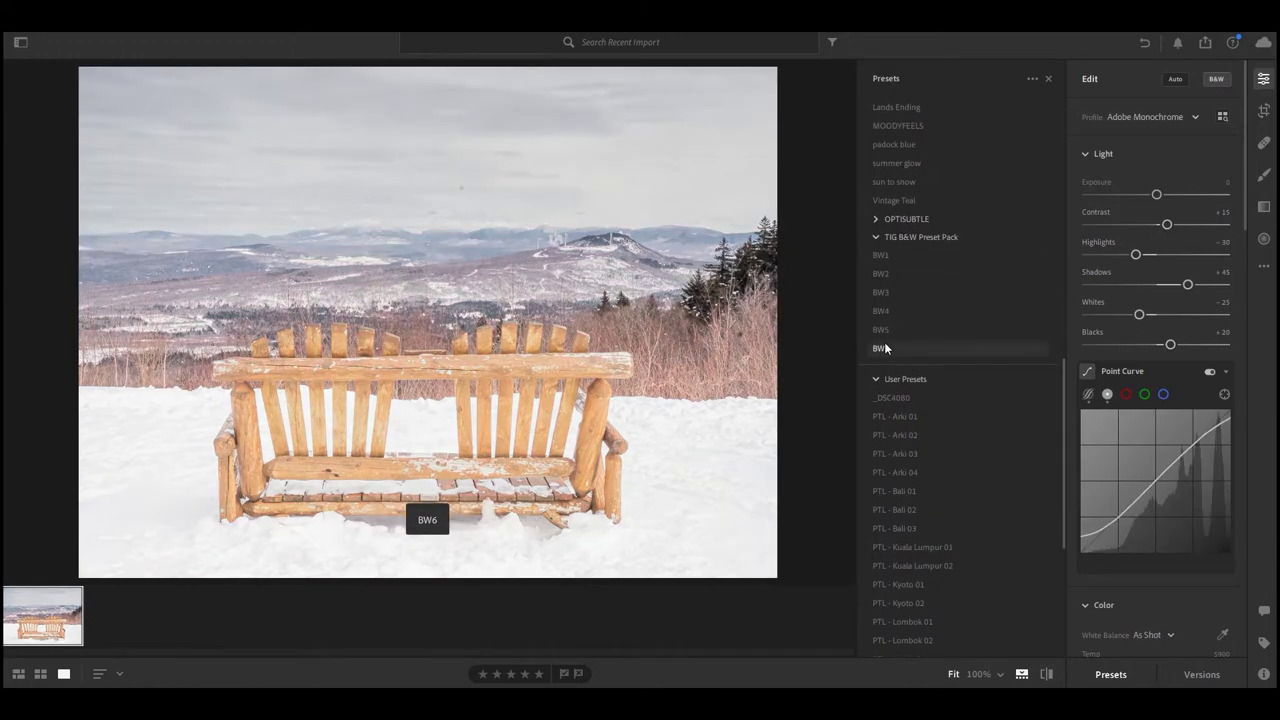
pyautogui.scroll(5, 900, 250)
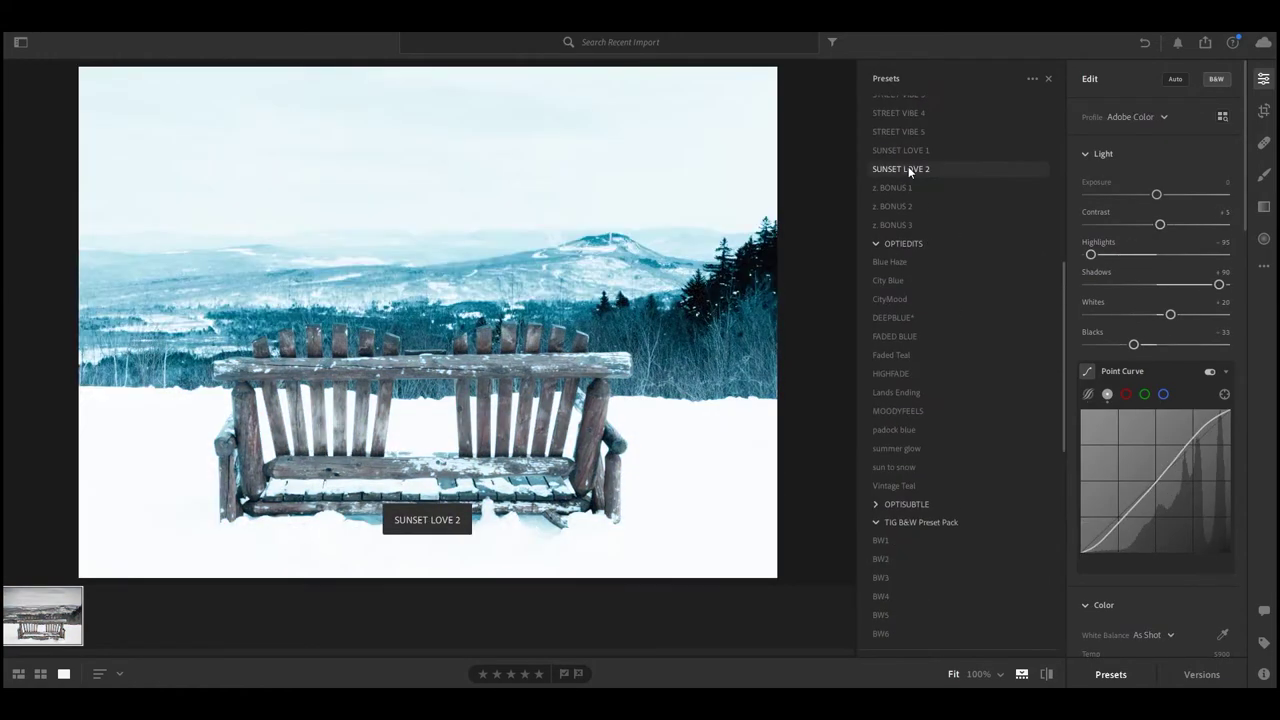
pyautogui.click(905, 232)
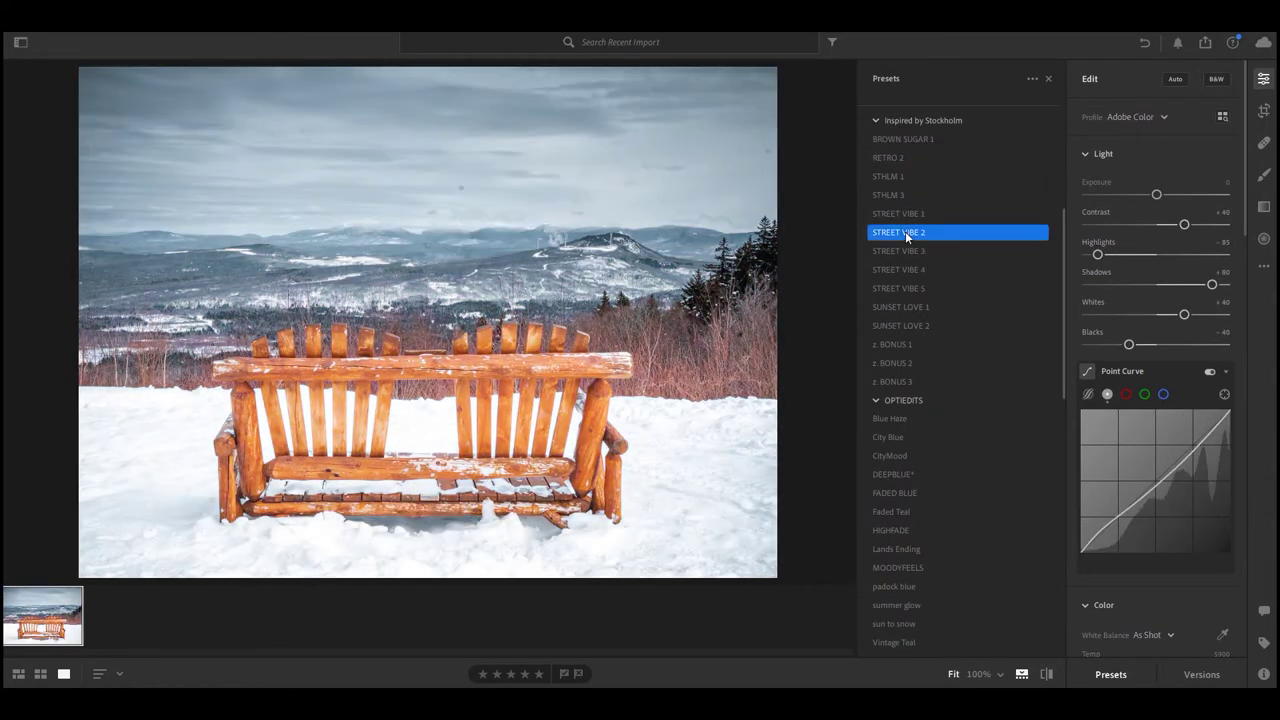
# - Add a sky gradient with Saturation +76, Clarity +38, Dehaze +34, Contrast +22, Blacks +8 and Temp -24
pyautogui.press('c')
pyautogui.press('e')
pyautogui.press('c')
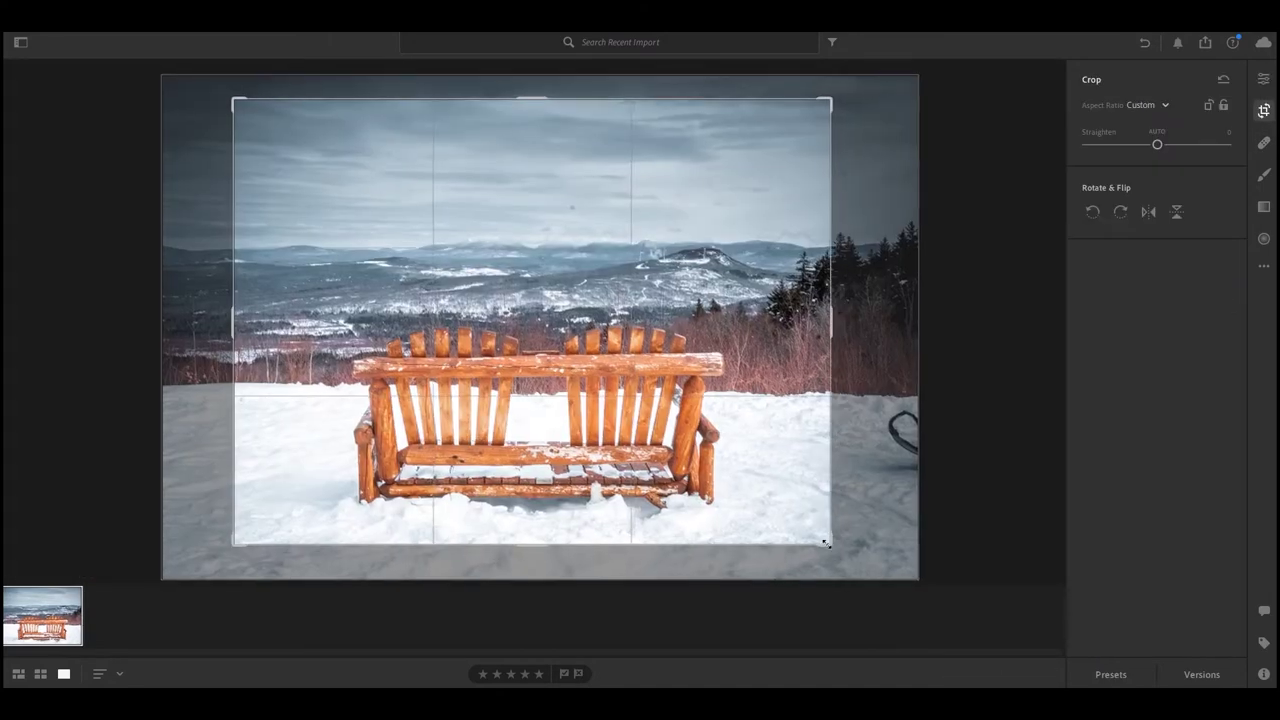
pyautogui.press('e')
pyautogui.press('l')
pyautogui.moveTo(530, 170); pyautogui.dragTo(530, 330)
pyautogui.moveTo(1156, 631); pyautogui.dragTo(1209, 631)
pyautogui.moveTo(1156, 495); pyautogui.dragTo(1182, 495)
pyautogui.moveTo(1156, 525); pyautogui.dragTo(1180, 526)
pyautogui.moveTo(1157, 287); pyautogui.dragTo(1172, 287)
pyautogui.moveTo(1156, 421); pyautogui.dragTo(1162, 421)
pyautogui.moveTo(1156, 183); pyautogui.dragTo(1140, 183)
# - Add a foreground gradient over the snow with Exposure -0.64 and Temp about -15
pyautogui.click(1264, 206)
pyautogui.moveTo(530, 578); pyautogui.dragTo(530, 455)
pyautogui.moveTo(1156, 257); pyautogui.dragTo(1146, 259)
pyautogui.moveTo(1156, 183); pyautogui.dragTo(1146, 184)
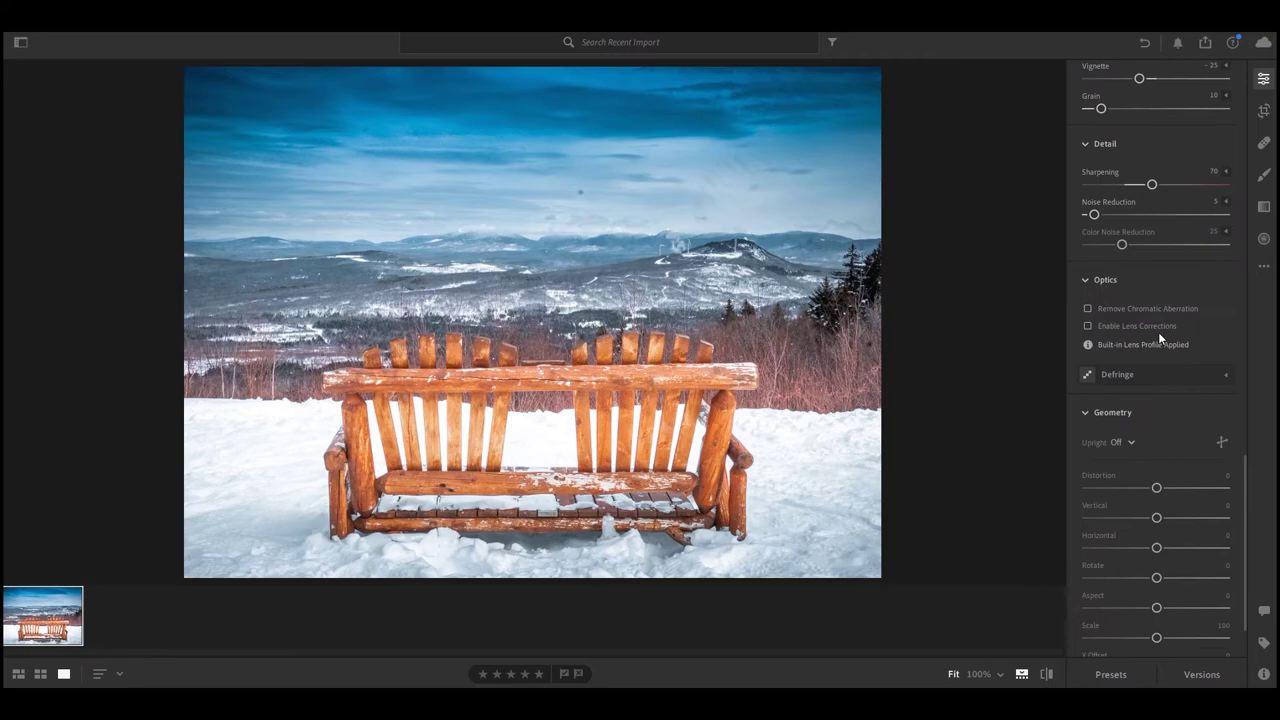
# - In Color Mixer raise orange saturation to +10 and adjust blue saturation to deepen the sky
pyautogui.scroll(10, 1160, 300)
pyautogui.scroll(-8, 1160, 300)
pyautogui.moveTo(1156, 215); pyautogui.dragTo(1163, 217)
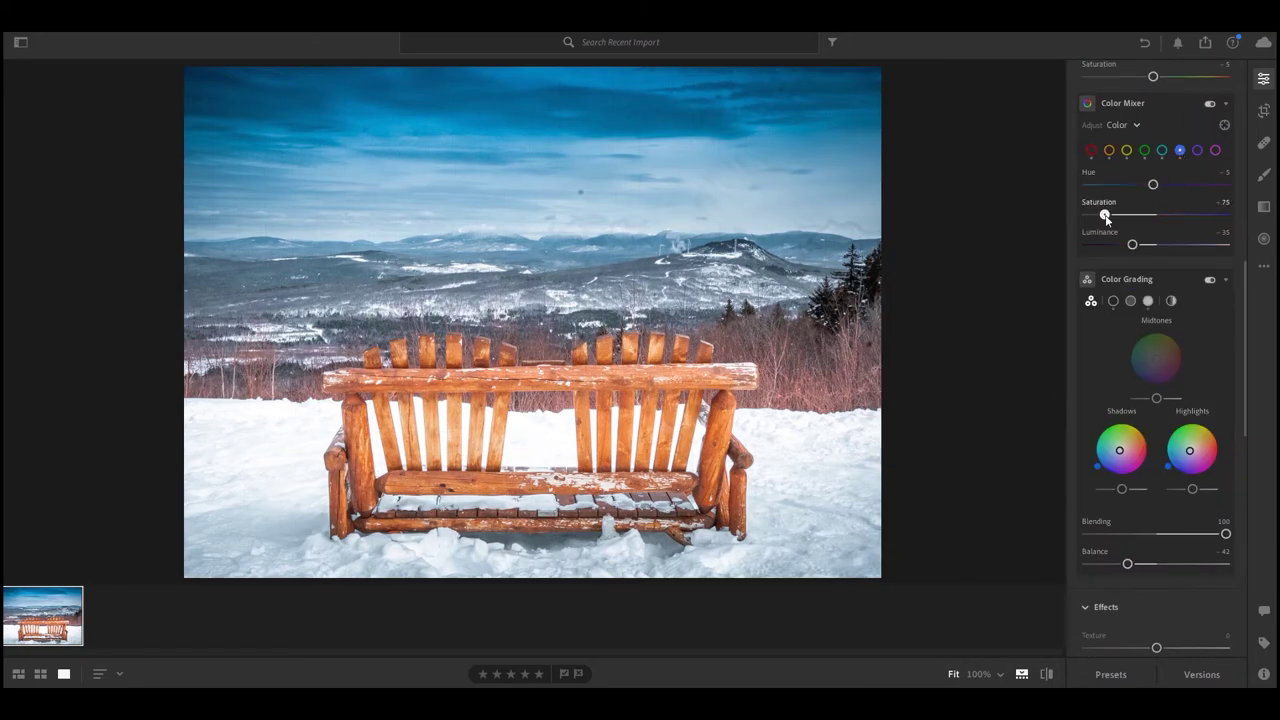
pyautogui.moveTo(1103, 214); pyautogui.dragTo(1123, 215)
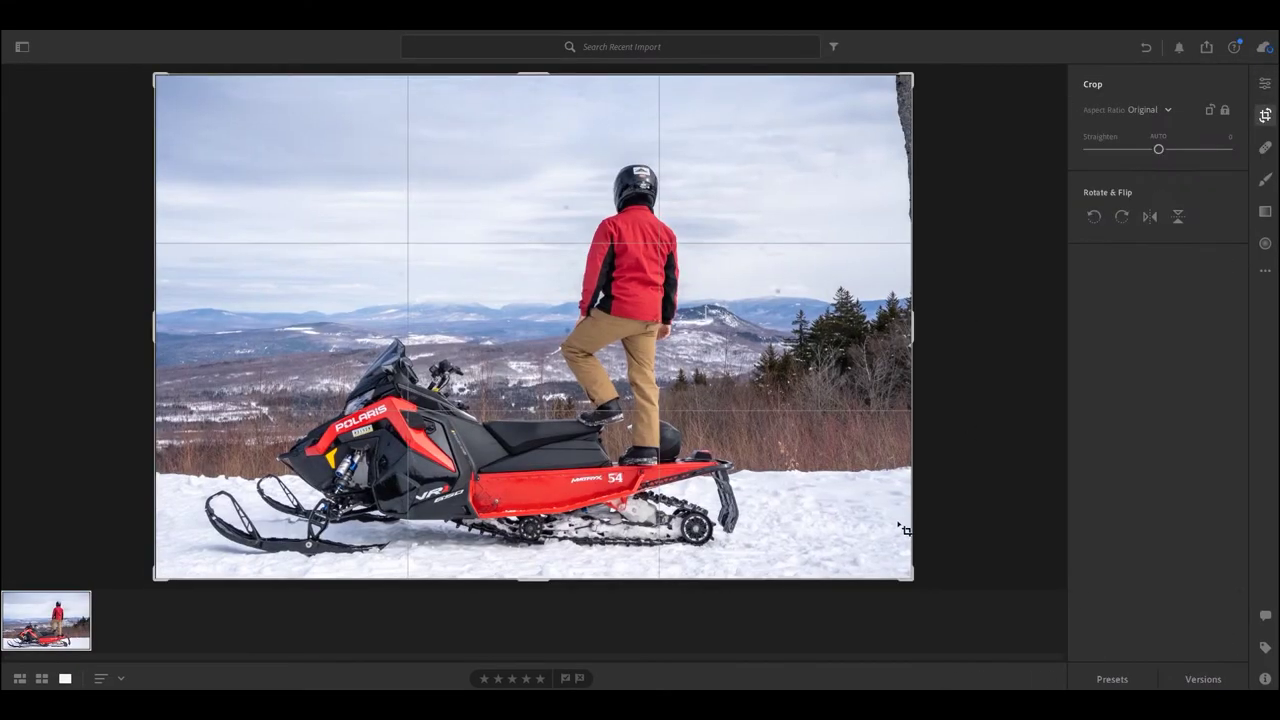
# - Tighten the crop around the rider and snowmobile and apply the STREET VIBE 2 preset
pyautogui.moveTo(837, 541); pyautogui.dragTo(728, 492)
pyautogui.press('Return')
pyautogui.click(1110, 679)
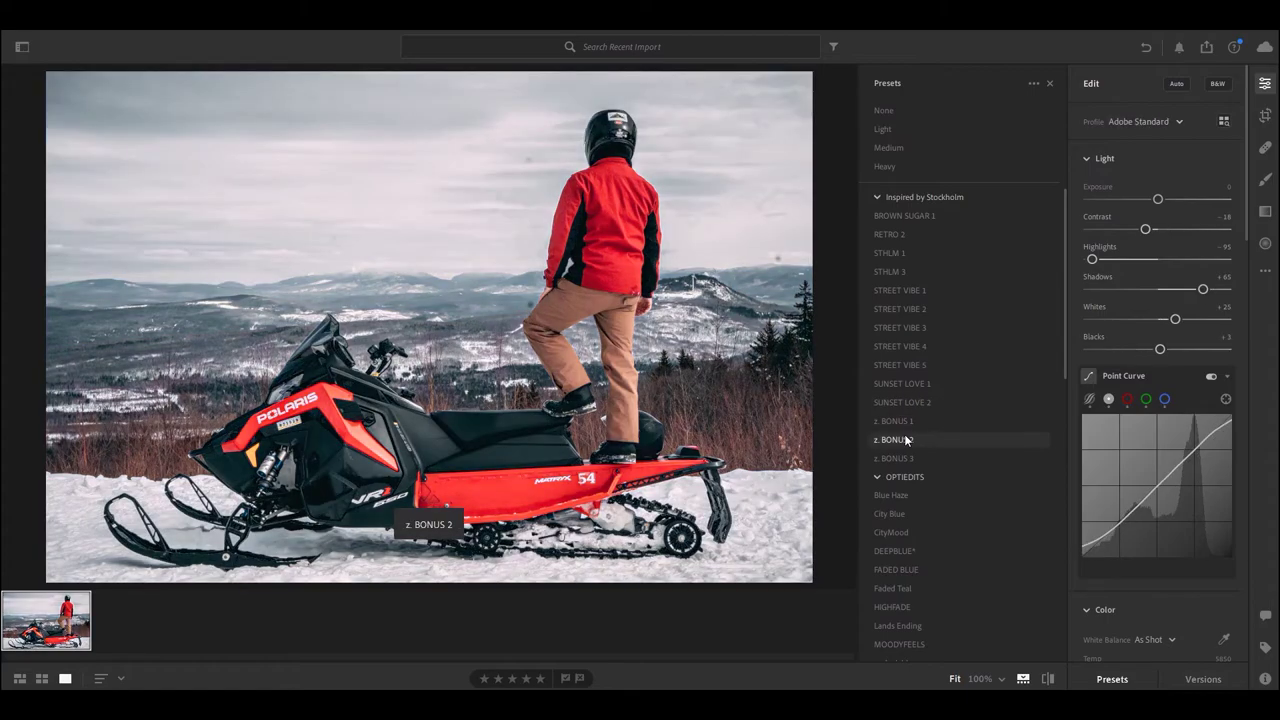
pyautogui.scroll(-5, 897, 505)
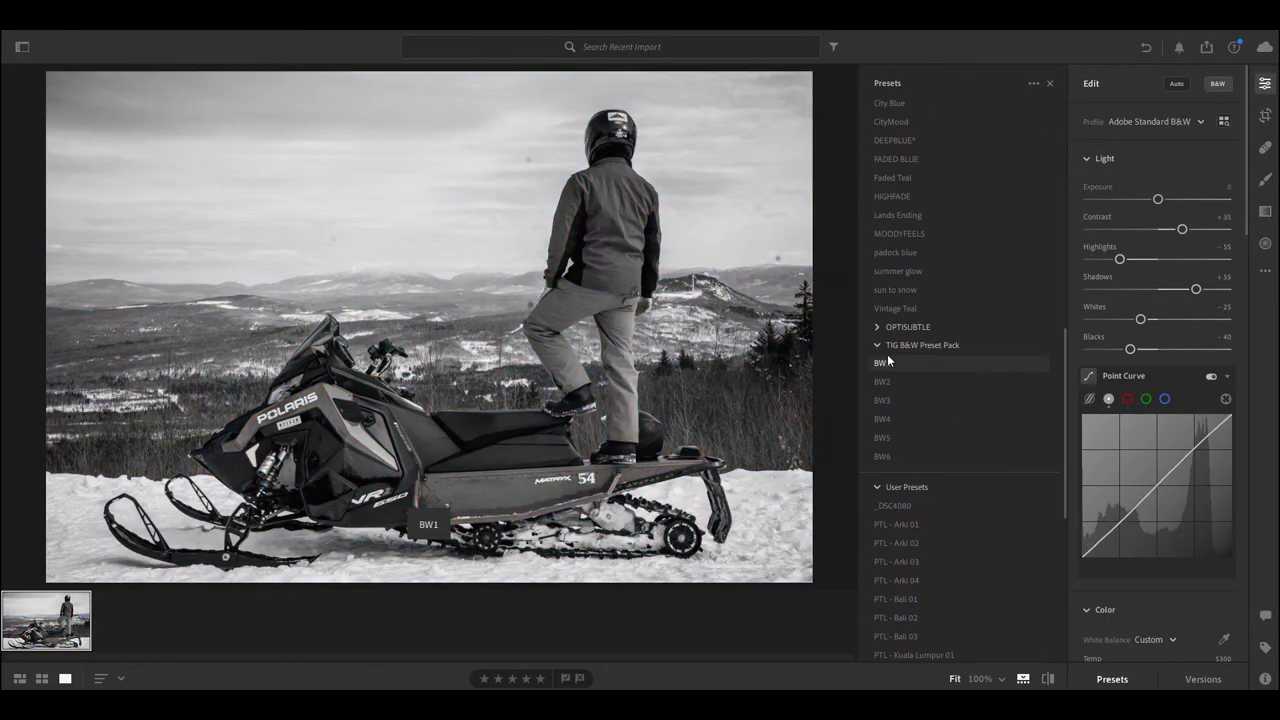
pyautogui.scroll(5, 930, 450)
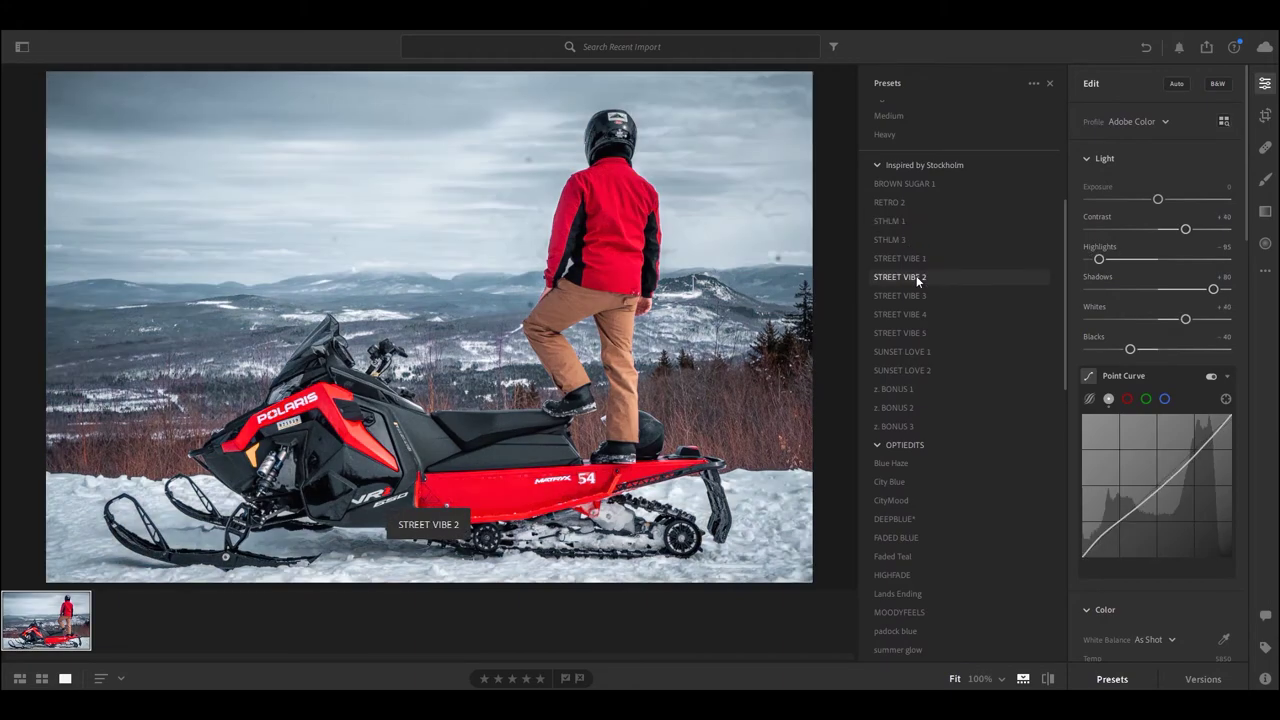
pyautogui.click(917, 279)
pyautogui.click(1265, 85)
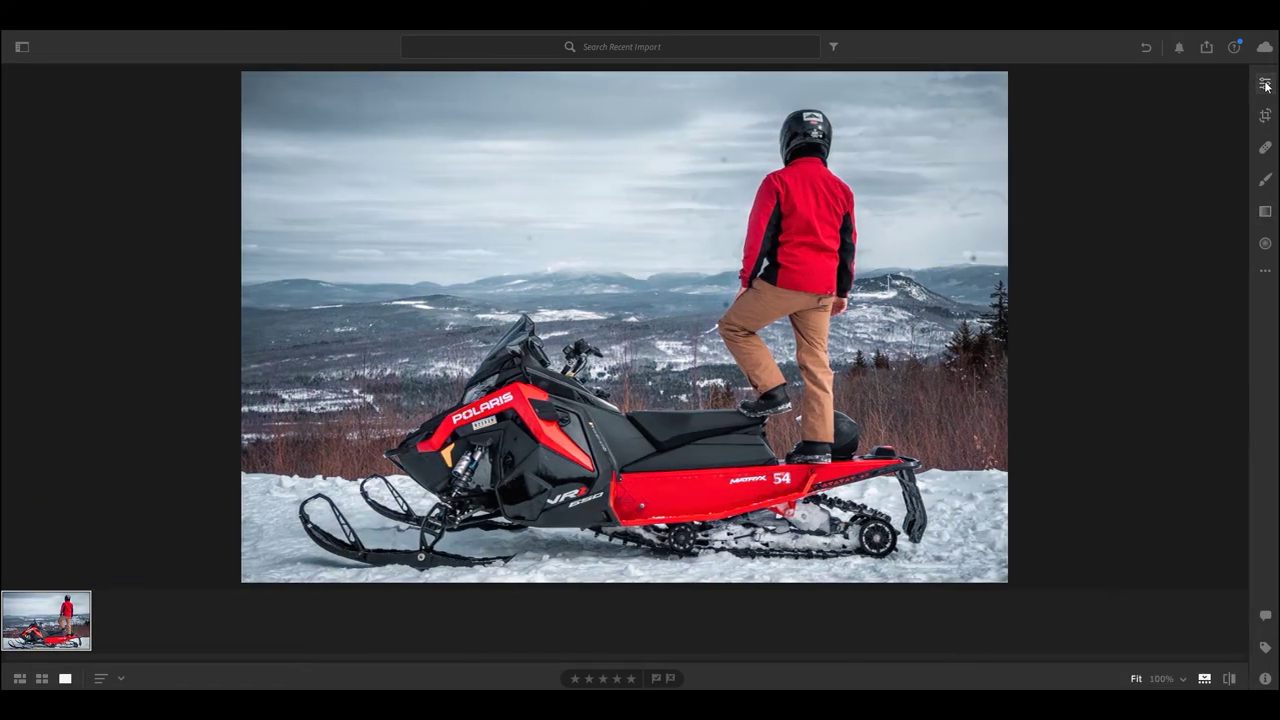
# - Lower the blue range in Color Mixer to Saturation -32 and Luminance -36
pyautogui.click(1265, 85)
pyautogui.scroll(-5, 1160, 380)
pyautogui.click(1181, 428)
pyautogui.moveTo(1156, 492); pyautogui.dragTo(1132, 522)
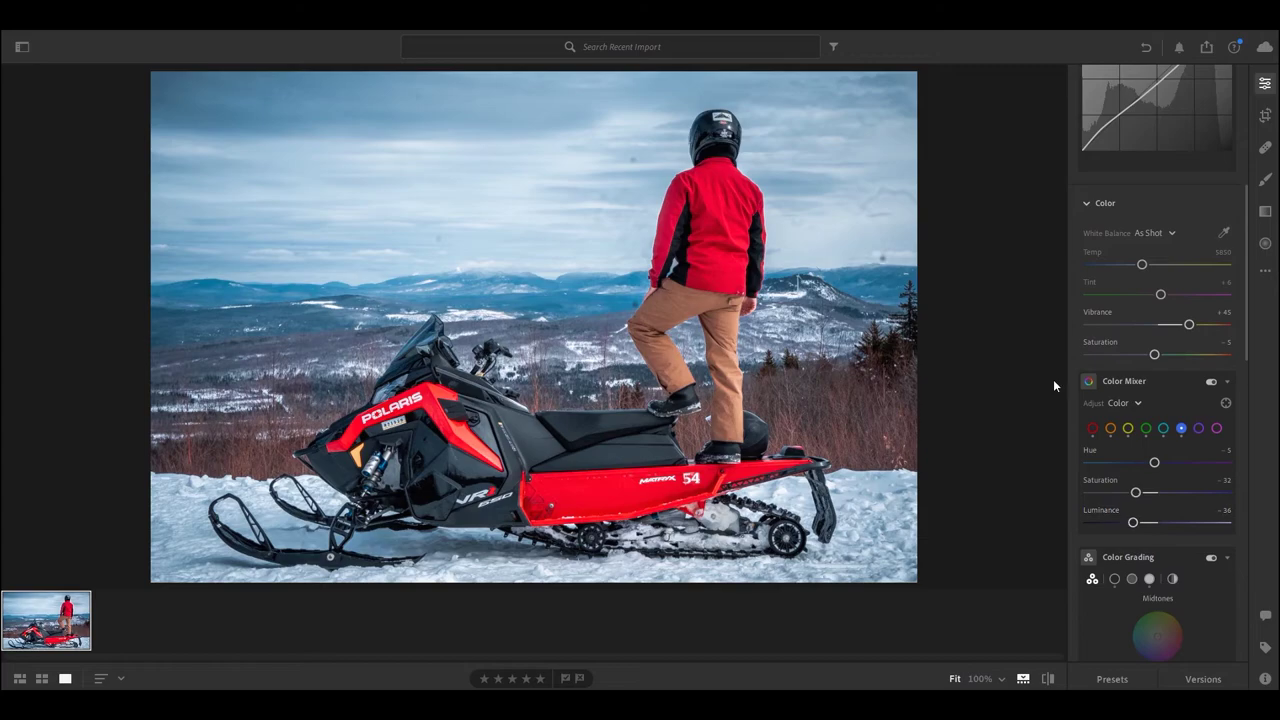
# - Draw a linear gradient down over the sky and darken it to -0.44 exposure
pyautogui.click(1265, 214)
pyautogui.moveTo(316, 68); pyautogui.dragTo(316, 326)
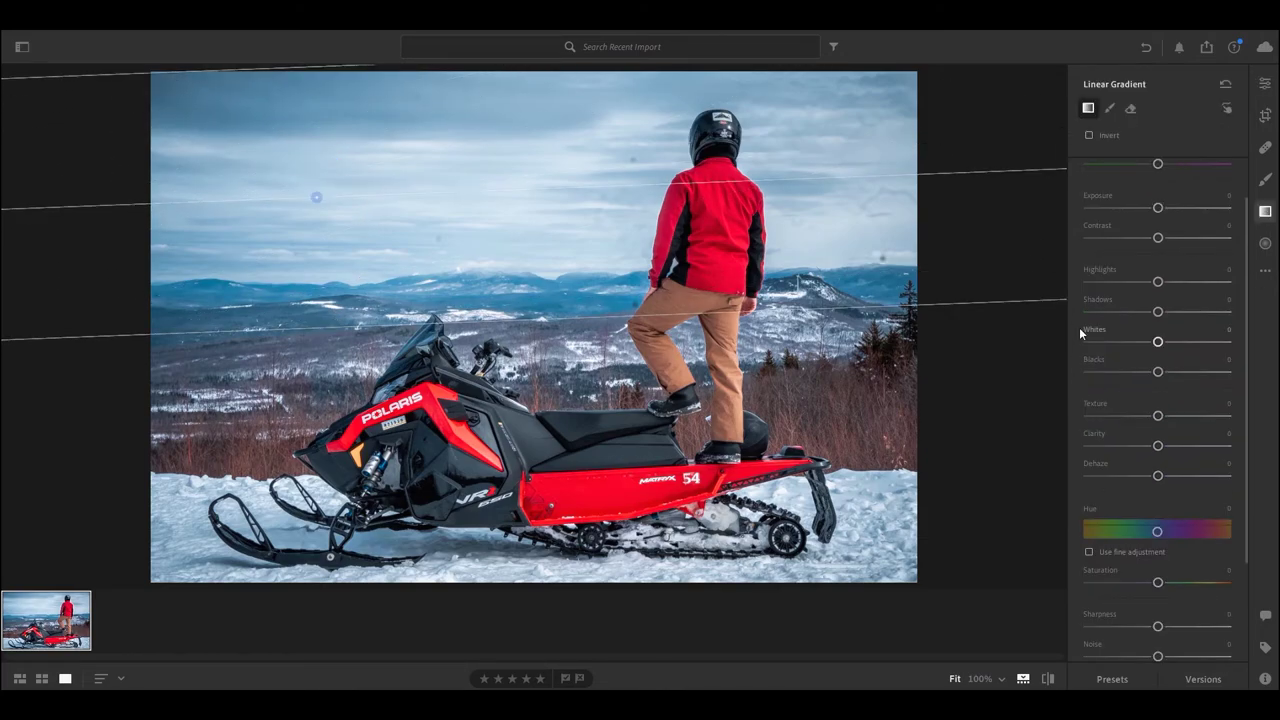
pyautogui.moveTo(1158, 207); pyautogui.dragTo(1150, 210)
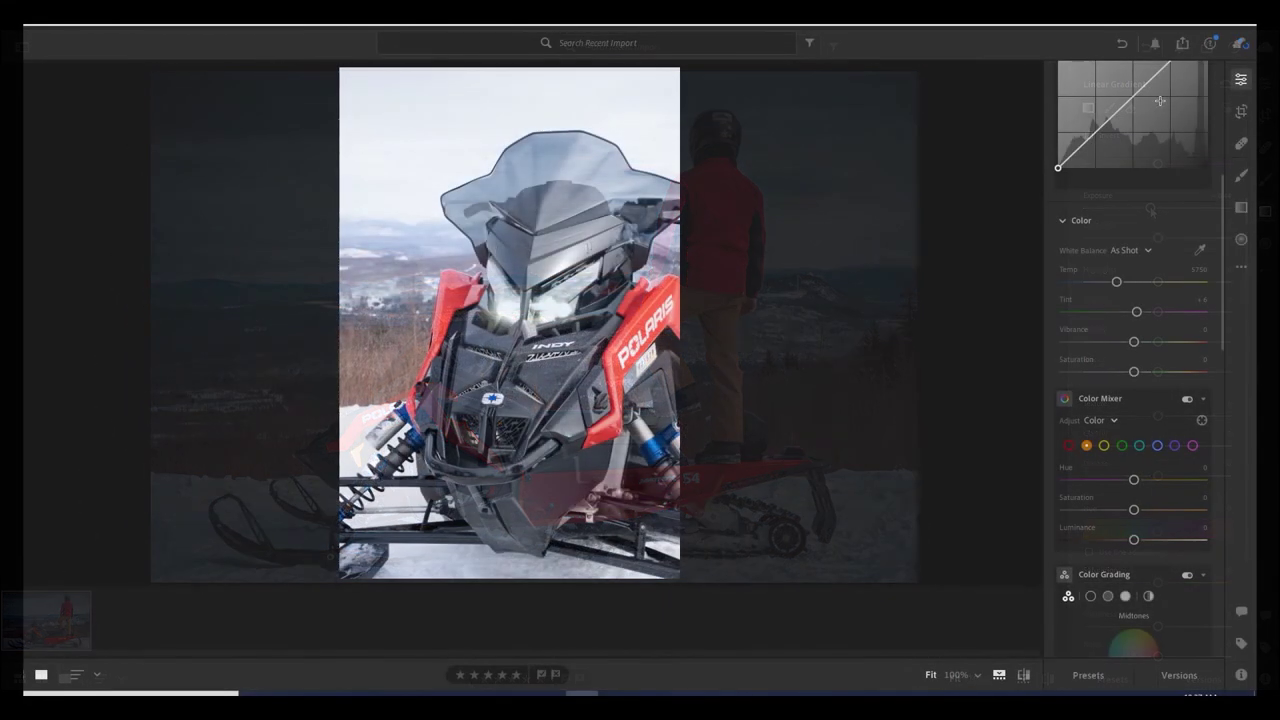
# - Apply Auto light, tint the midtones cyan (H 192, S 37) and warm the shadows slightly orange
pyautogui.scroll(5, 1153, 259)
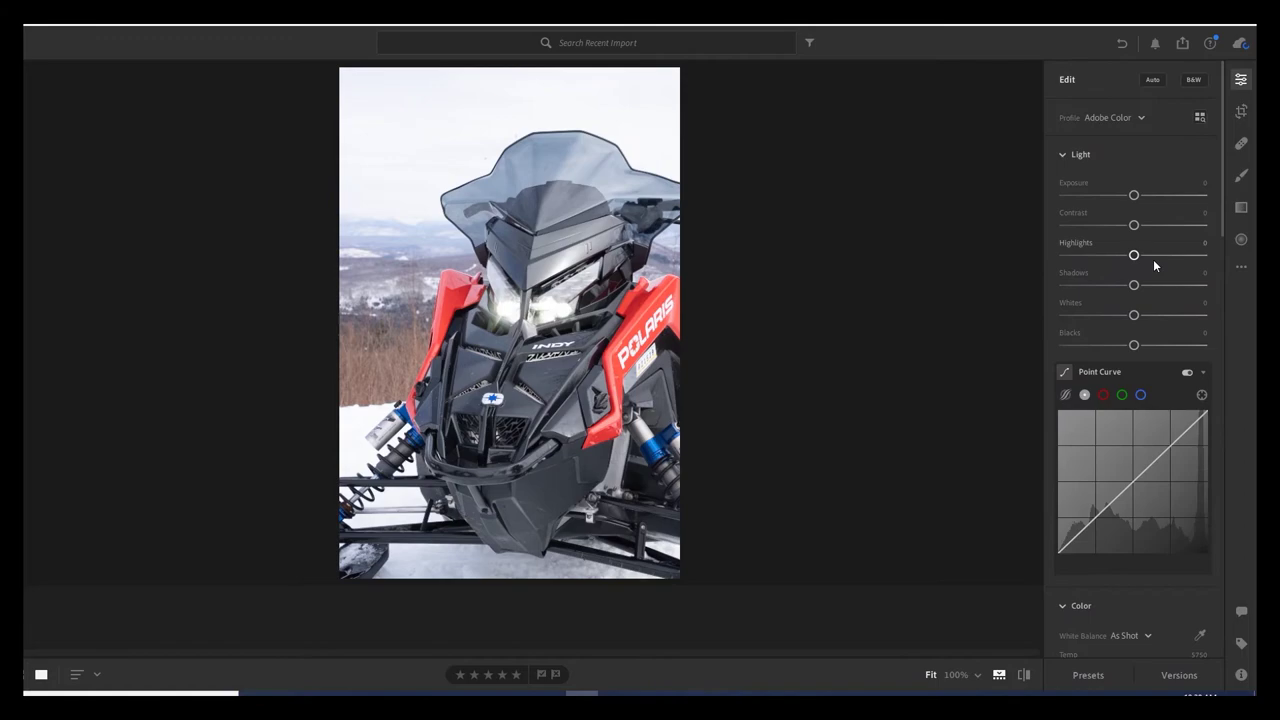
pyautogui.click(1154, 80)
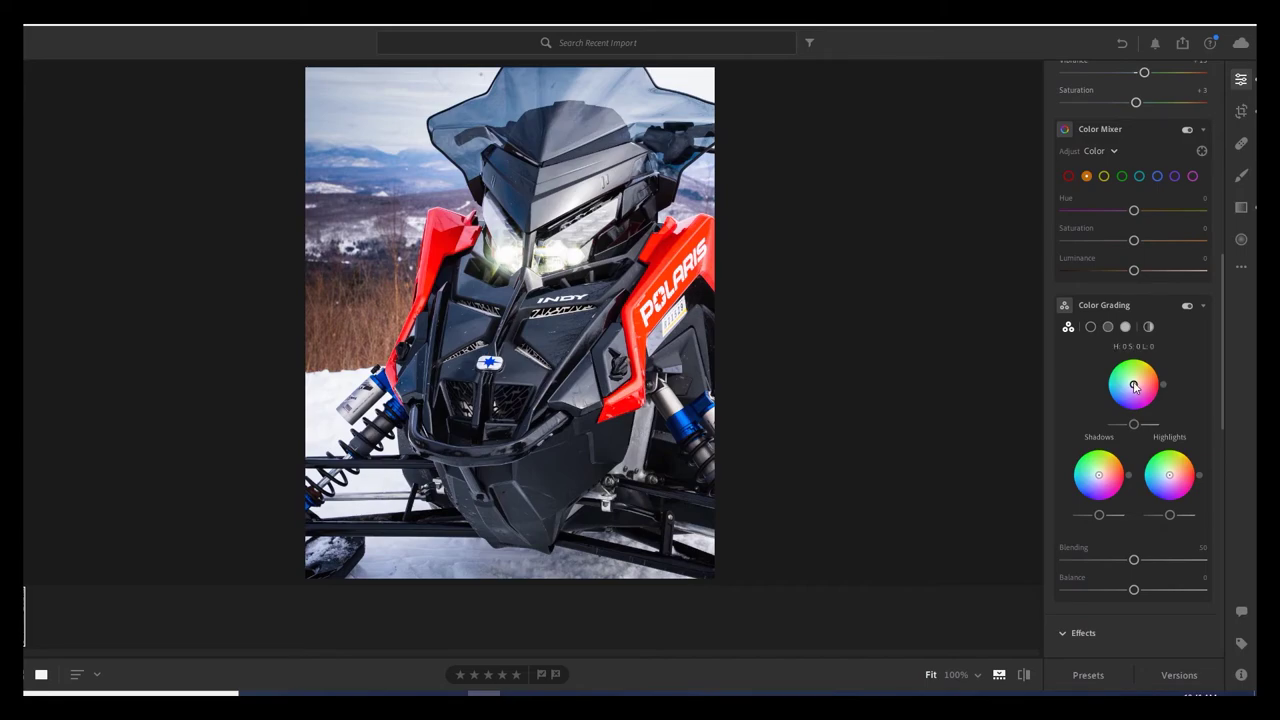
pyautogui.moveTo(1131, 386); pyautogui.dragTo(1127, 385)
pyautogui.moveTo(1099, 477); pyautogui.dragTo(1105, 479)
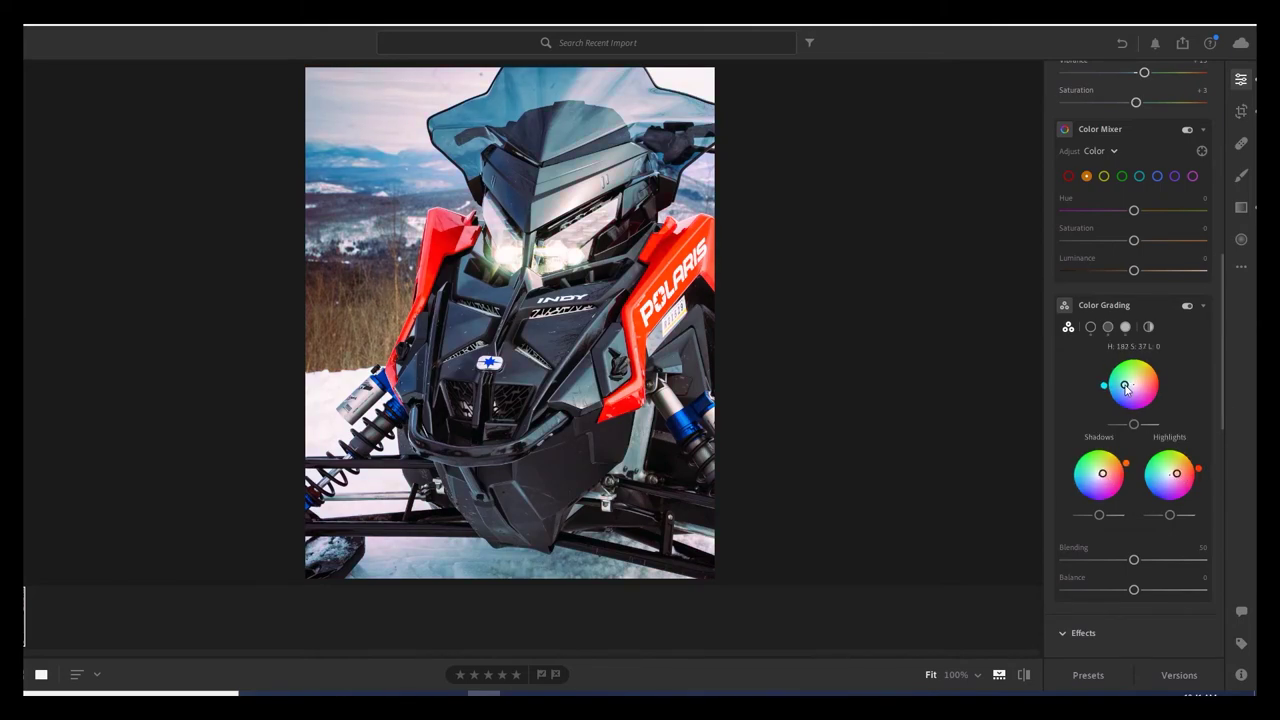
pyautogui.scroll(-5, 1222, 405)
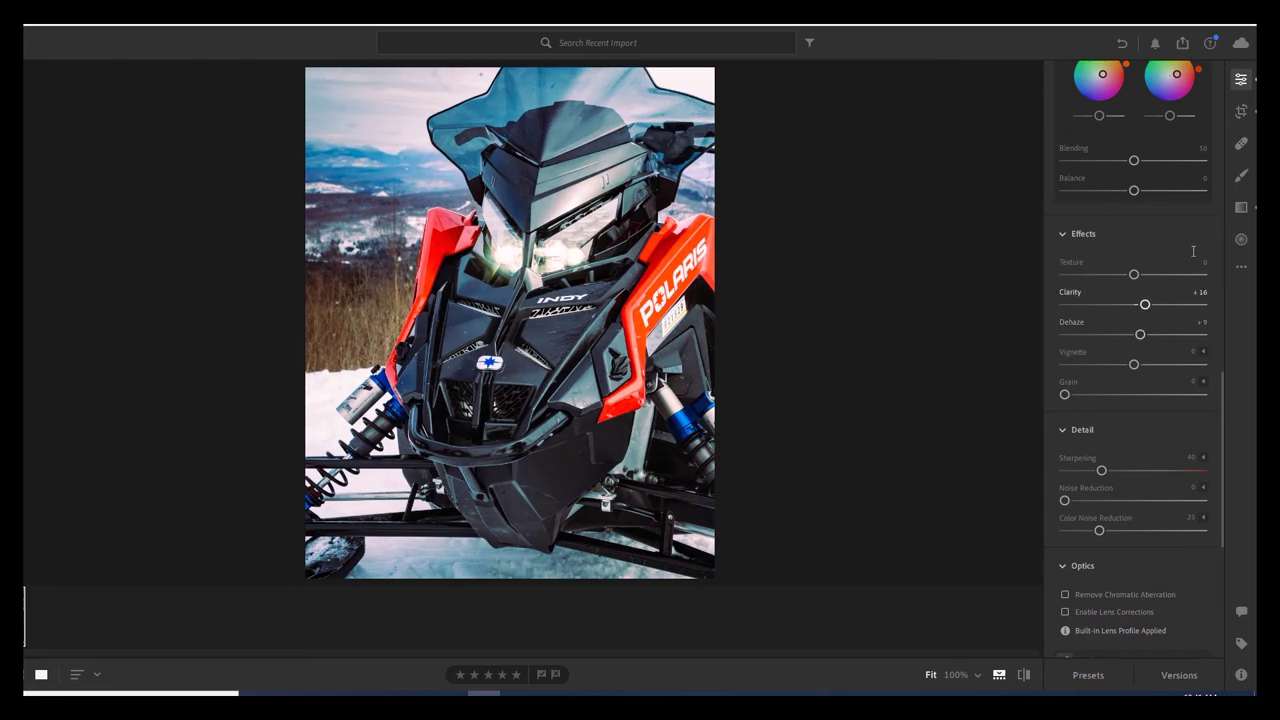
# - Add a brush adjustment that brightens the painted area to +0.80 exposure
pyautogui.press('b')
pyautogui.click(1085, 104)
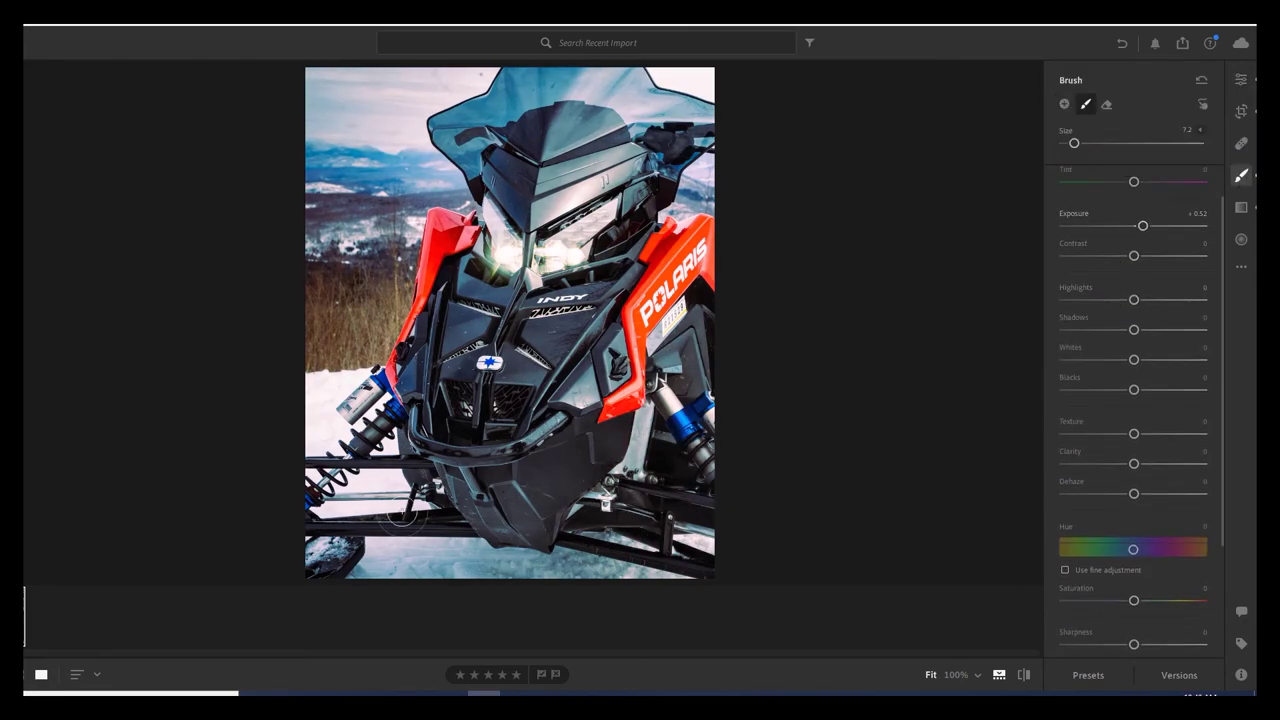
pyautogui.moveTo(1143, 226); pyautogui.dragTo(1150, 228)
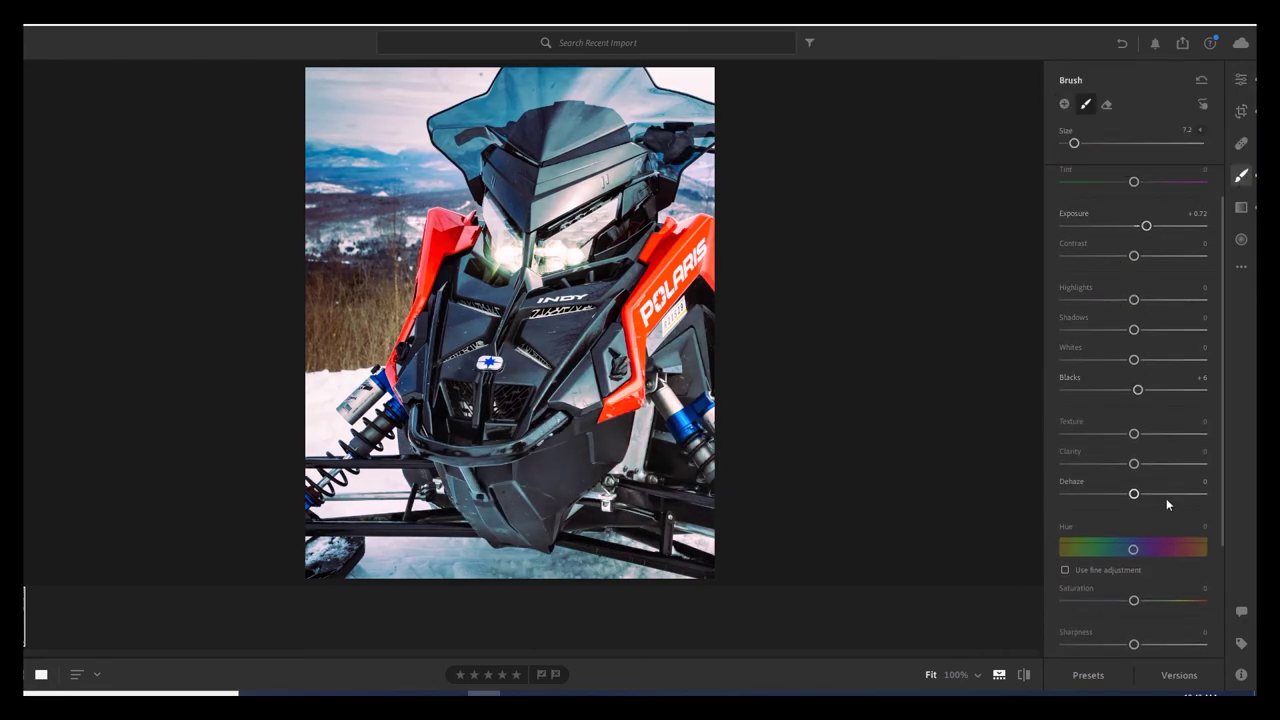
# - Set blue saturation to -41 and darken the top of the photo with a gradient to -0.92 exposure
pyautogui.press('e')
pyautogui.moveTo(1134, 585)
pyautogui.mouseDown()
pyautogui.moveTo(1111, 586)
pyautogui.moveTo(1149, 586)
pyautogui.moveTo(1105, 588)
pyautogui.mouseUp()
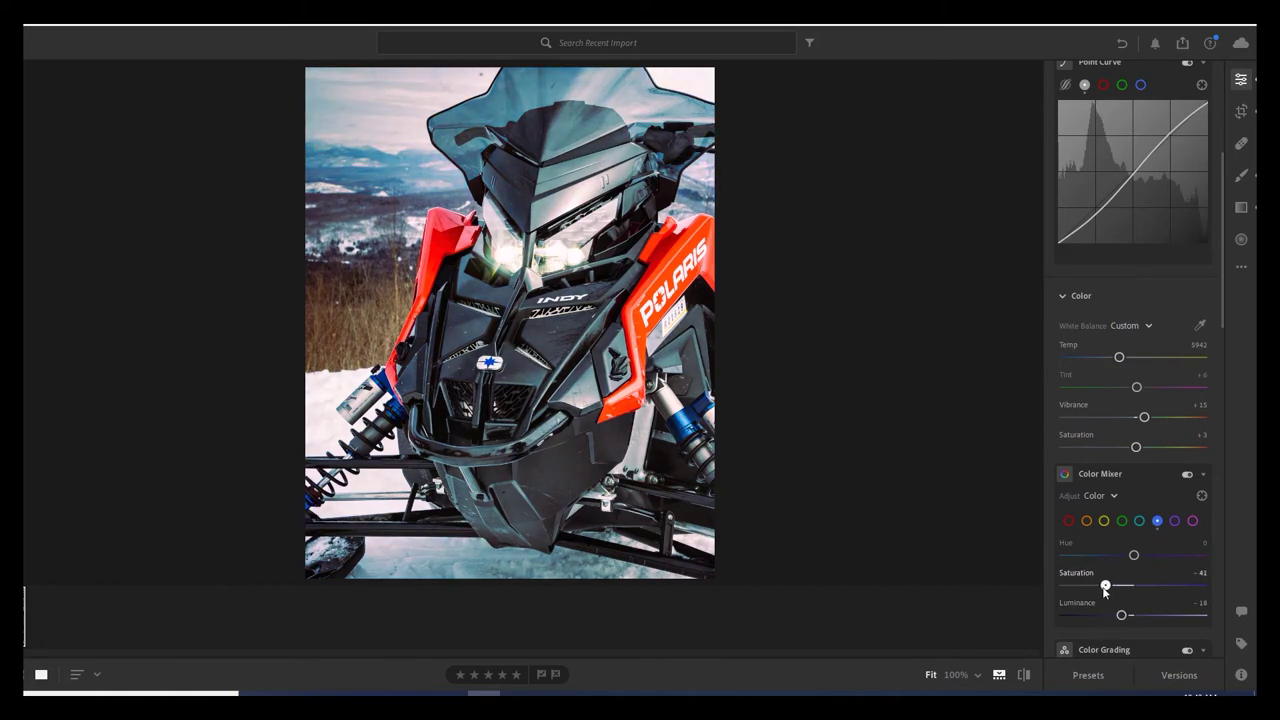
pyautogui.press('l')
pyautogui.moveTo(1131, 215); pyautogui.dragTo(1118, 217)
pyautogui.press('b')
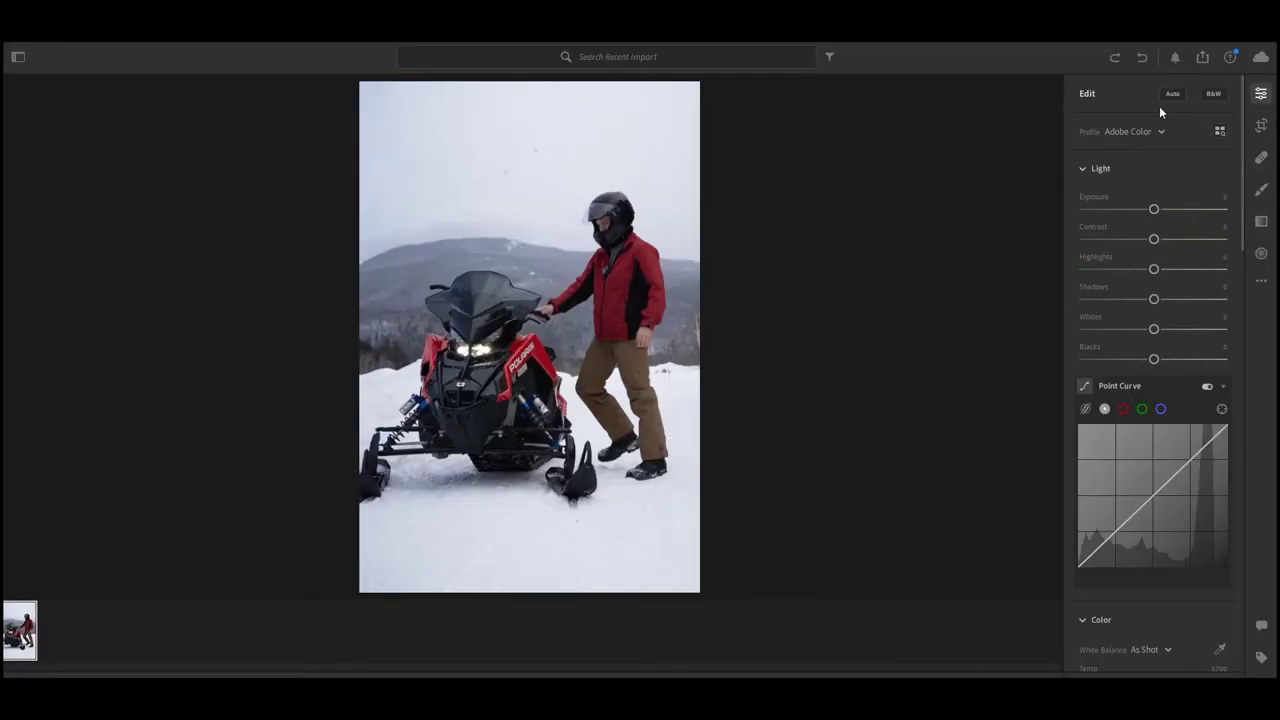
# - Crop the rider-beside-snowmobile photo to a 4 x 5 frame
pyautogui.press('c')
pyautogui.moveTo(700, 543); pyautogui.dragTo(686, 538)
pyautogui.press('e')
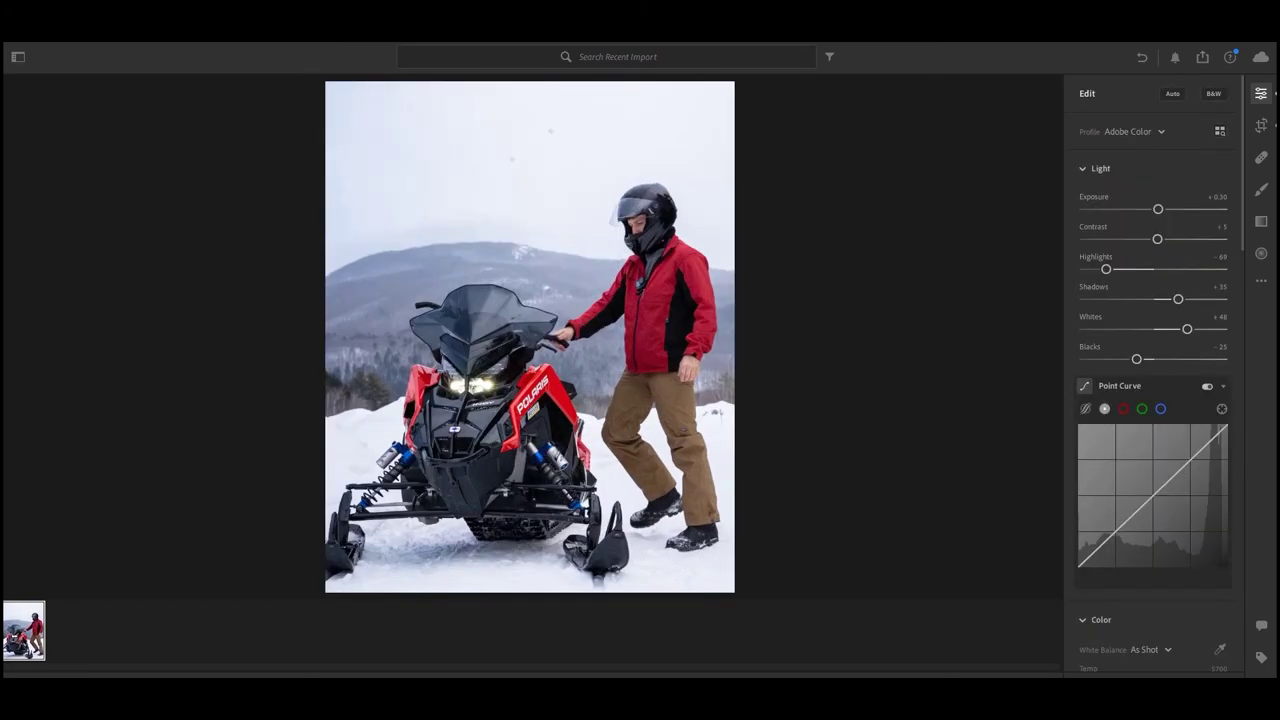
# - Apply the STREET VIBE 2 preset from Inspired by Stockholm
pyautogui.hotkey('shift', 'p')
pyautogui.scroll(5, 880, 146)
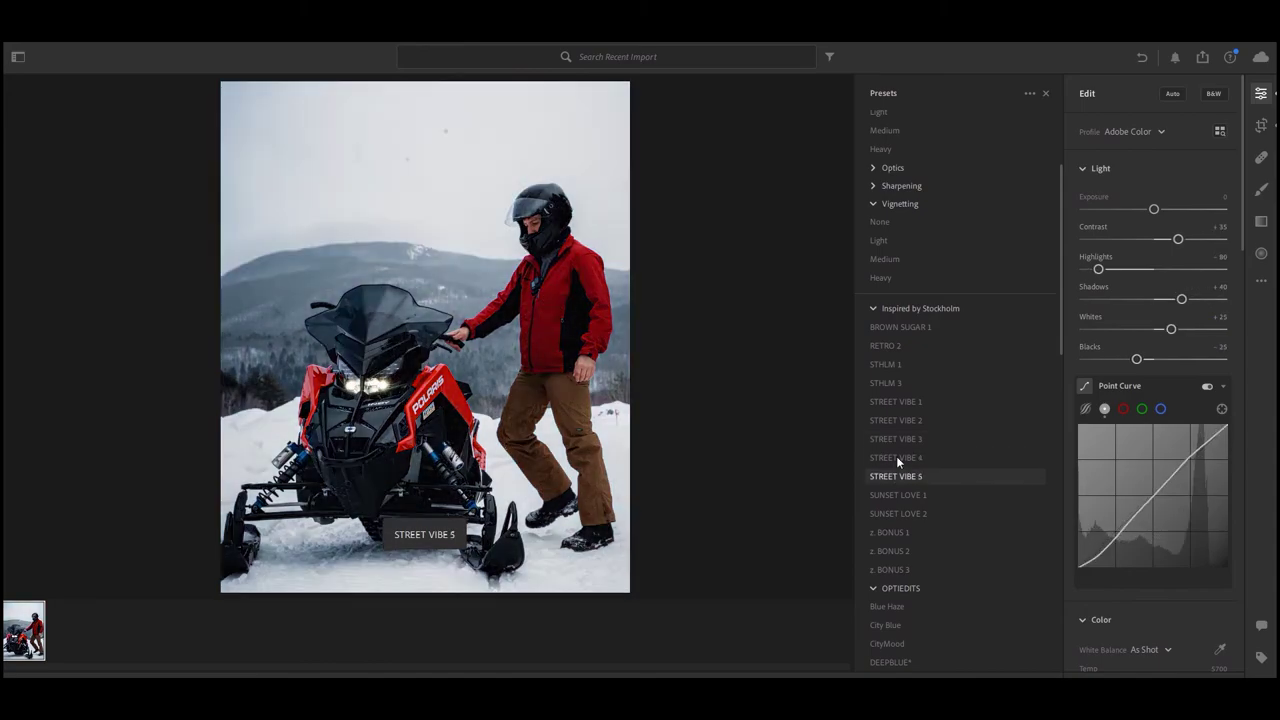
pyautogui.click(900, 420)
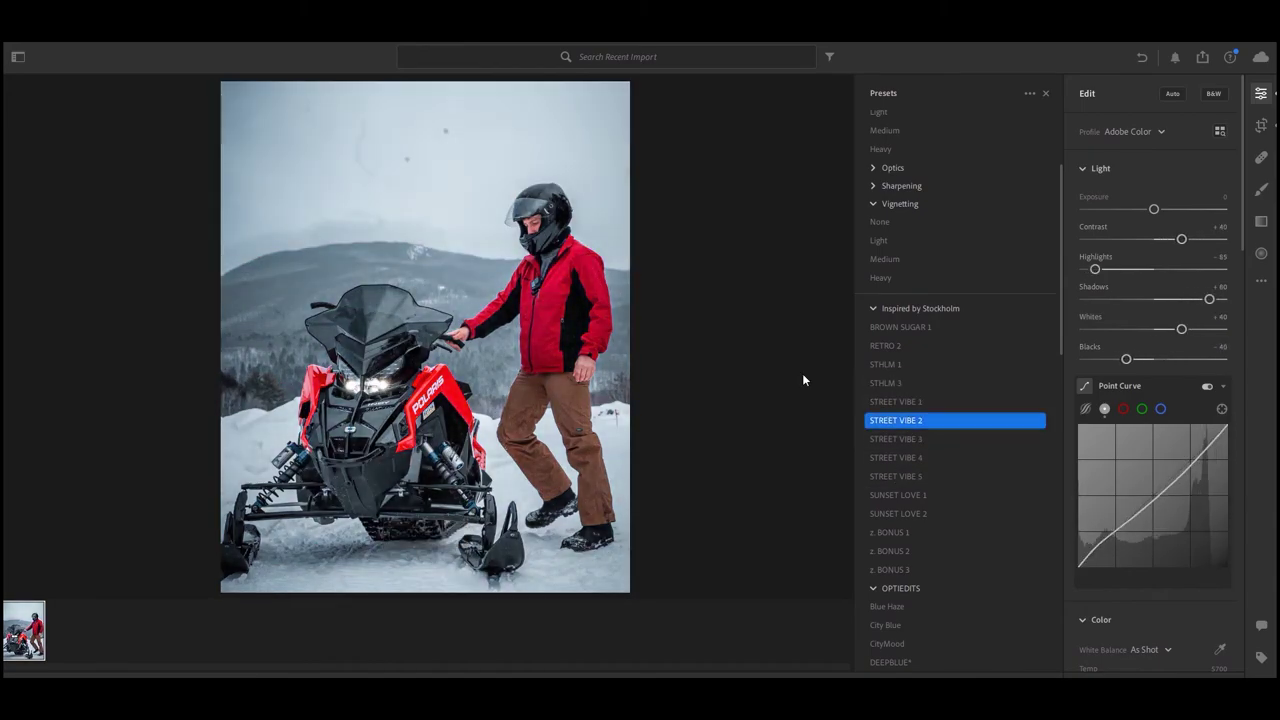
pyautogui.click(1261, 157)
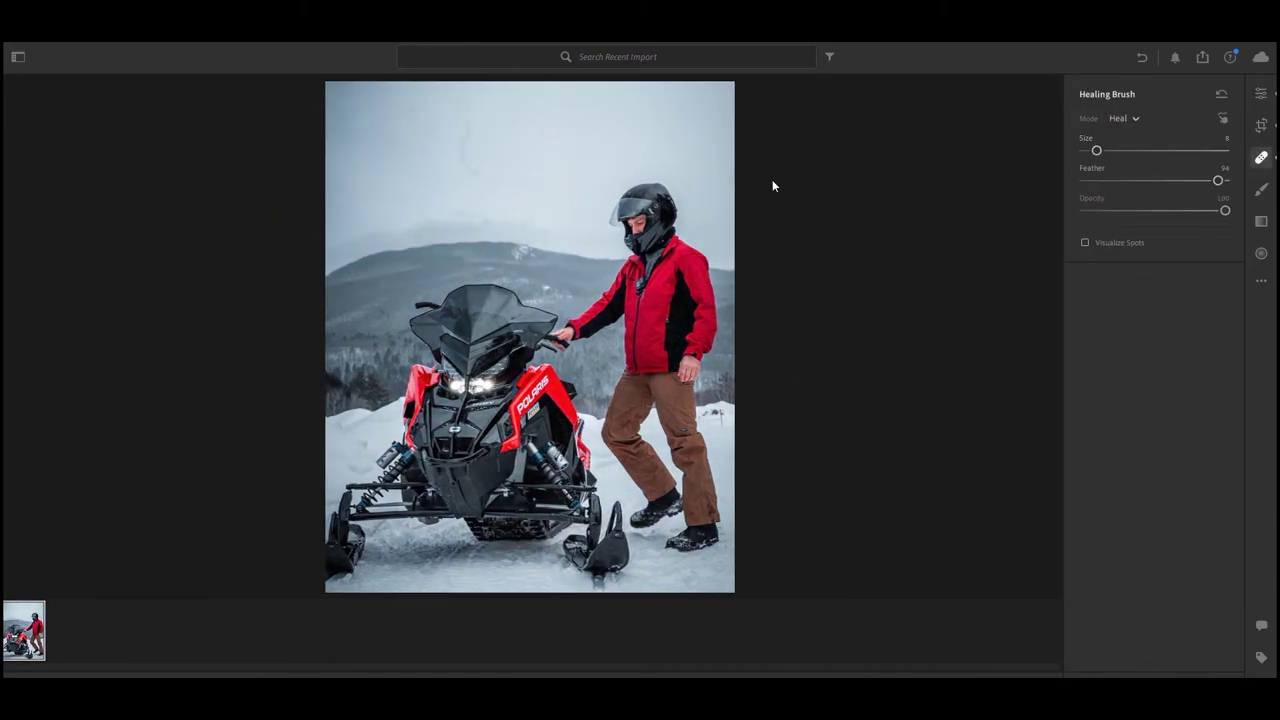
# - Lay a linear gradient over the sky with Saturation +73, Exposure -0.96 and Temp -17
pyautogui.press('m')
pyautogui.moveTo(537, 80); pyautogui.dragTo(514, 266)
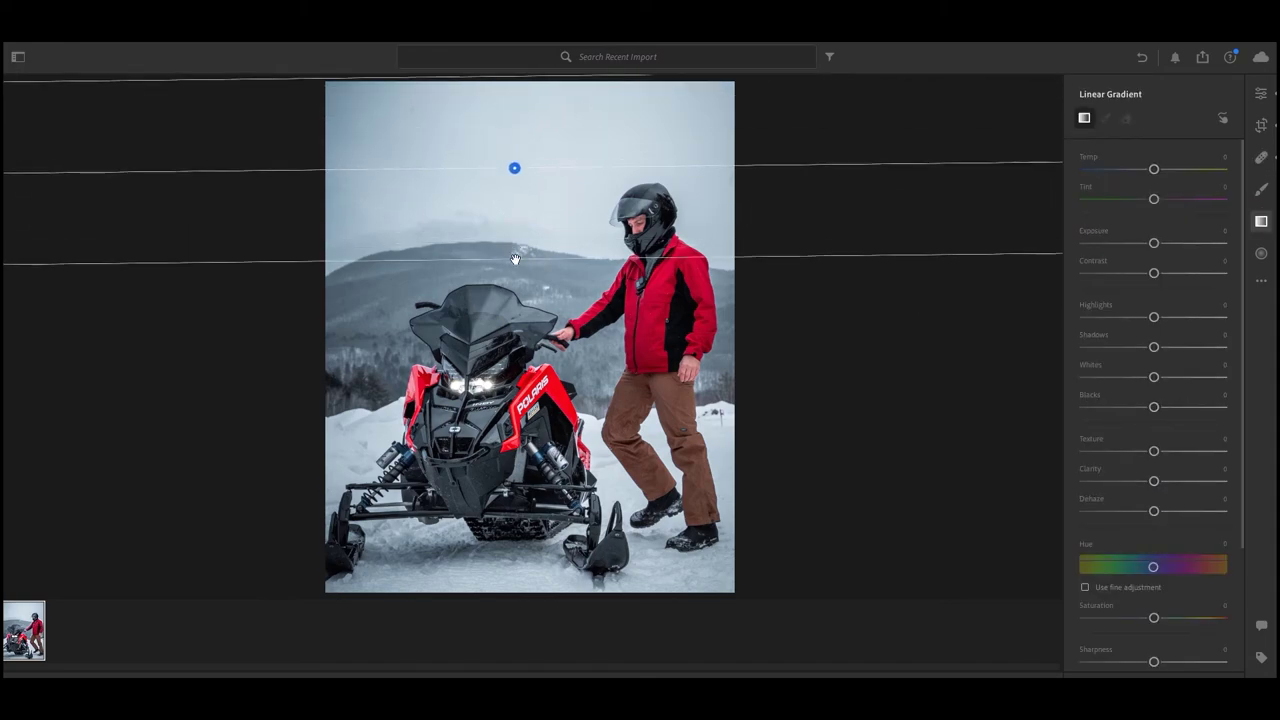
pyautogui.moveTo(1153, 647)
pyautogui.mouseDown()
pyautogui.moveTo(1218, 647)
pyautogui.moveTo(1204, 647)
pyautogui.mouseUp()
pyautogui.scroll(-3, 1166, 574)
pyautogui.scroll(3, 1152, 400)
pyautogui.moveTo(1153, 271); pyautogui.dragTo(1136, 272)
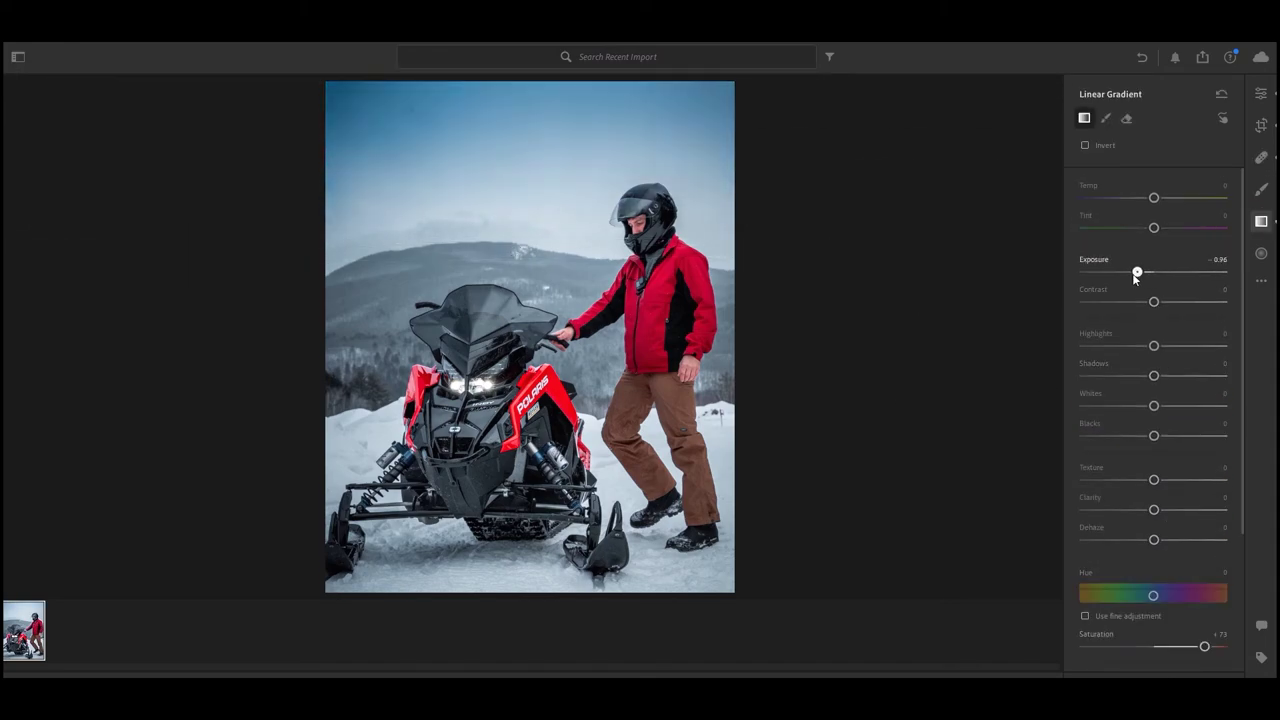
pyautogui.moveTo(1153, 197)
pyautogui.mouseDown()
pyautogui.moveTo(1164, 199)
pyautogui.moveTo(1142, 197)
pyautogui.mouseUp()
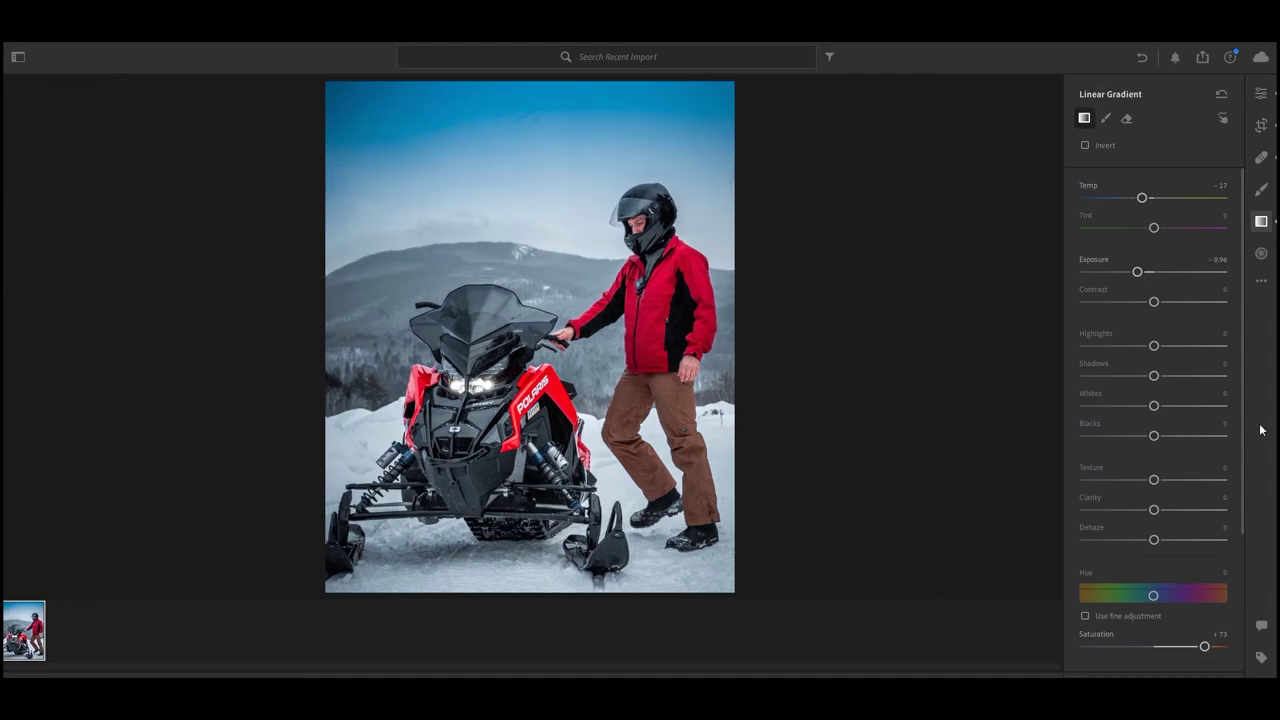
pyautogui.click(1261, 190)
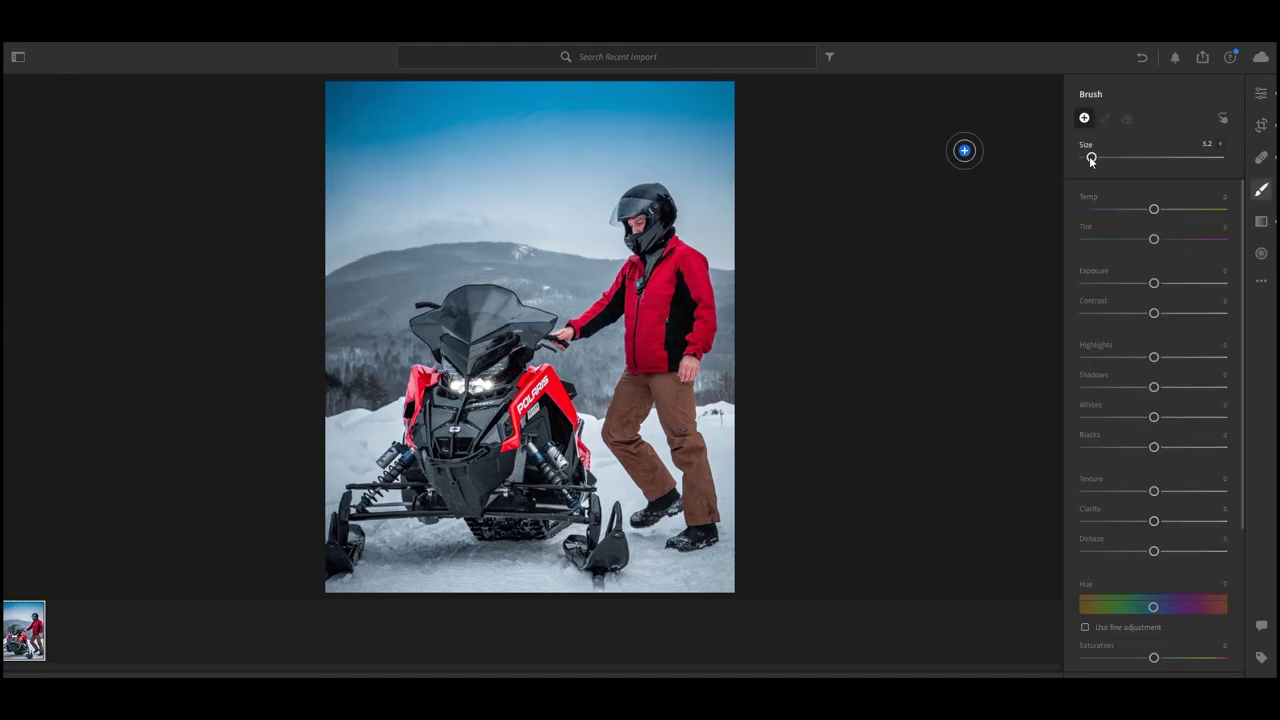
# - Brush-darken the rider's red jacket to Exposure -1.16, and paint a second -0.48 exposure mask across the sky
pyautogui.click(672, 256)
pyautogui.moveTo(1153, 283); pyautogui.dragTo(1134, 285)
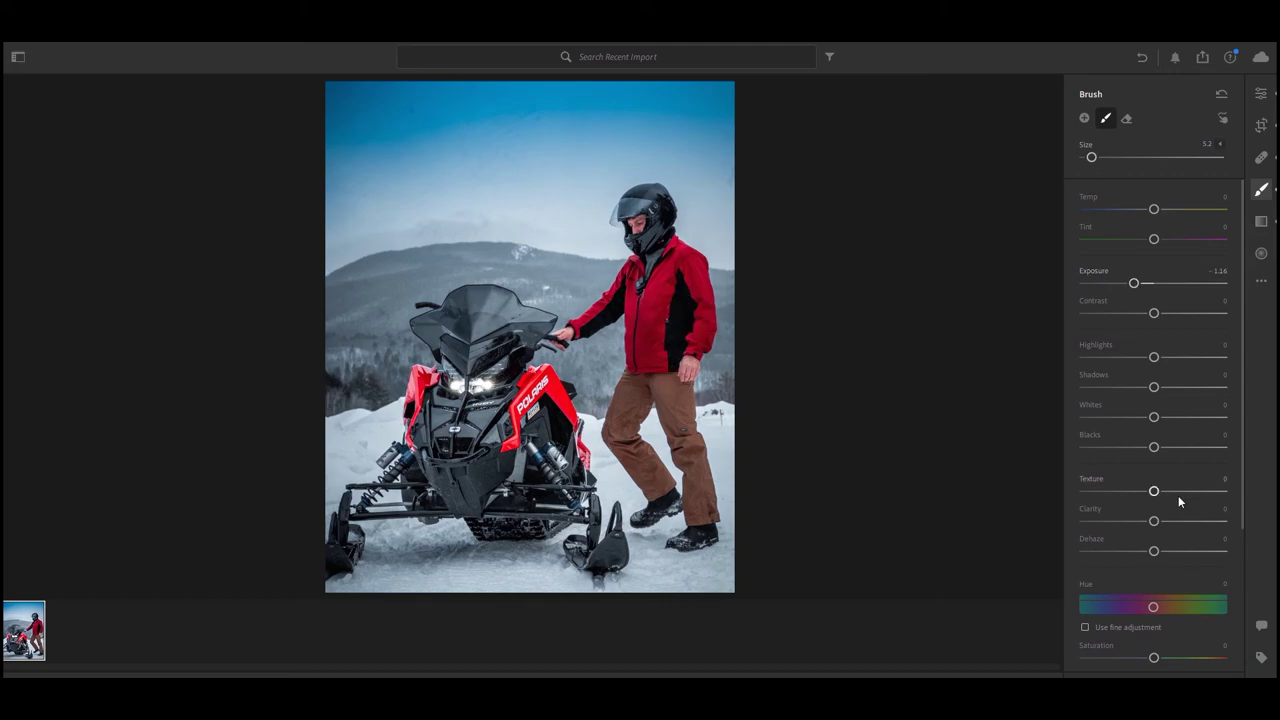
pyautogui.click(1084, 118)
pyautogui.moveTo(597, 237)
pyautogui.mouseDown()
pyautogui.moveTo(440, 200)
pyautogui.moveTo(724, 199)
pyautogui.mouseUp()
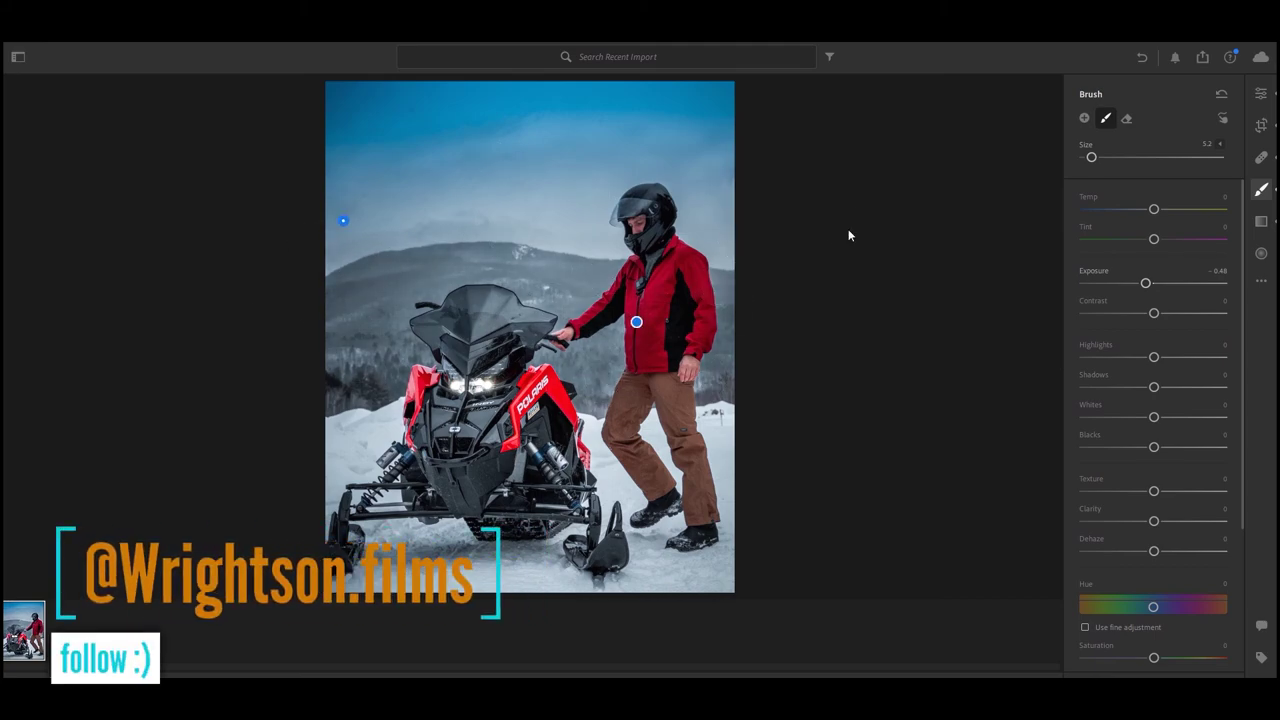
# - Lower the red Luminance in the Color Mixer for deeper reds
pyautogui.press('e')
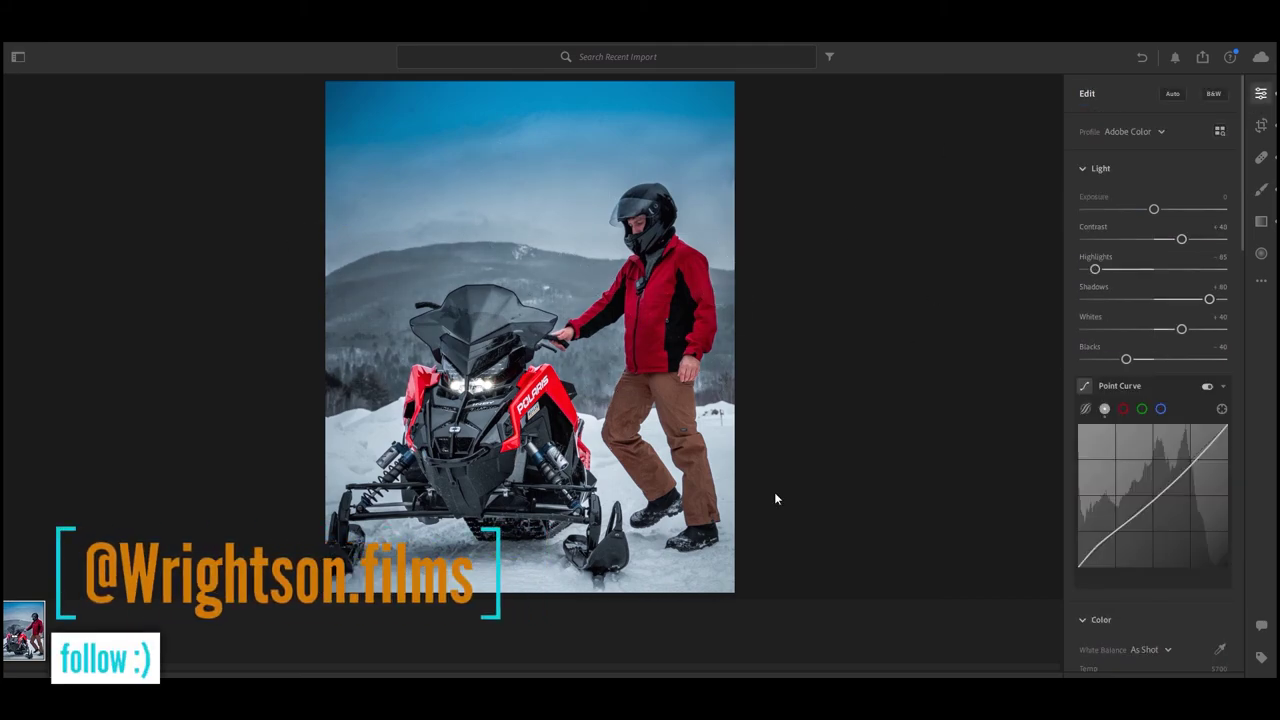
pyautogui.scroll(-5, 1150, 400)
pyautogui.moveTo(1140, 489); pyautogui.dragTo(1120, 489)
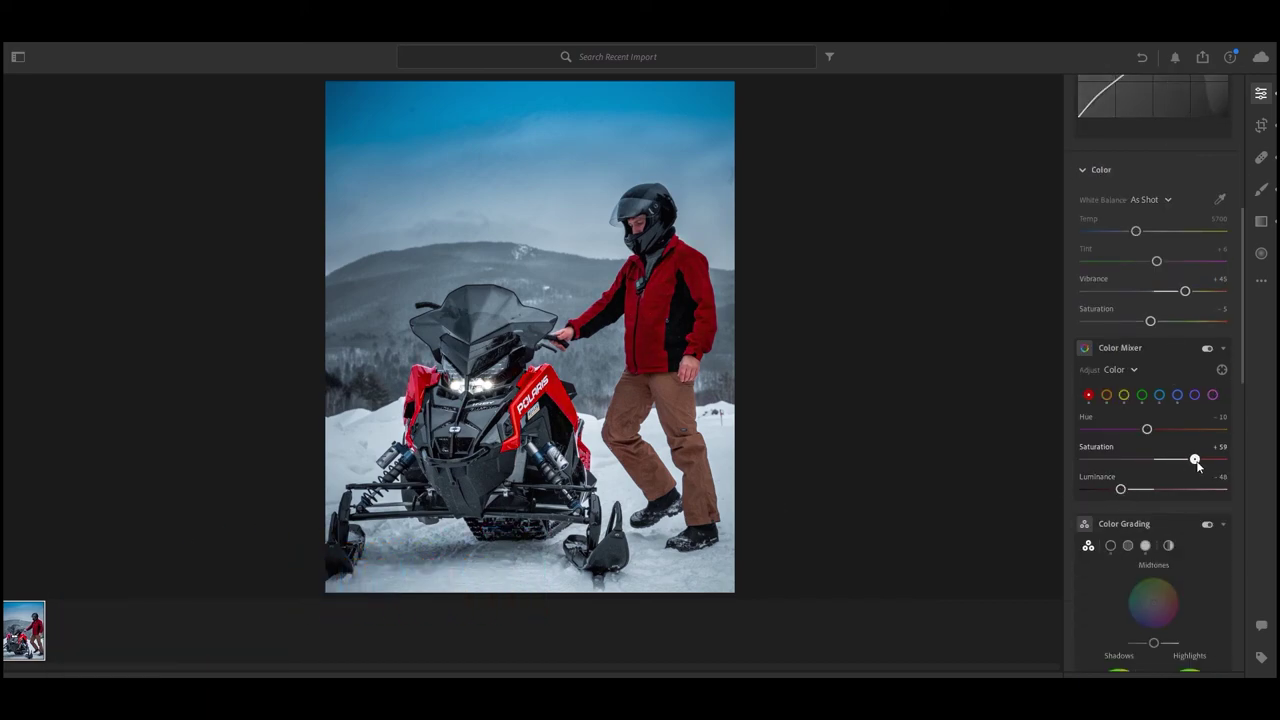
# - Give a brushed area Saturation +68 and Clarity +45, then paint another new brush mask
pyautogui.press('b')
pyautogui.moveTo(1153, 594); pyautogui.dragTo(1201, 594)
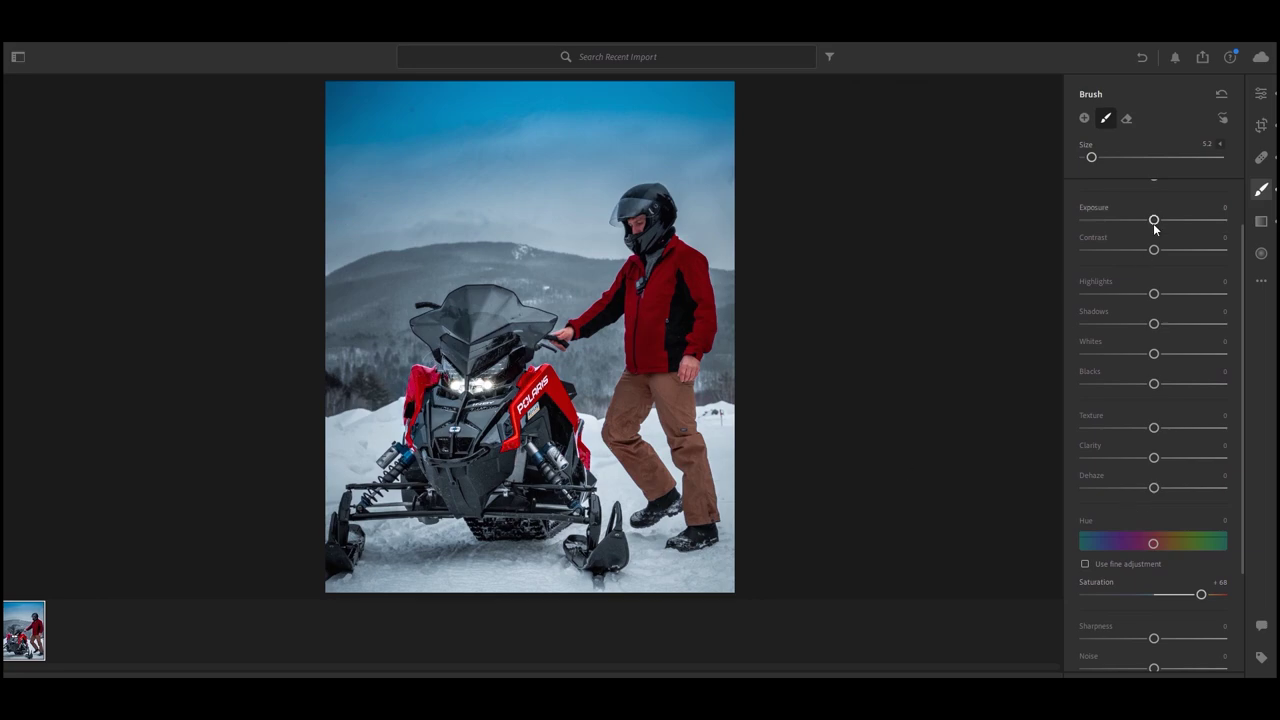
pyautogui.scroll(-1, 1123, 478)
pyautogui.moveTo(1153, 454); pyautogui.dragTo(1181, 458)
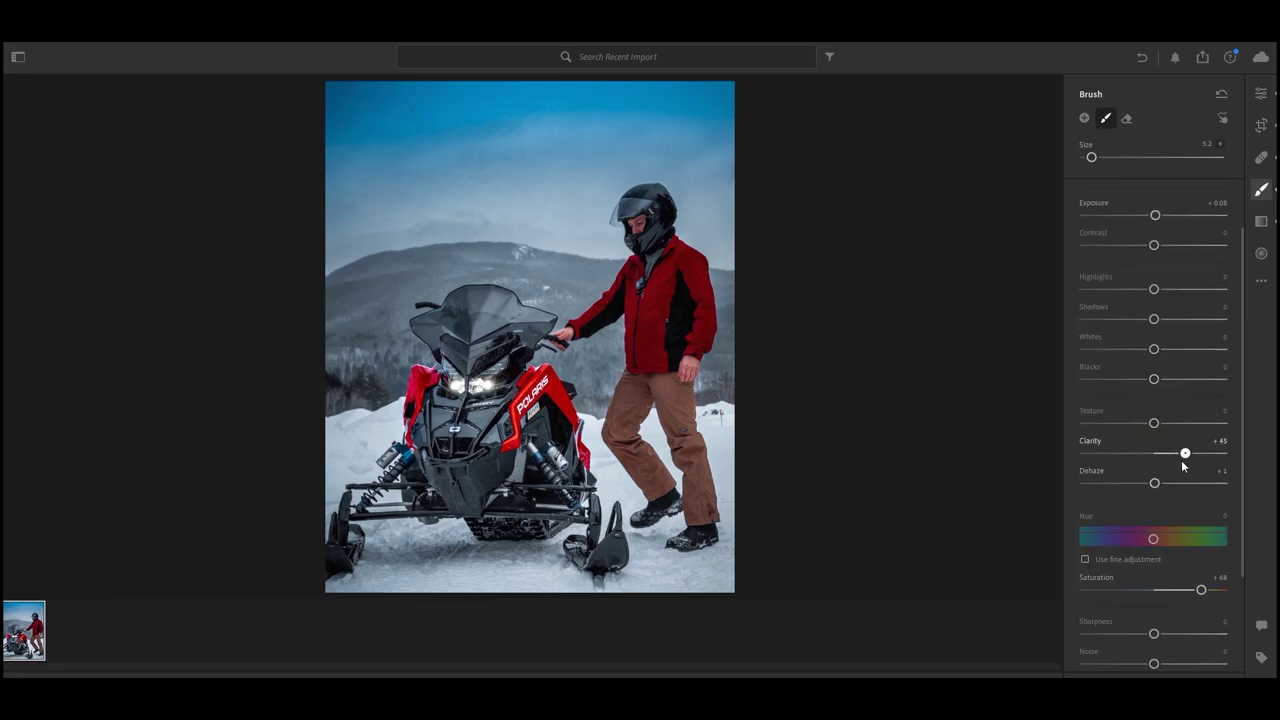
pyautogui.scroll(2, 1232, 341)
pyautogui.moveTo(1157, 313); pyautogui.dragTo(1159, 313)
pyautogui.press('Return')
pyautogui.moveTo(412, 386); pyautogui.dragTo(426, 500)
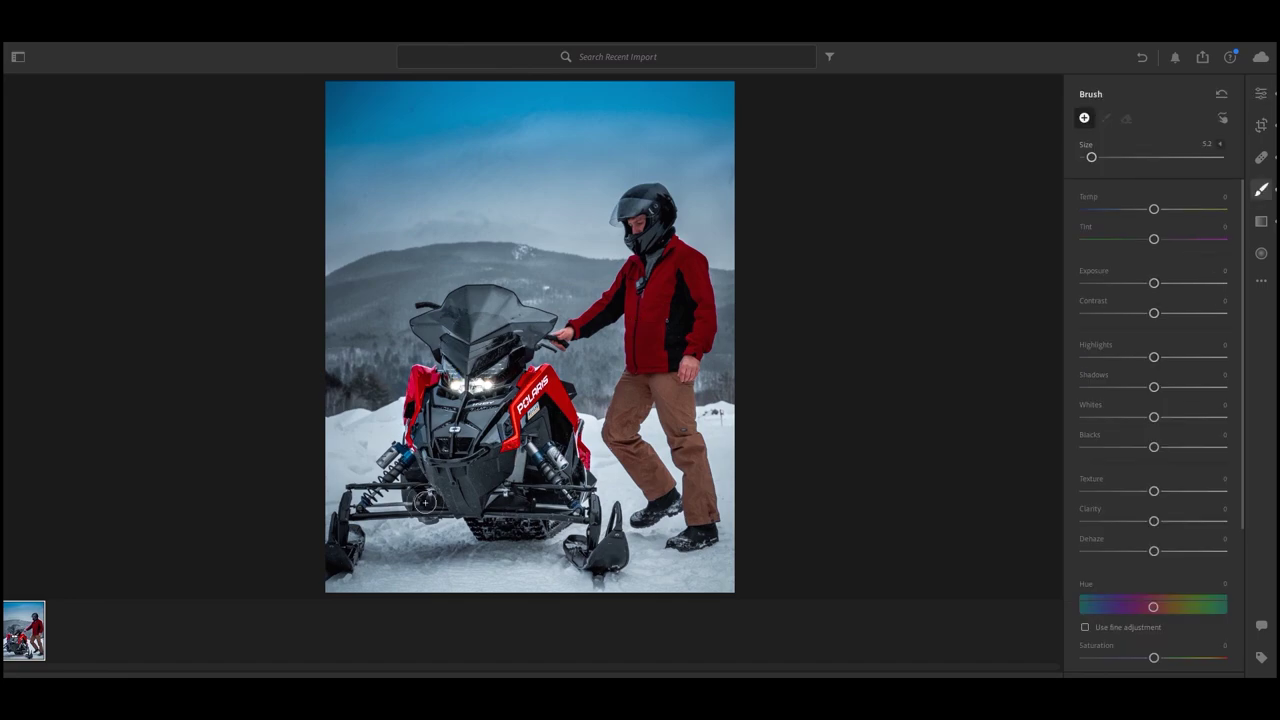